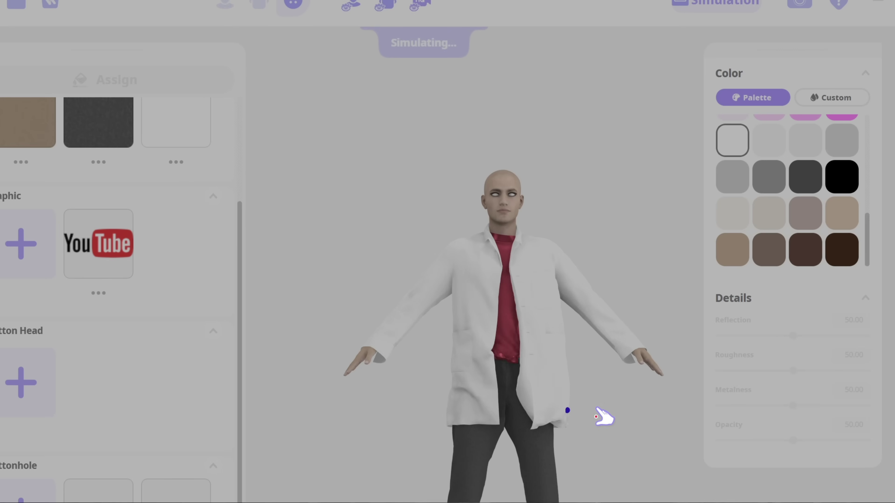
left_click_drag(782, 239, 839, 244)
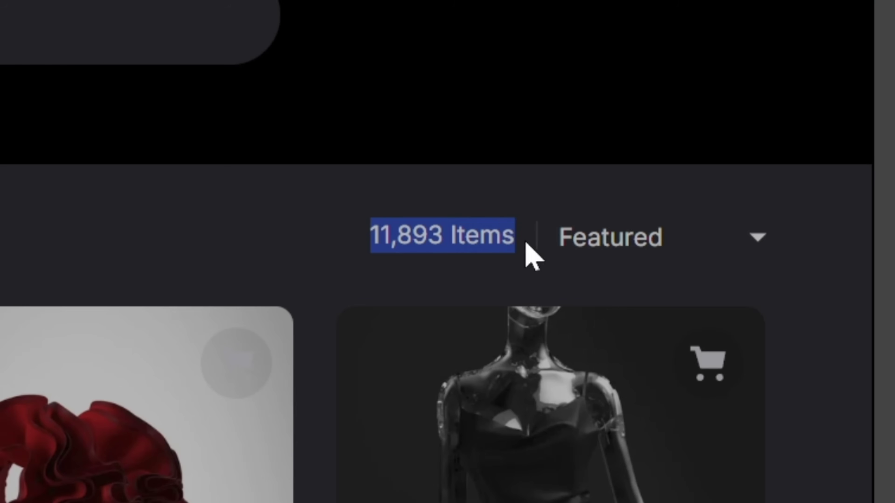
scroll(447, 281, "down", 10)
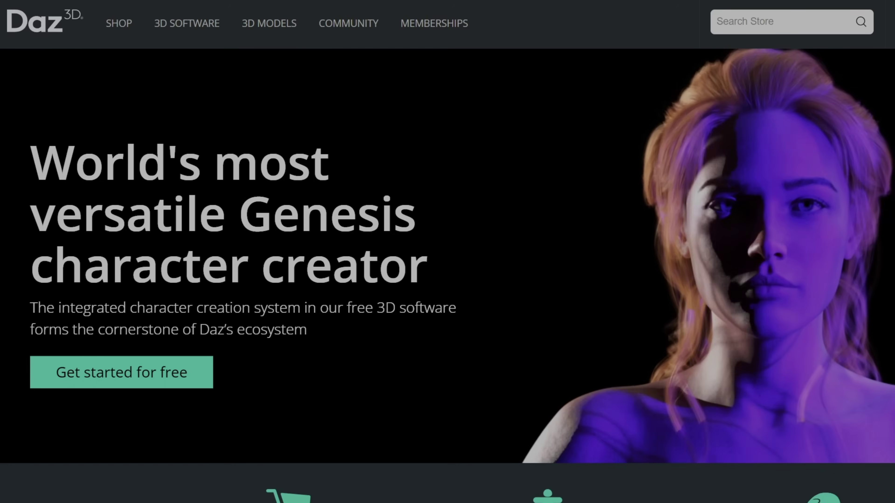
scroll(447, 276, "down", 5)
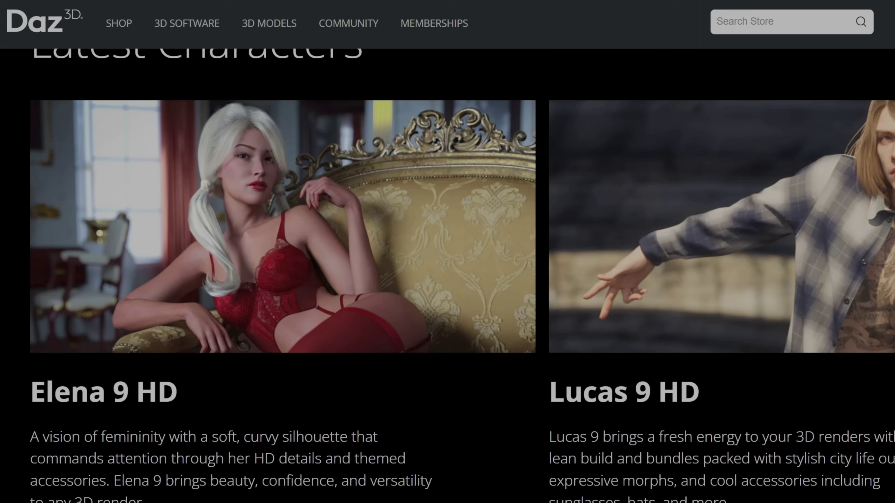
scroll(448, 275, "down", 15)
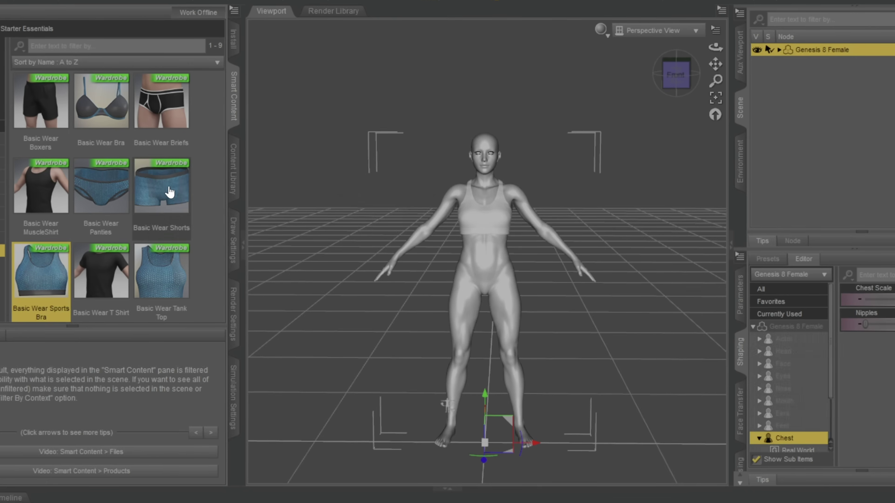
left_click(169, 192)
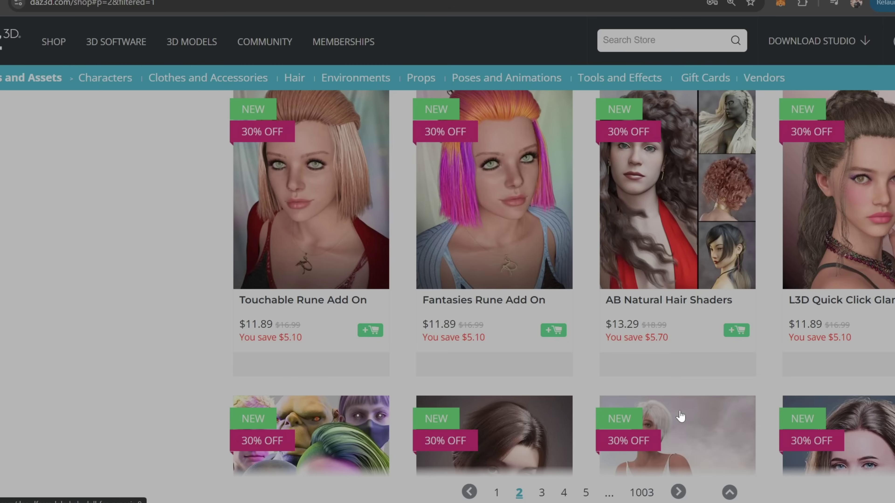
scroll(678, 415, "down", 10)
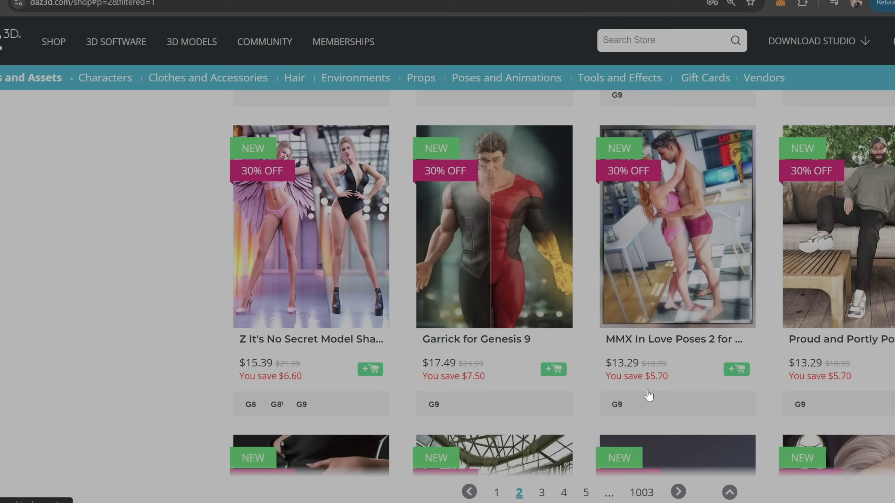
scroll(648, 396, "down", 10)
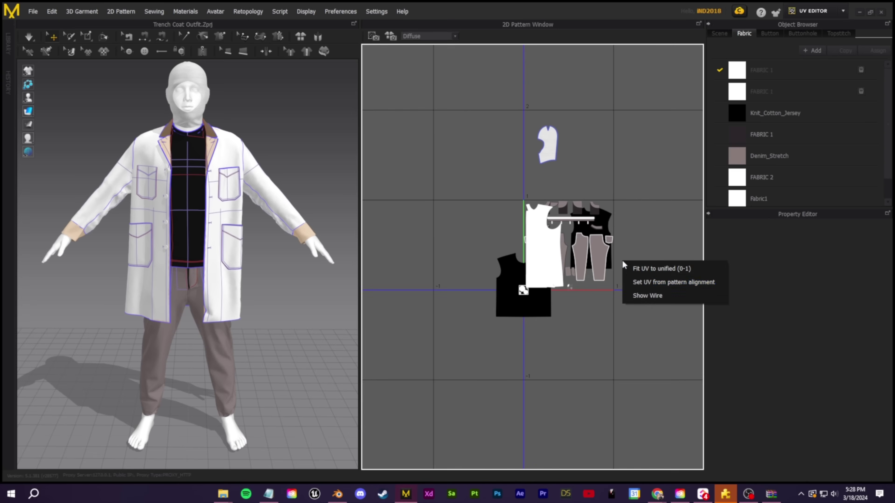
Set the garment's UVs from the pattern alignment in Marvelous Designer
left_click(665, 282)
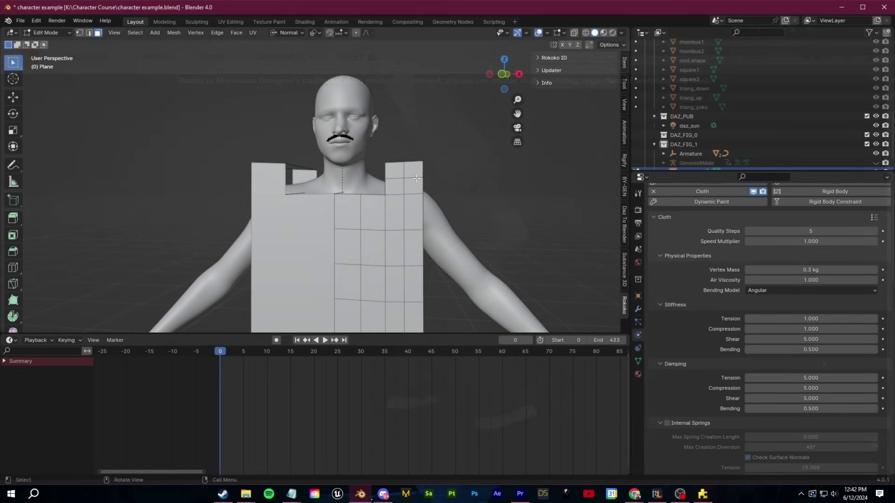
scroll(101, 44, "up", 5)
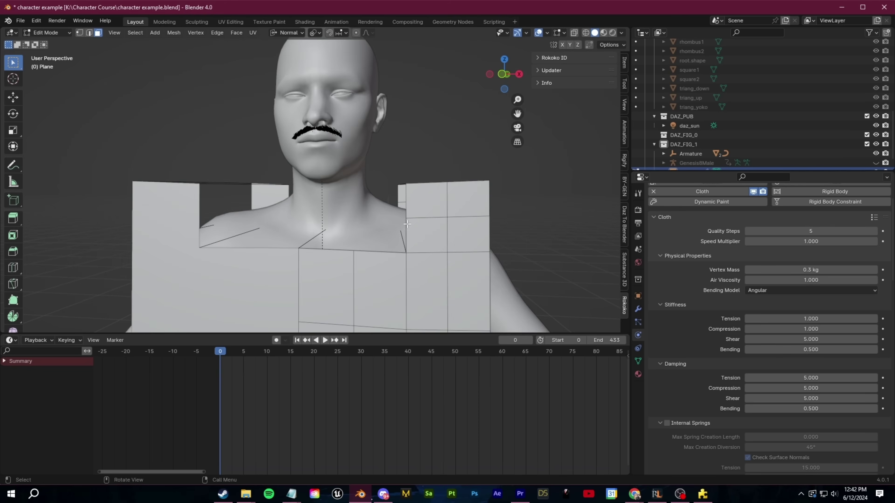
Switch to Blender and move the upper shoulder-edge vertices of the cloth plane upward beside the character's neck
middle_click_drag(296, 117, 310, 127)
left_click(80, 32)
middle_click_drag(271, 98, 305, 122, "shift")
key("g")
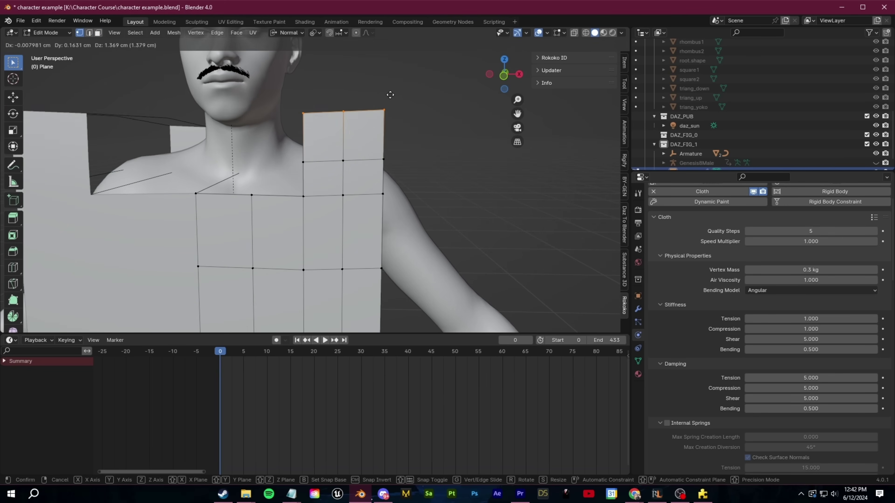
left_click(390, 87)
Leave Edit Mode on the cloth plane and play the cloth simulation
scroll(420, 159, "down", 2)
key("Tab")
key("space")
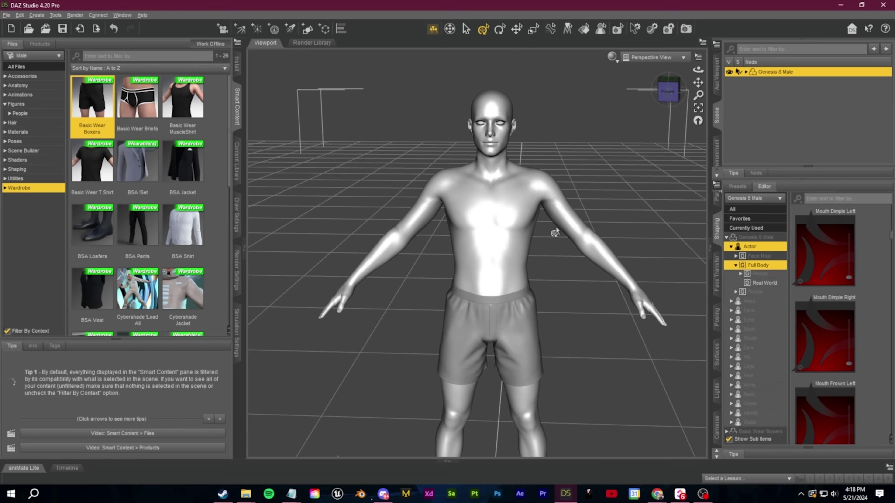
Switch to DAZ Studio and apply the Basic Wear T Shirt and Basic Wear MuscleShirt to the Genesis 8 Male figure
double_click(94, 169)
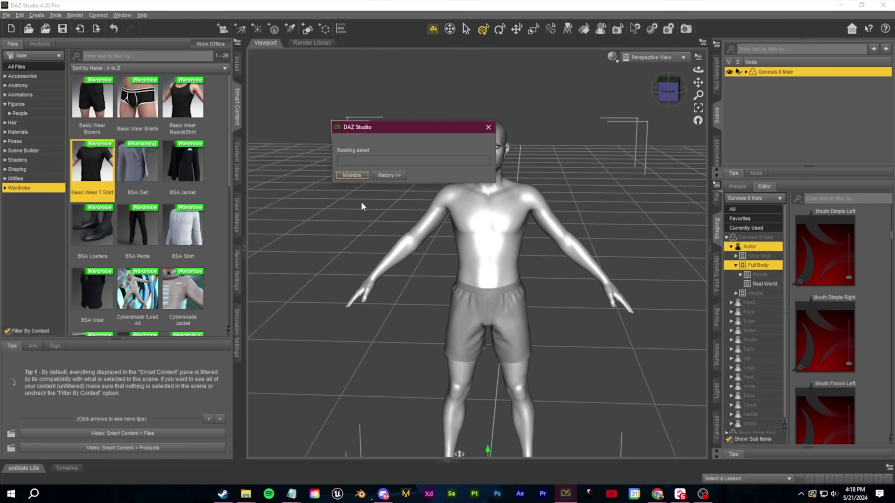
double_click(183, 97)
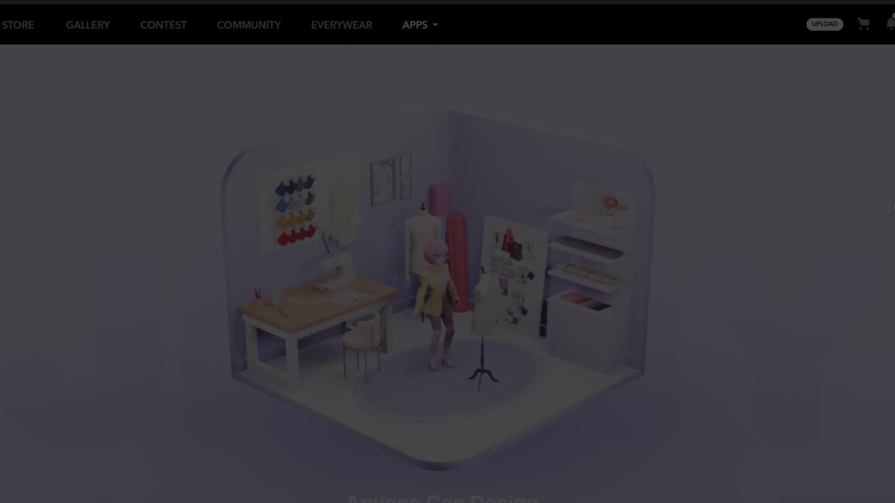
Examine the JINNY web page's introduction, laptop preview and Stylist Mode description
scroll(448, 247, "down", 7)
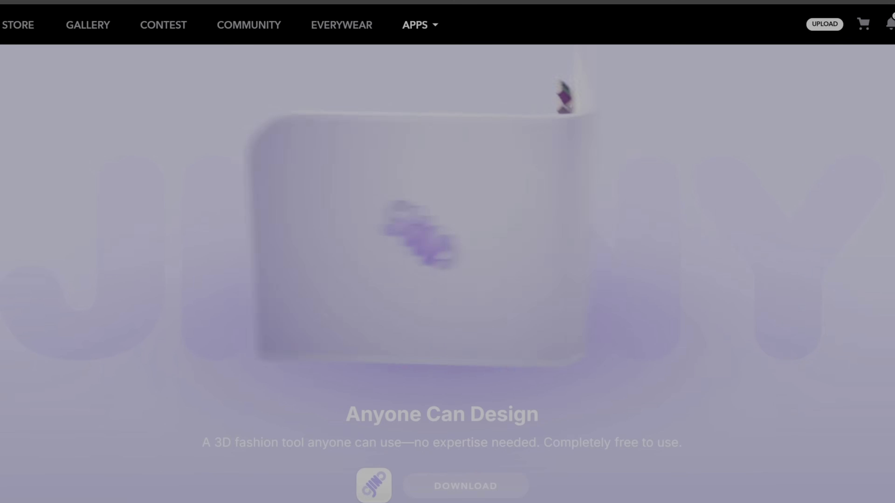
scroll(447, 247, "down", 12)
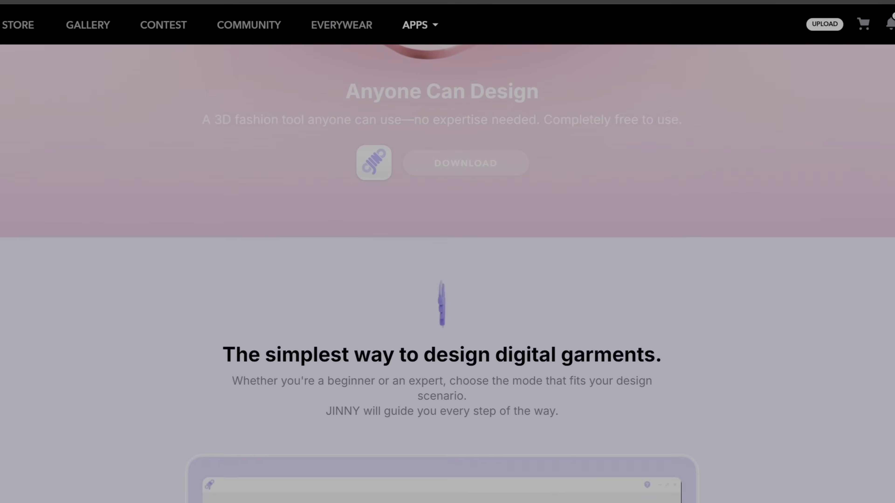
scroll(540, 144, "down", 6)
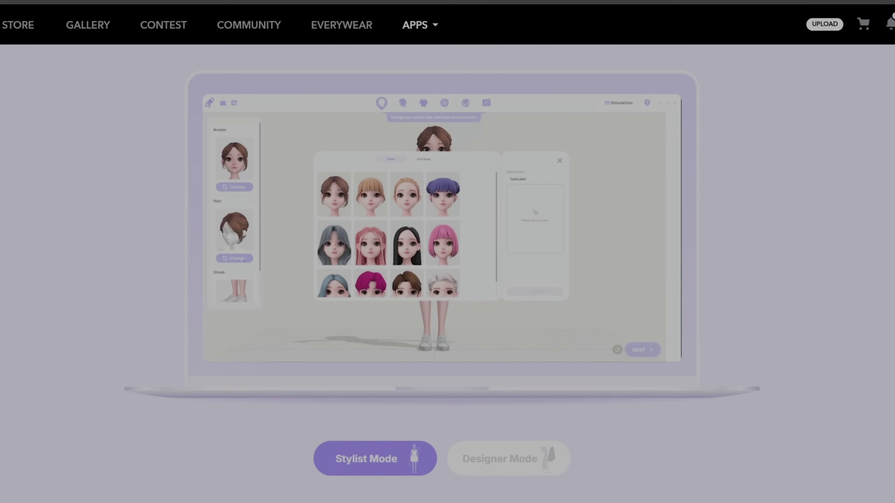
scroll(540, 145, "down", 8)
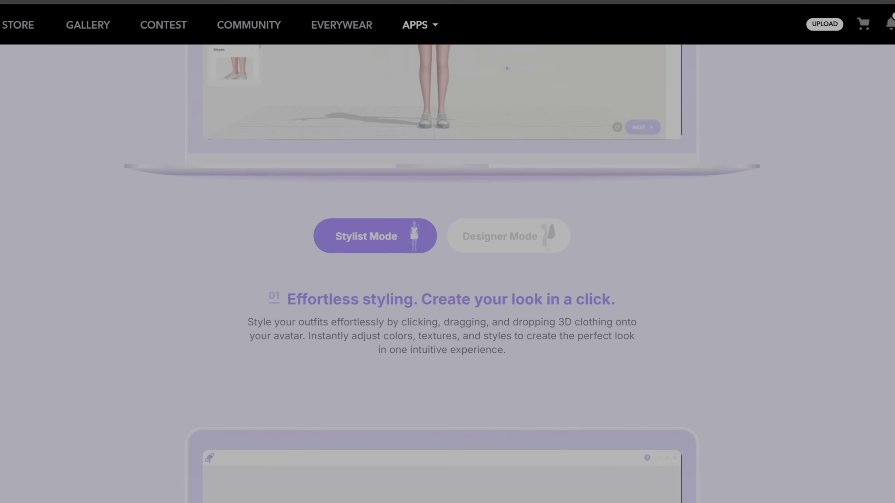
scroll(448, 247, "down", 2)
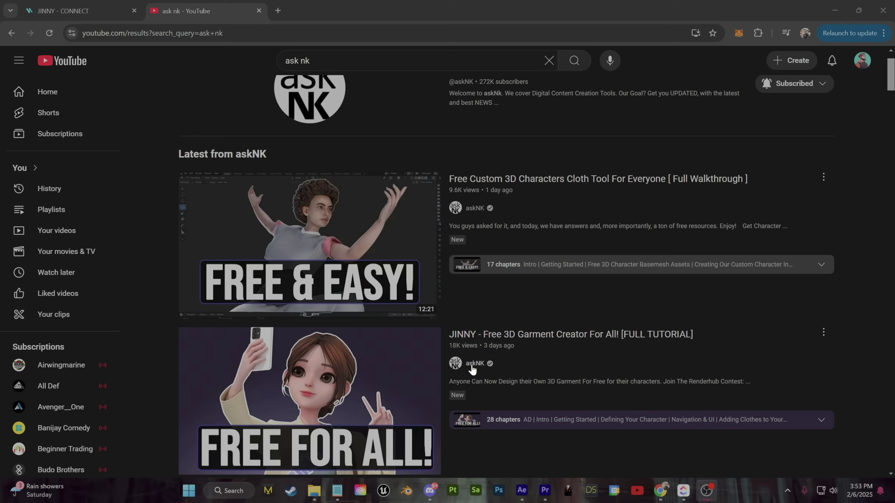
Open the askNK channel from the YouTube search results and look over its videos
left_click(472, 366)
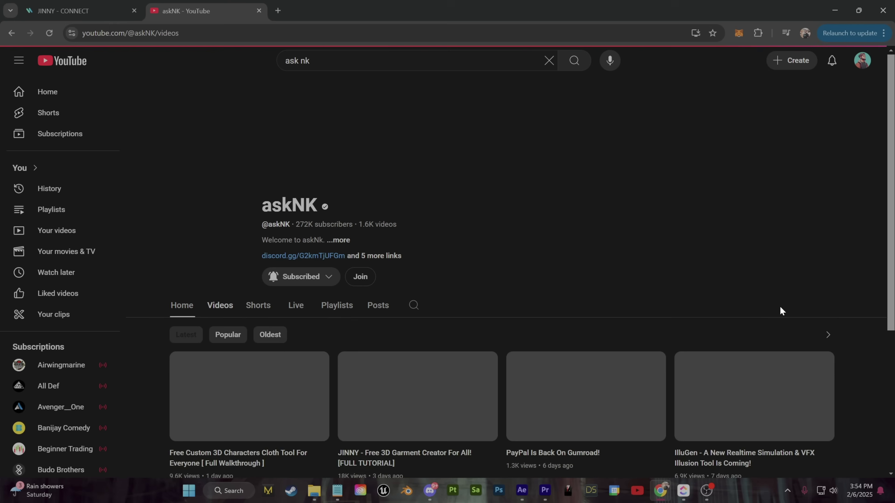
scroll(445, 265, "down", 3)
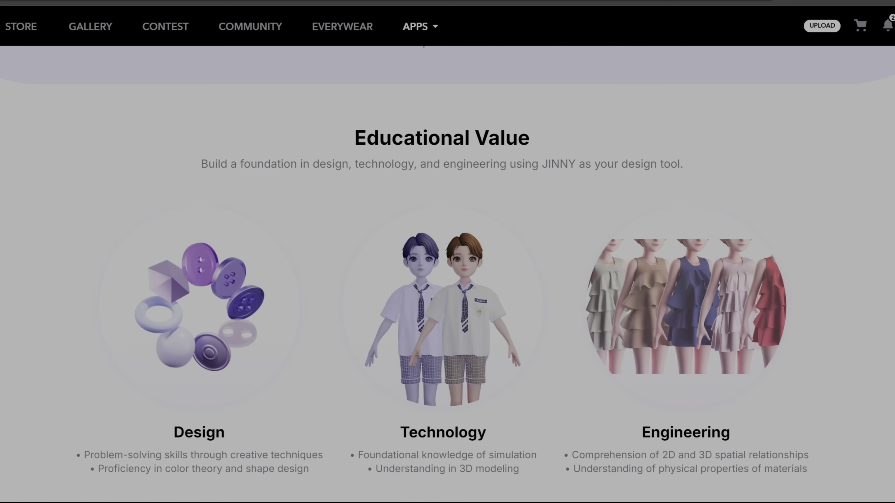
scroll(447, 247, "down", 3)
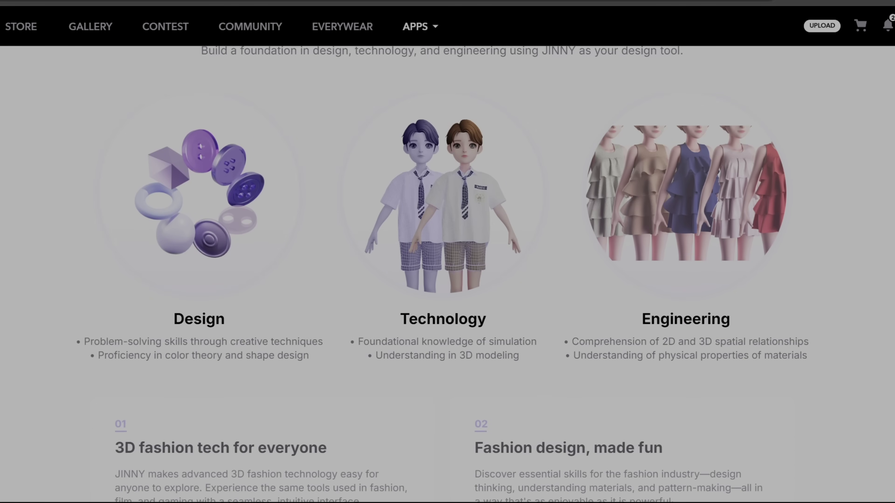
scroll(448, 247, "down", 3)
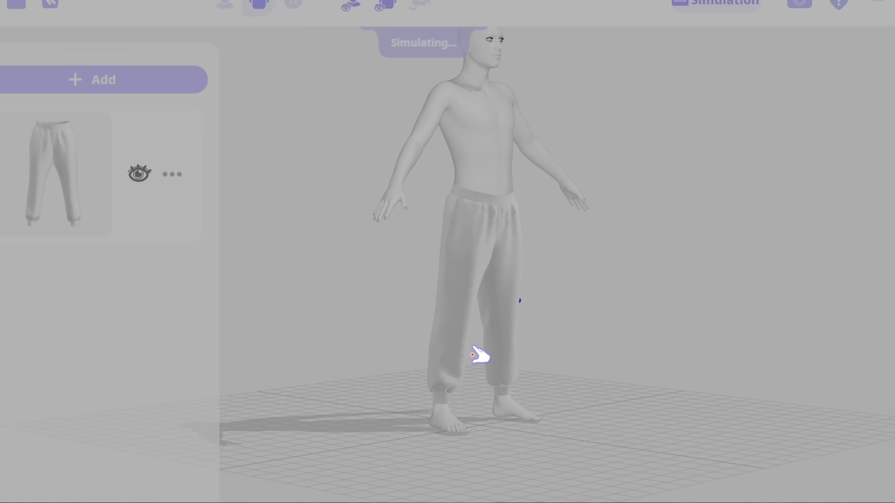
Switch to JINNY and tug the sweatpants on the custom male avatar while the simulation runs
left_click_drag(472, 355, 501, 352)
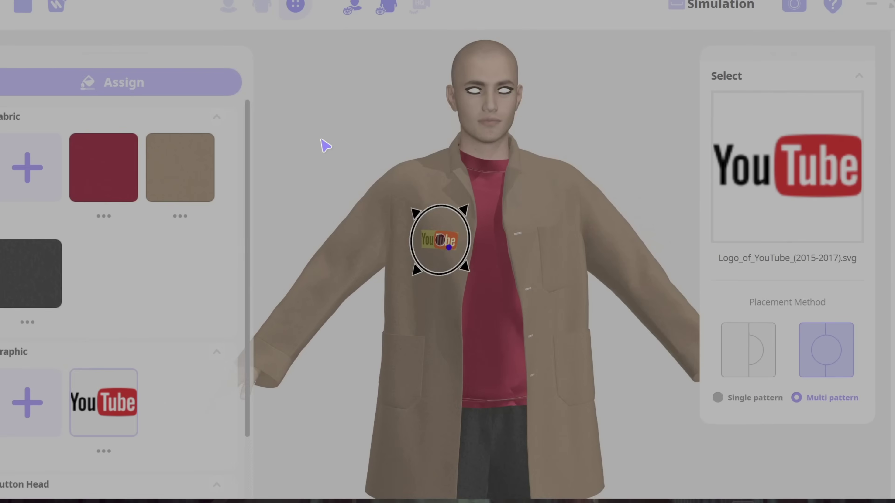
left_click(440, 243)
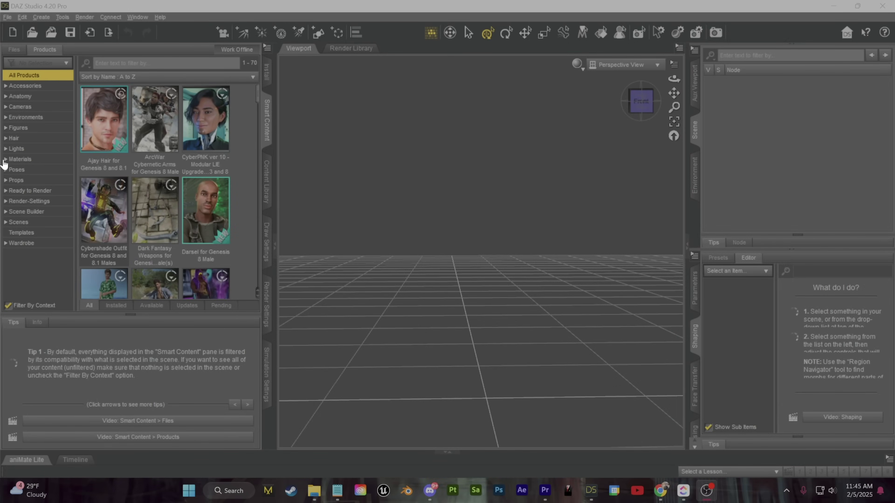
Switch to DAZ Studio and load Genesis 8 Basic Male from the Genesis 8 Starter Essentials figures
left_click(24, 131)
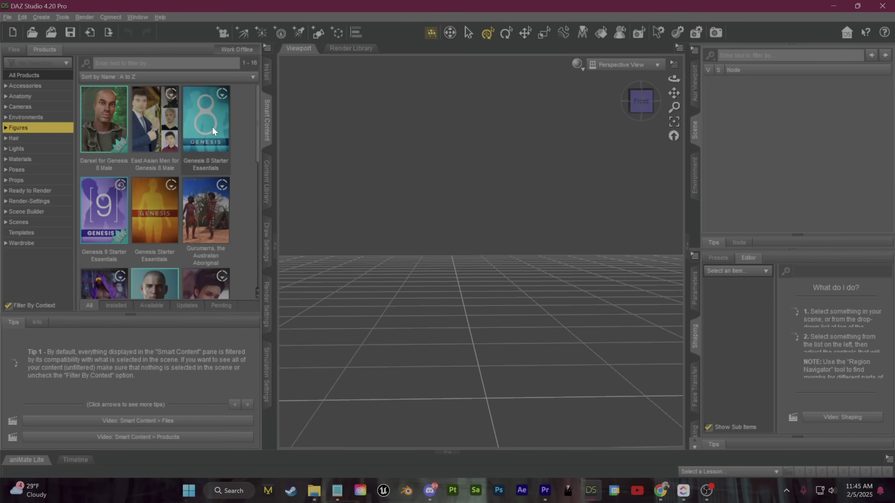
double_click(227, 155)
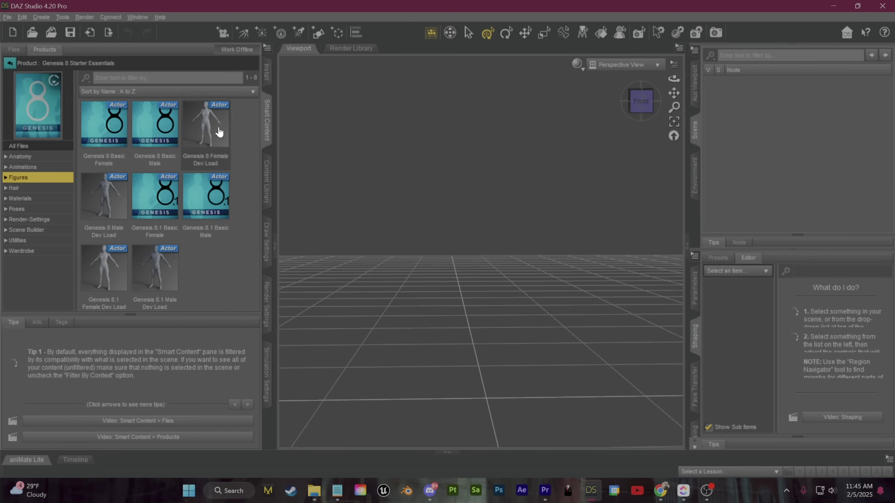
double_click(153, 137)
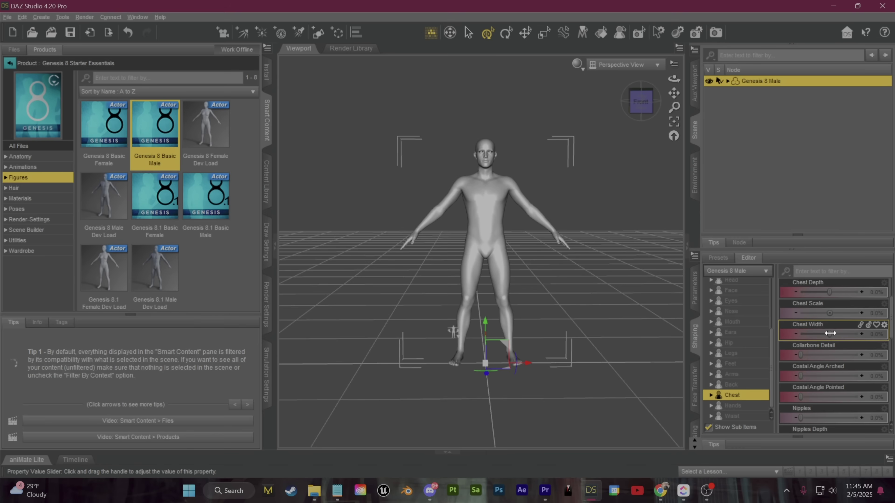
Try increasing the male figure's Chest Width and undo the change
left_click_drag(830, 334, 881, 339)
key("ctrl+z")
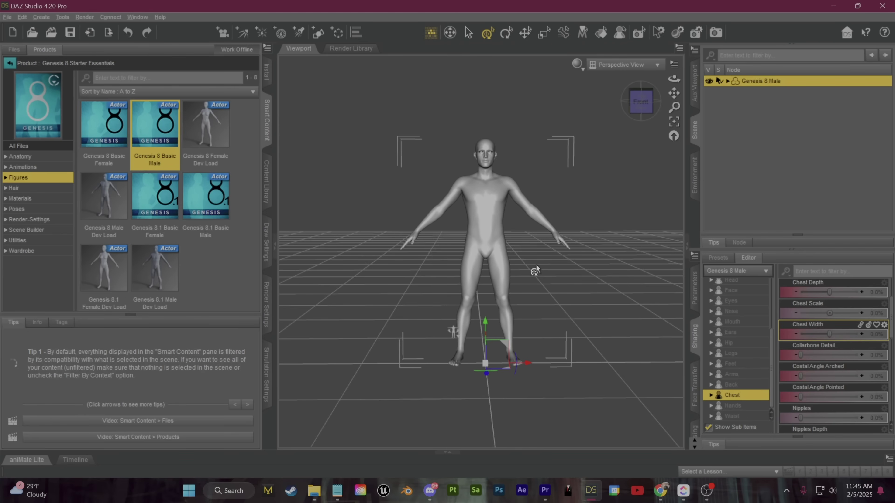
left_click(8, 17)
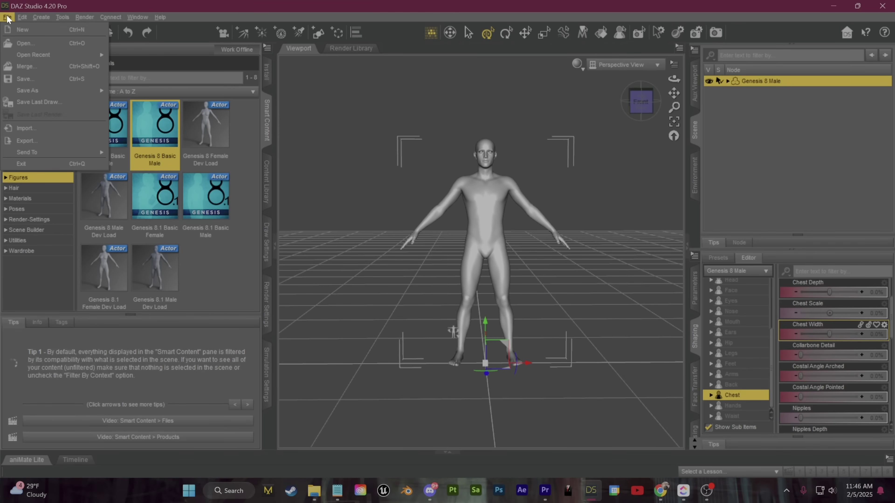
left_click(54, 144)
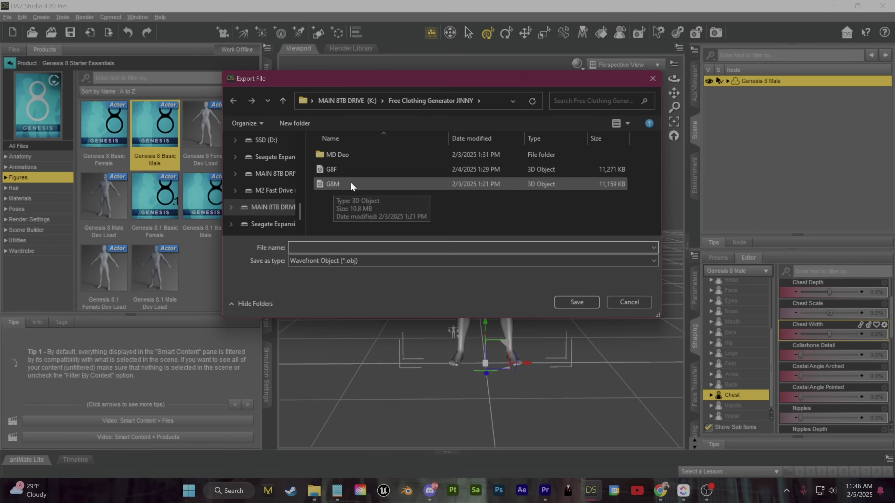
left_click(629, 302)
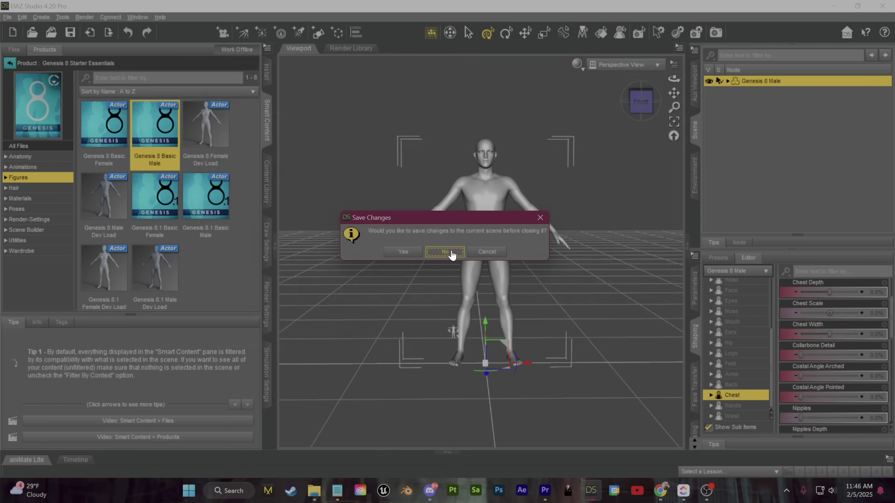
Close DAZ Studio without saving the scene, search the computer for "jinny" and launch the Jinny app
left_click(452, 252)
left_click(232, 493)
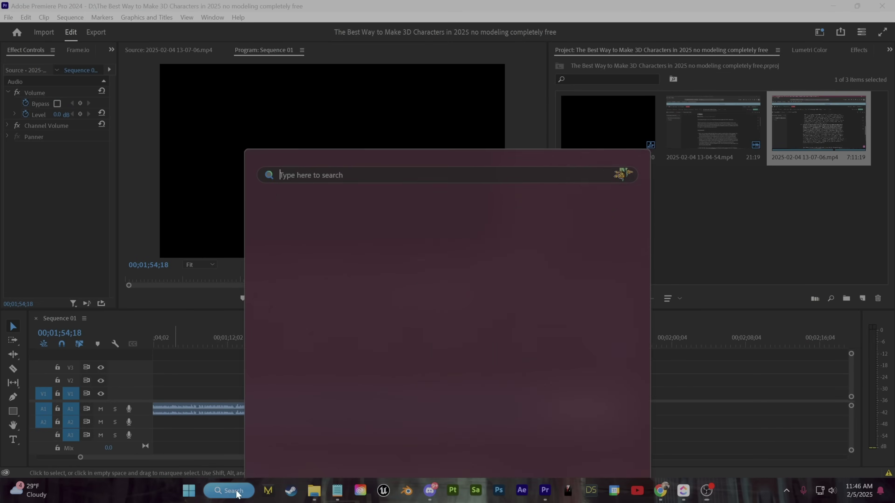
type("jinny")
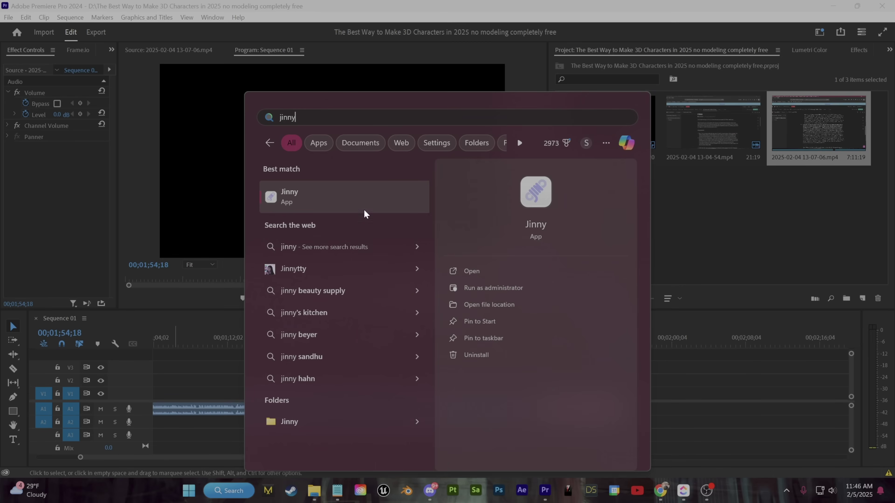
left_click(364, 214)
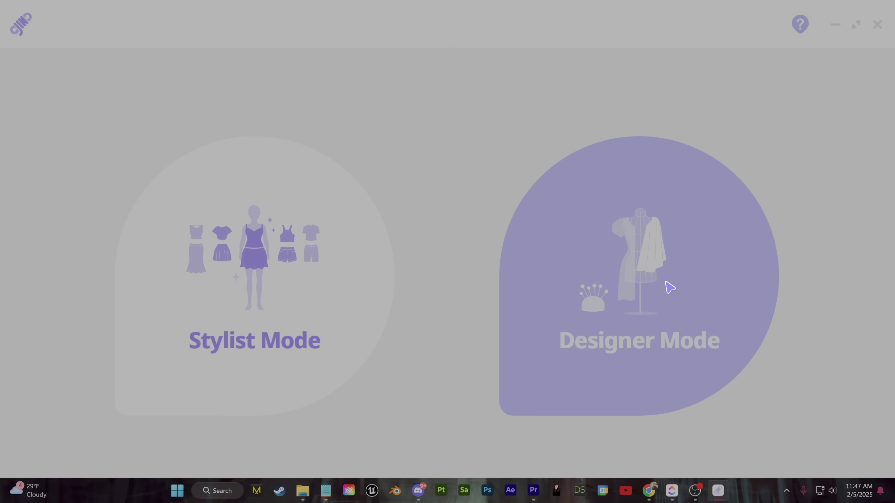
Enter Designer Mode and open the avatar file G8M from the Free Clothing Generator JINNY folder
left_click(668, 287)
left_click(60, 27)
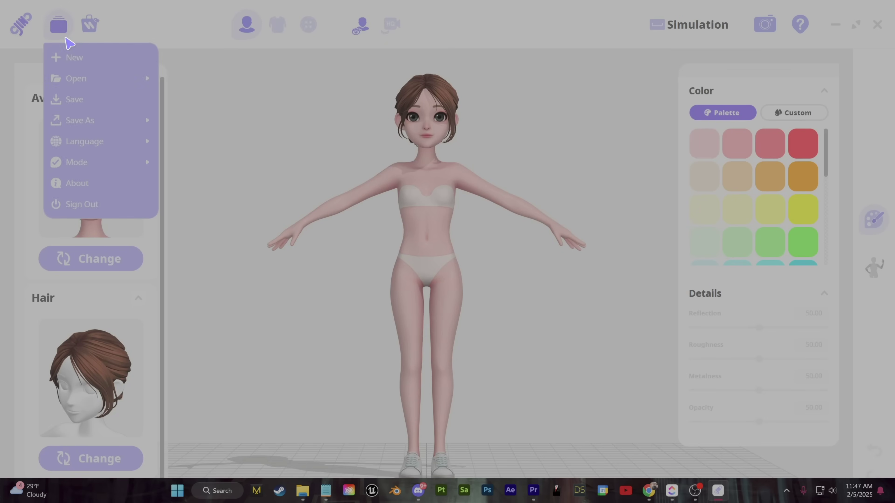
mouse_move(95, 84)
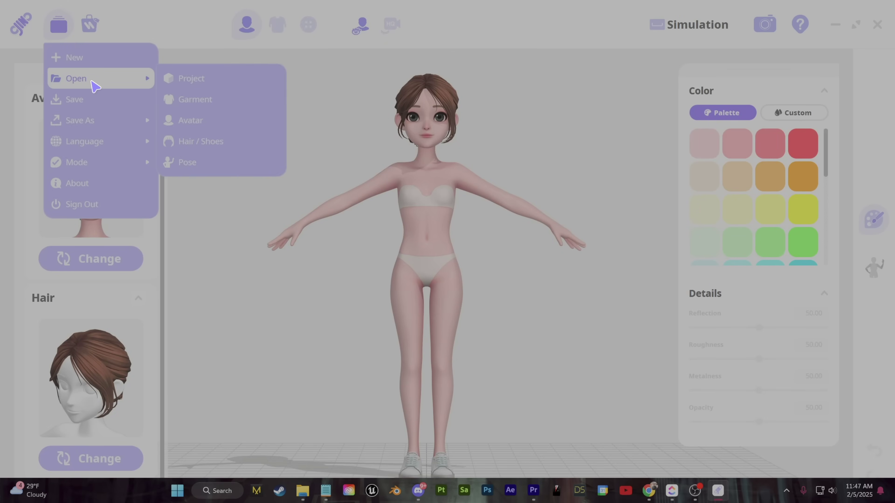
left_click(189, 121)
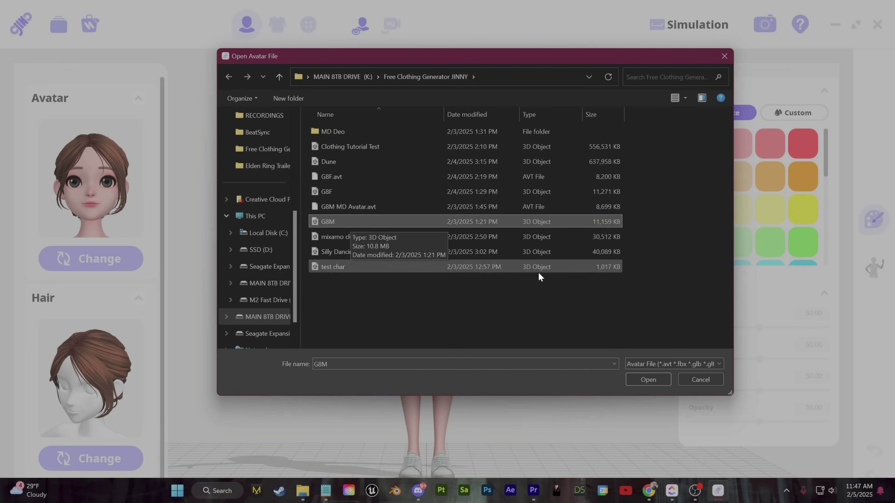
left_click(645, 381)
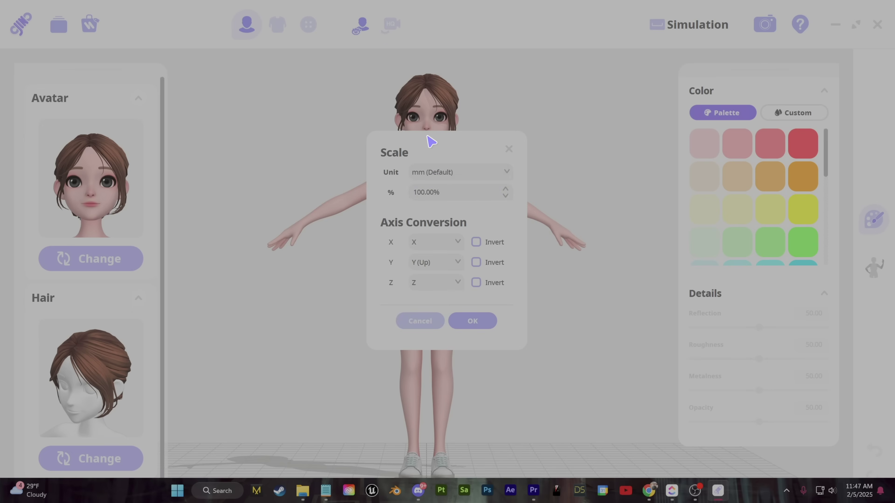
Set the avatar's import scale unit to m and import it
left_click(453, 175)
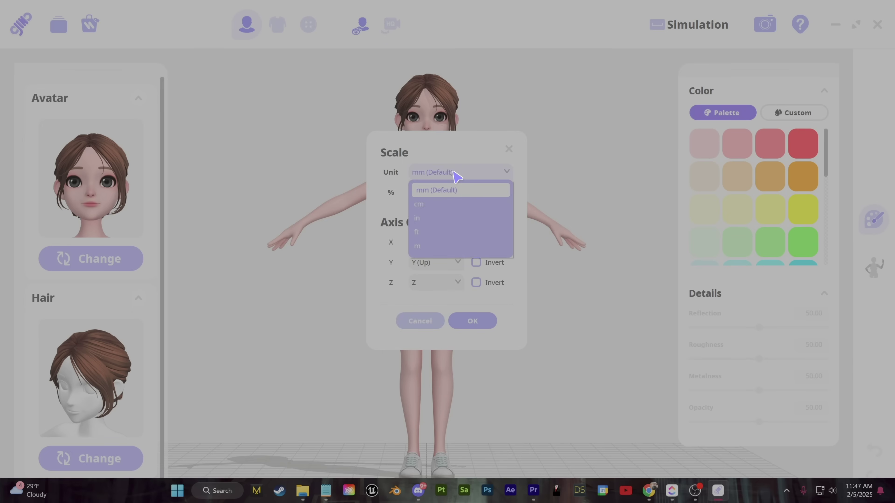
left_click(447, 247)
left_click(490, 320)
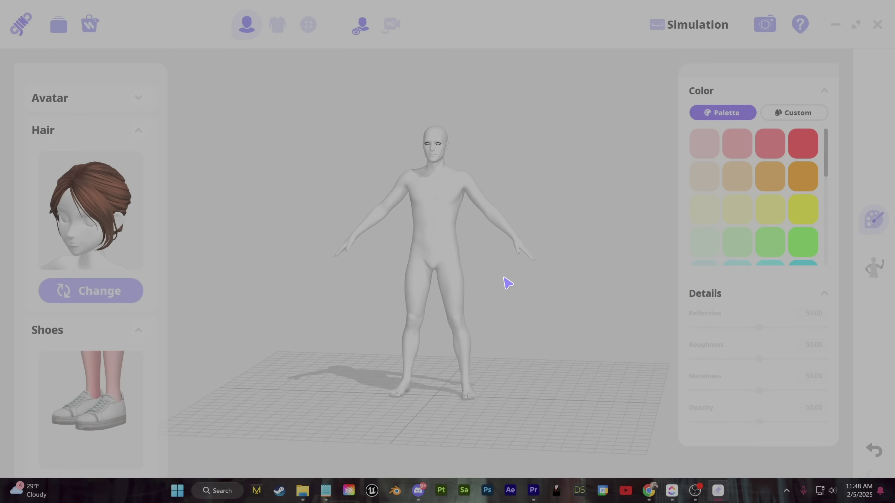
Add the cuffed sweatpants from the official JINNY store garments to the male avatar
right_click_drag(503, 277, 507, 268)
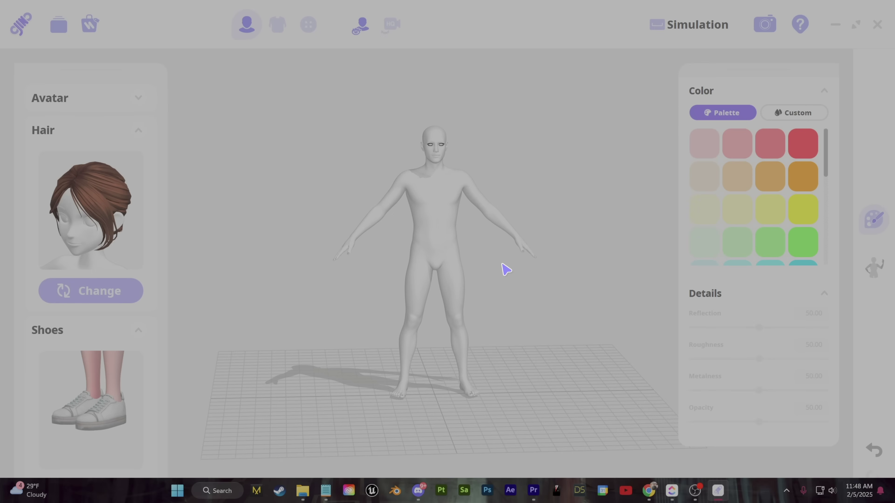
left_click(278, 25)
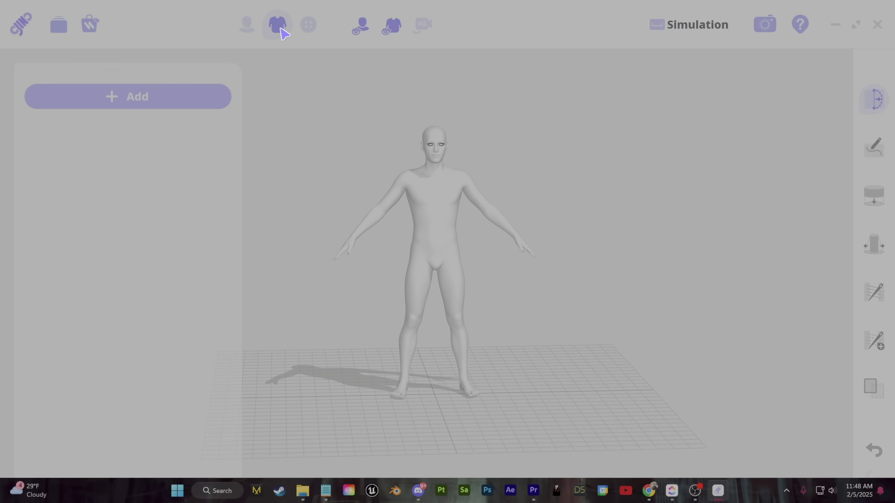
left_click(165, 105)
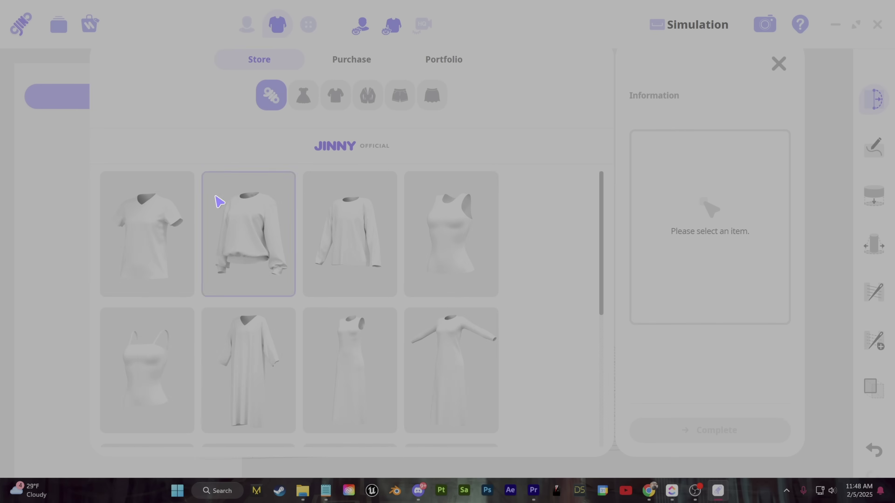
scroll(351, 255, "down", 10)
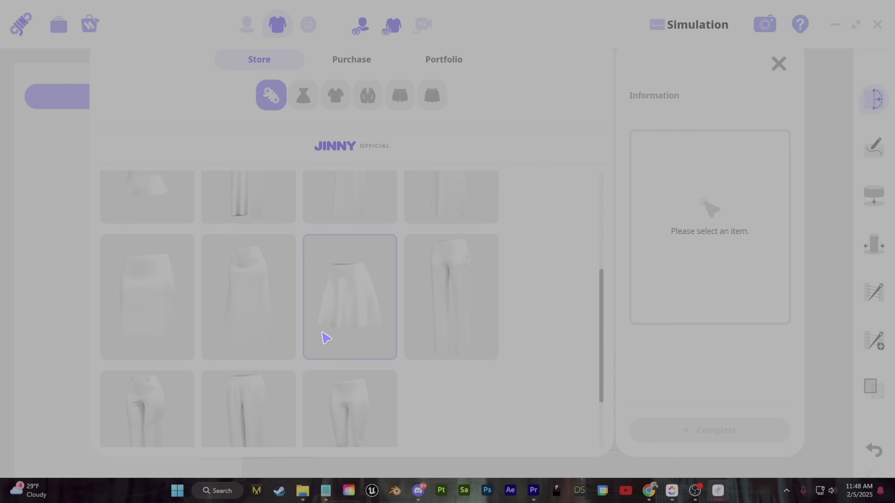
left_click(270, 354)
left_click(725, 441)
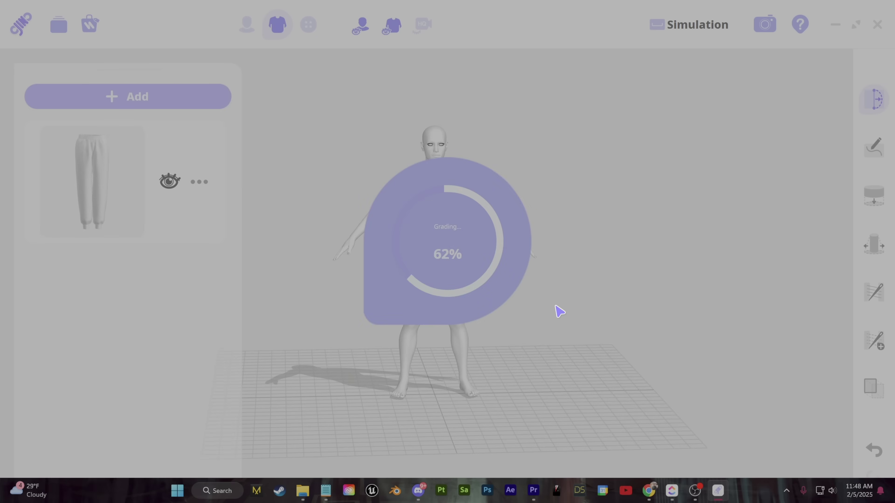
Run the simulation on the sweatpants and tug at the fabric near the ankle cuff
right_click_drag(536, 311, 584, 304)
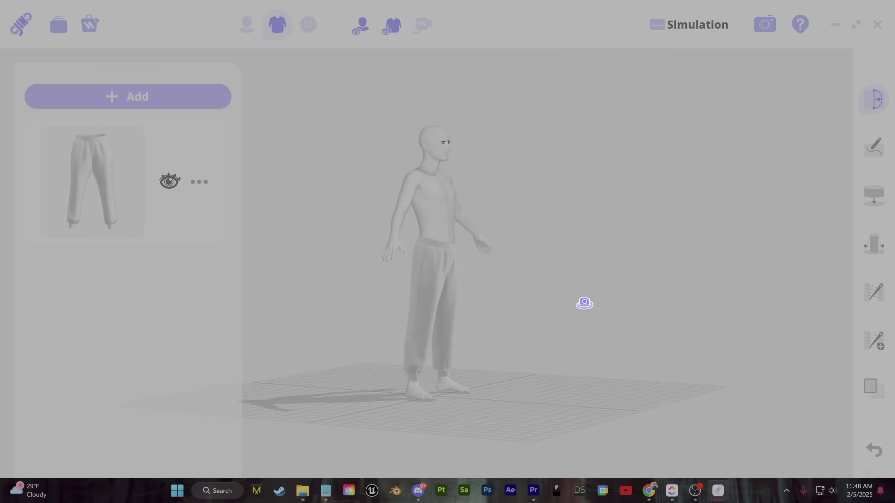
left_click_drag(584, 303, 514, 293)
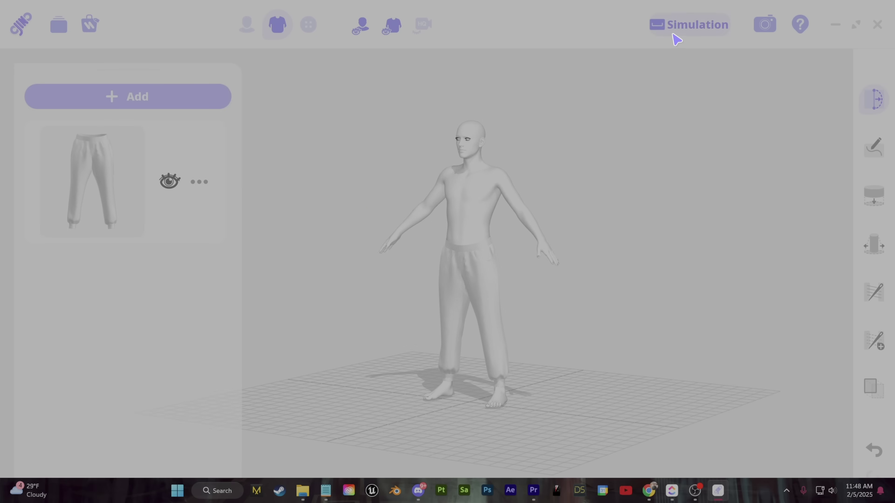
left_click_drag(521, 341, 479, 348)
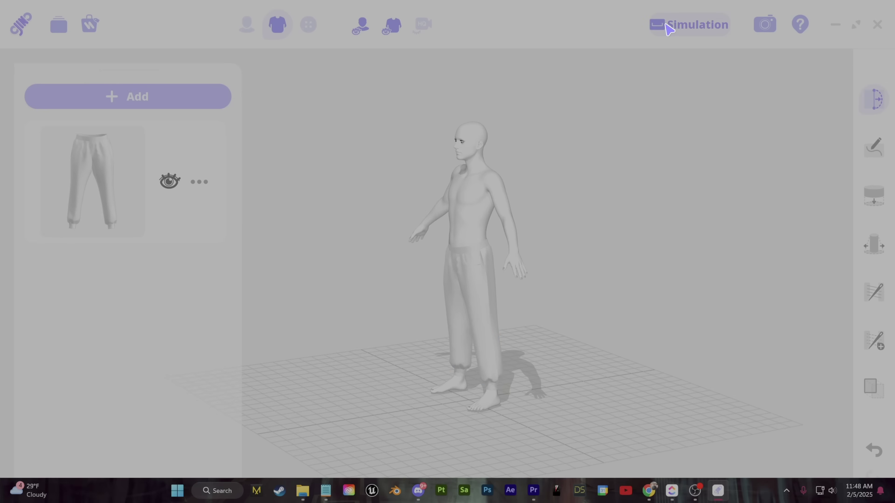
left_click_drag(491, 328, 451, 336)
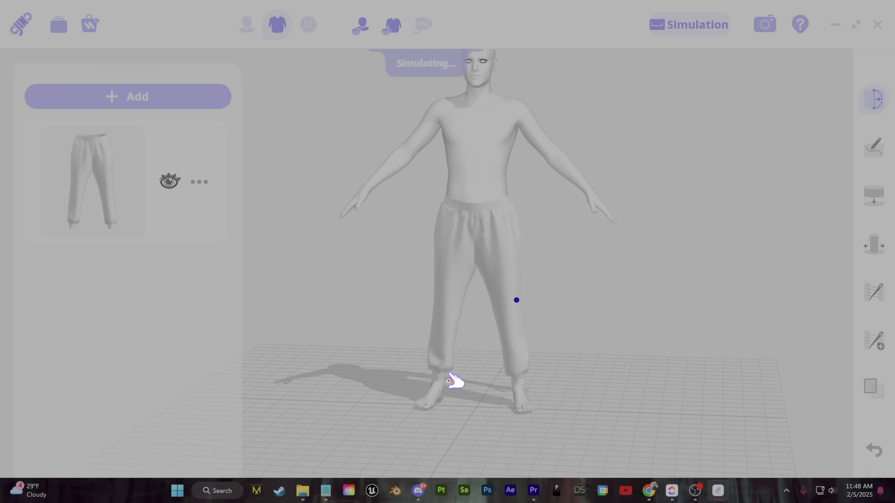
mouse_move(454, 380)
left_mouse_down()
mouse_move(476, 362)
mouse_move(471, 332)
mouse_move(538, 358)
mouse_move(537, 343)
left_mouse_up()
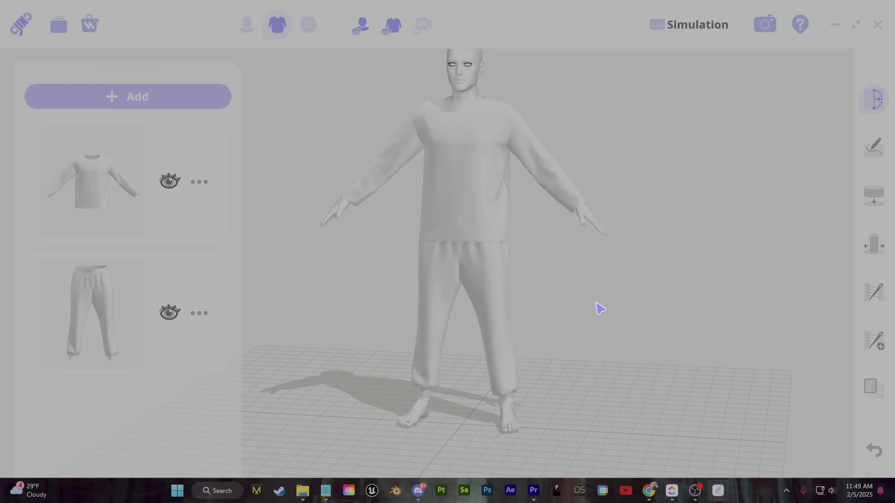
Shorten the shirt's long sleeves with the Length tool and simulate the garment
left_click(873, 195)
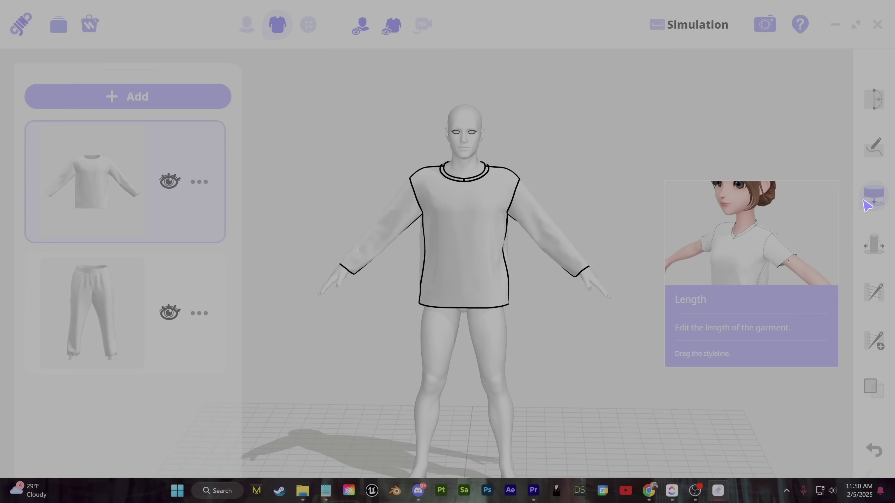
left_click_drag(583, 275, 562, 254)
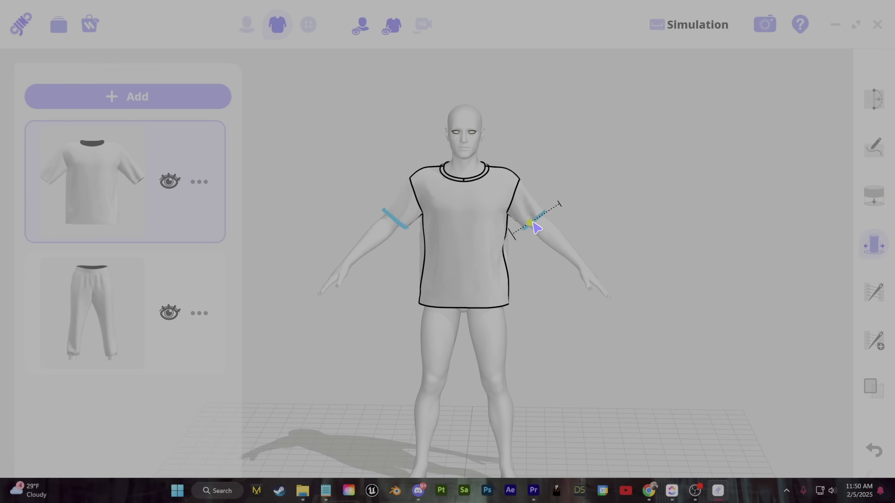
left_click(679, 26)
left_click_drag(653, 239, 577, 340)
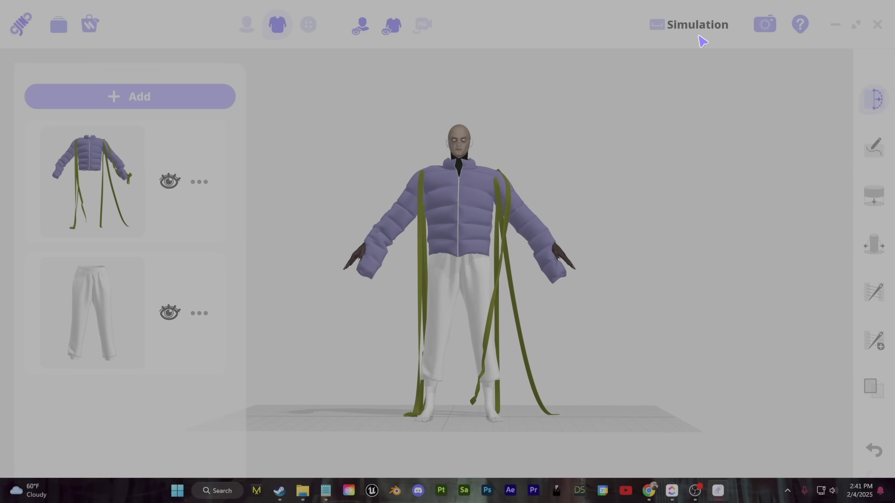
Simulate the purple puffer jacket with green straps and pull the fabric around on the avatar
left_click(696, 26)
left_click_drag(480, 289, 485, 258)
right_click_drag(574, 300, 553, 313)
left_click_drag(507, 317, 521, 327)
right_click_drag(571, 313, 627, 314)
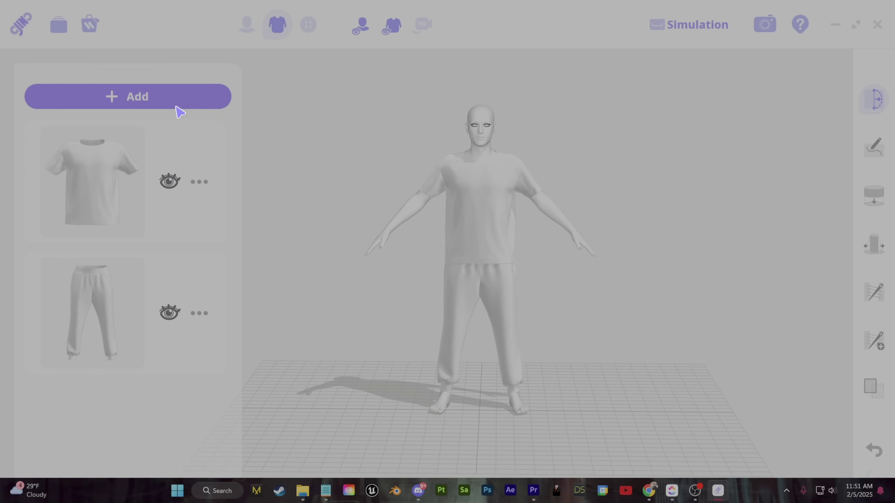
Open the garment library, look through the purchased garments and close it
left_click(91, 24)
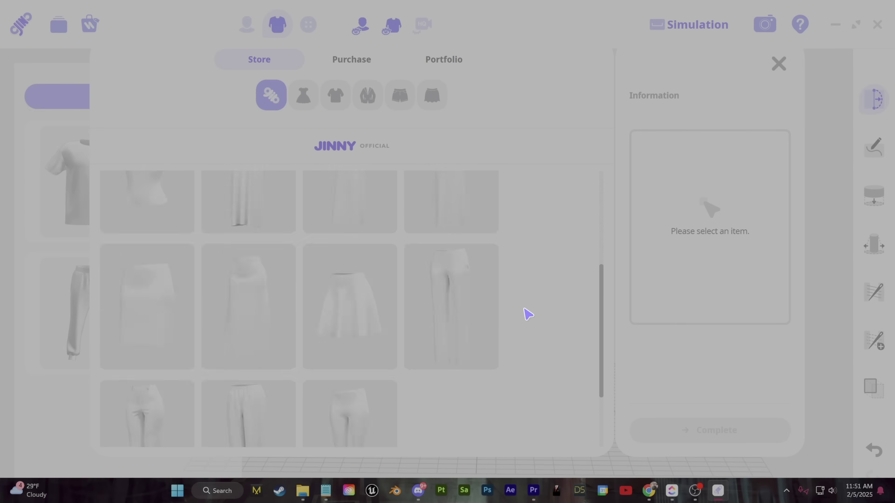
left_click(347, 60)
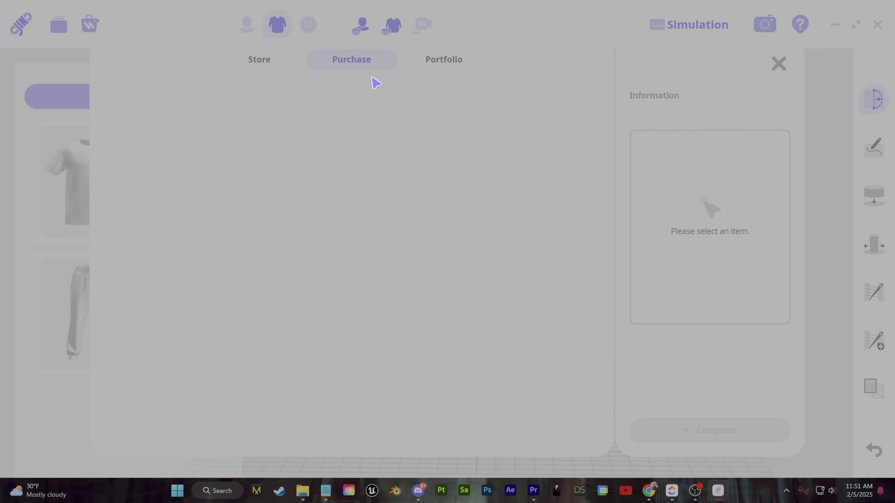
scroll(369, 226, "down", 5)
scroll(404, 242, "up", 5)
scroll(531, 333, "down", 5)
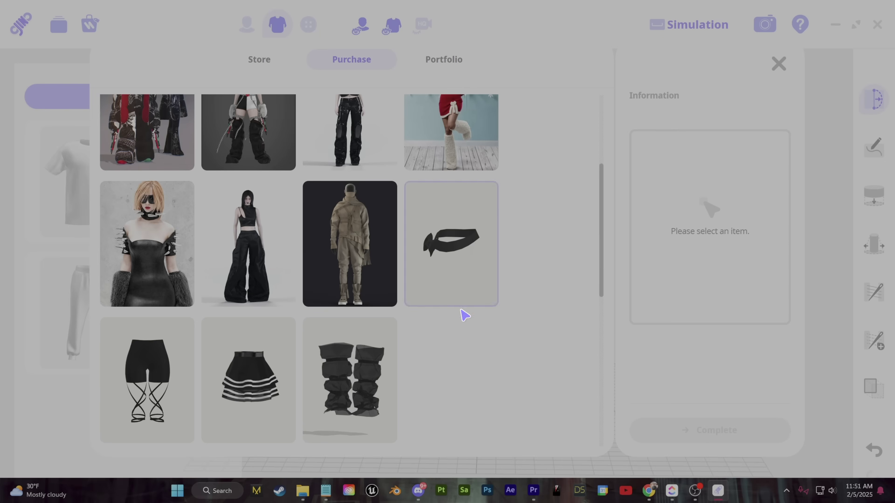
scroll(439, 305, "down", 5)
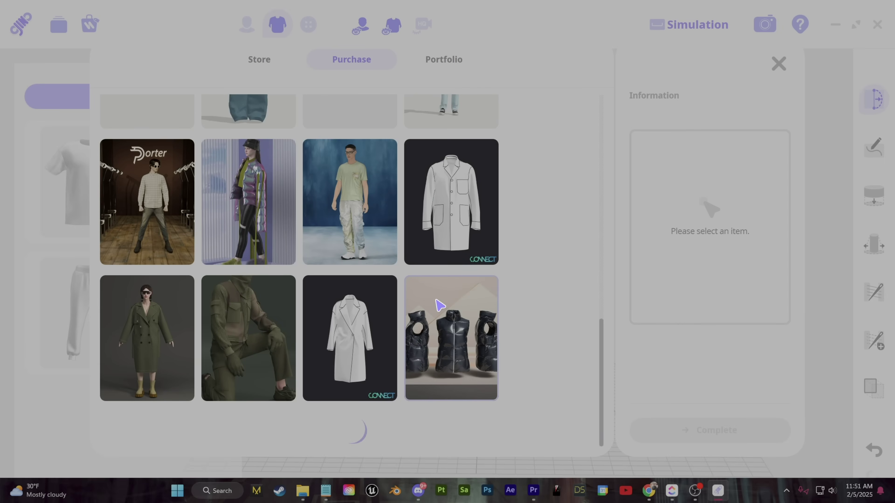
scroll(436, 300, "up", 10)
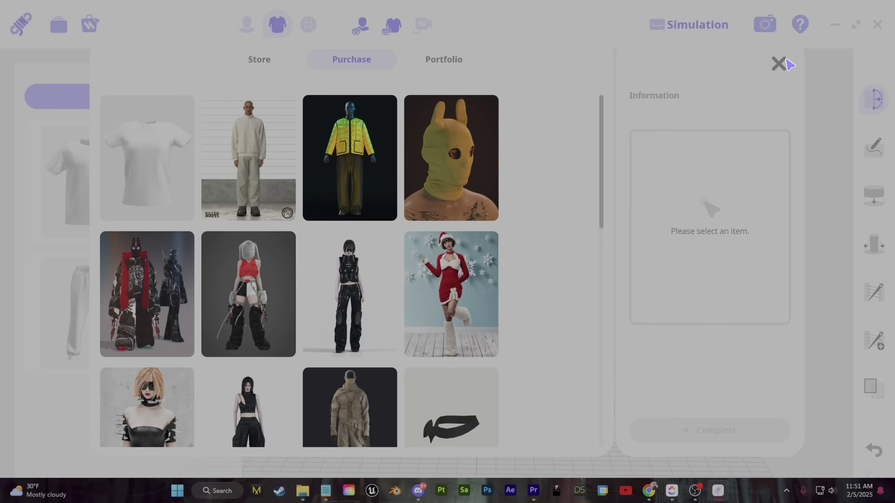
left_click(779, 63)
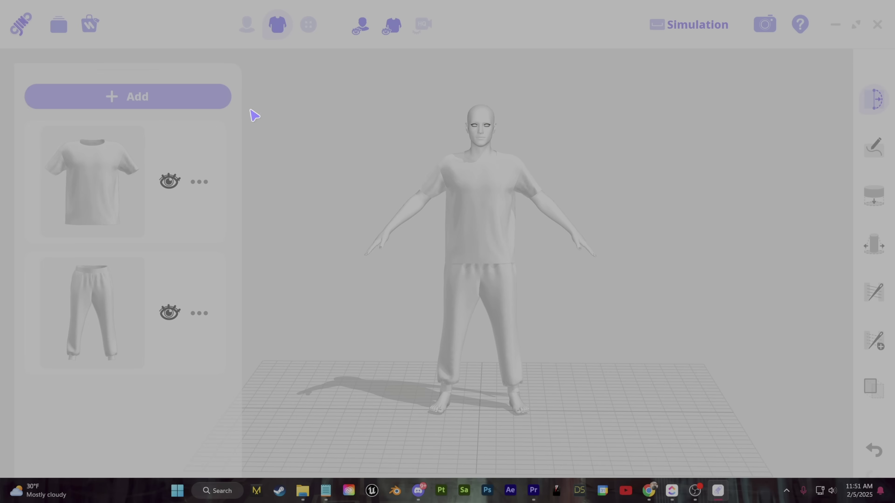
Open the CONNECT store in the browser, filter the items to Free and browse the listed assets
left_click(89, 24)
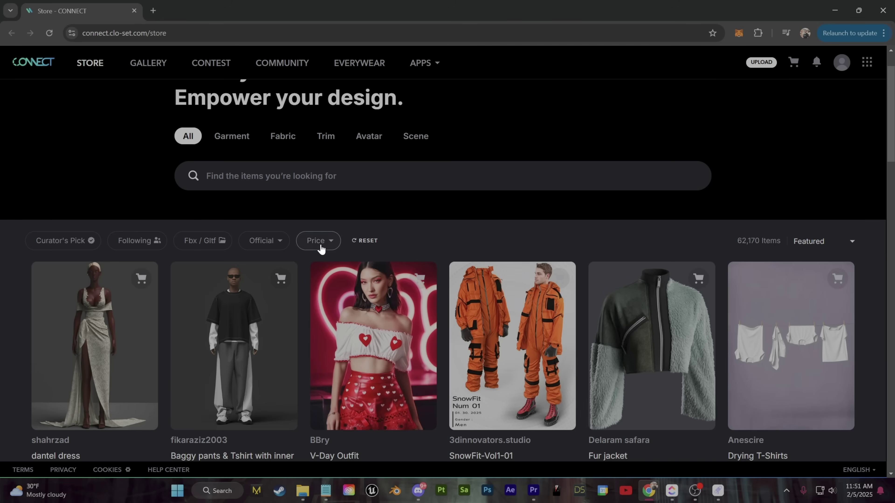
left_click(321, 248)
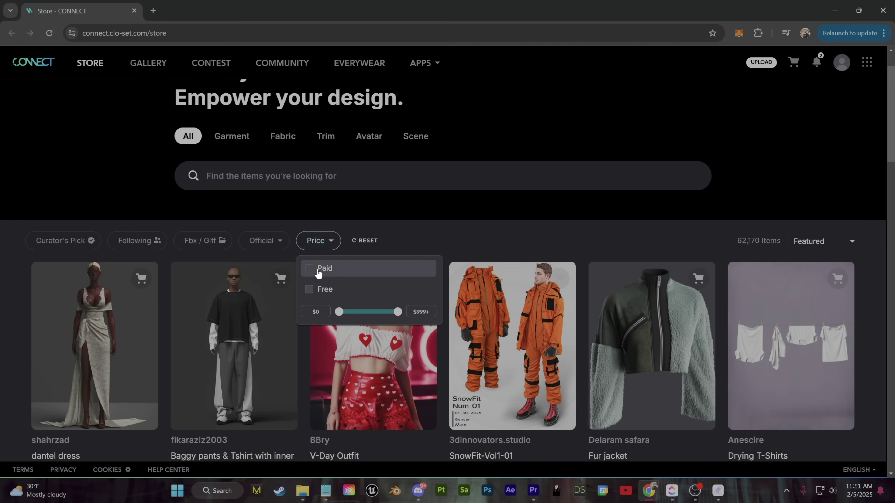
left_click(309, 290)
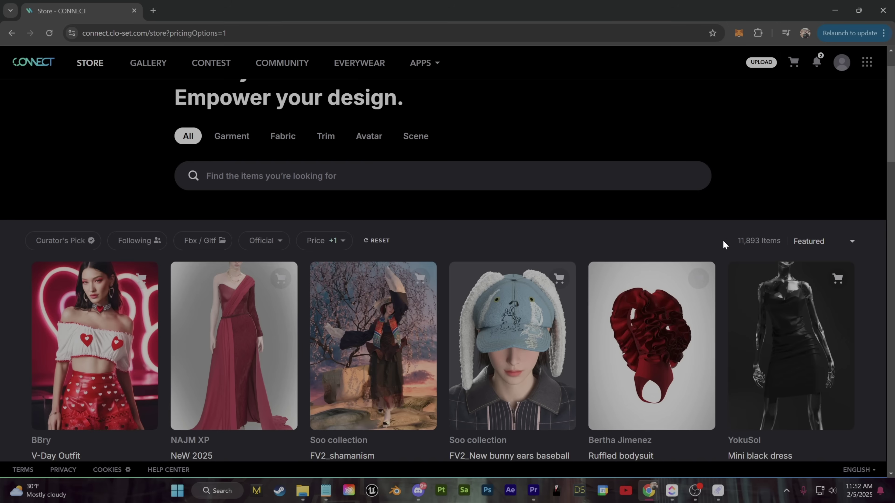
left_click_drag(724, 244, 782, 242)
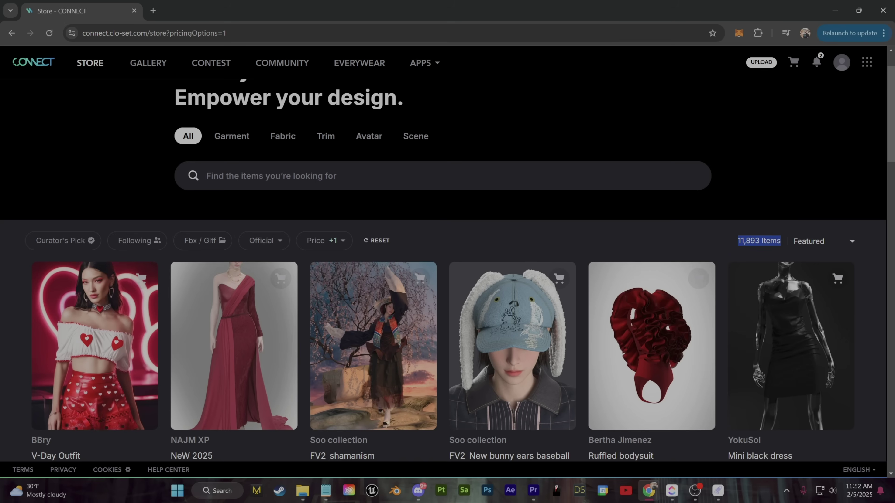
scroll(626, 251, "down", 10)
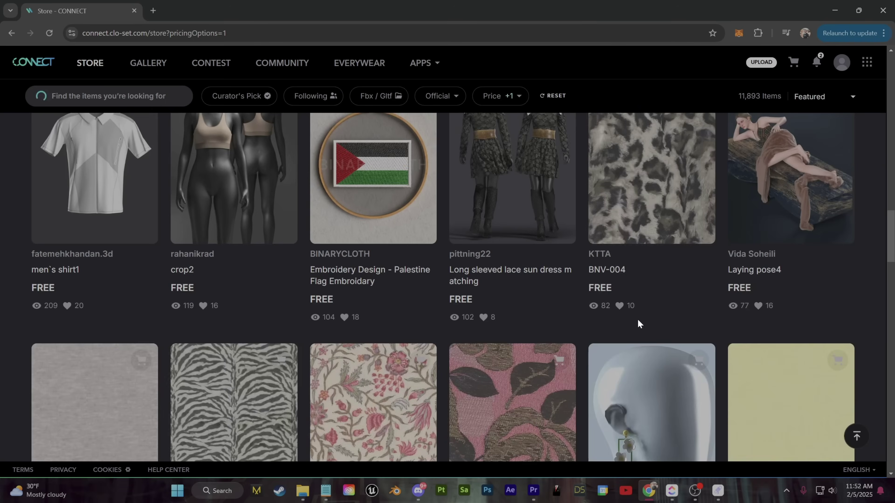
scroll(255, 343, "down", 10)
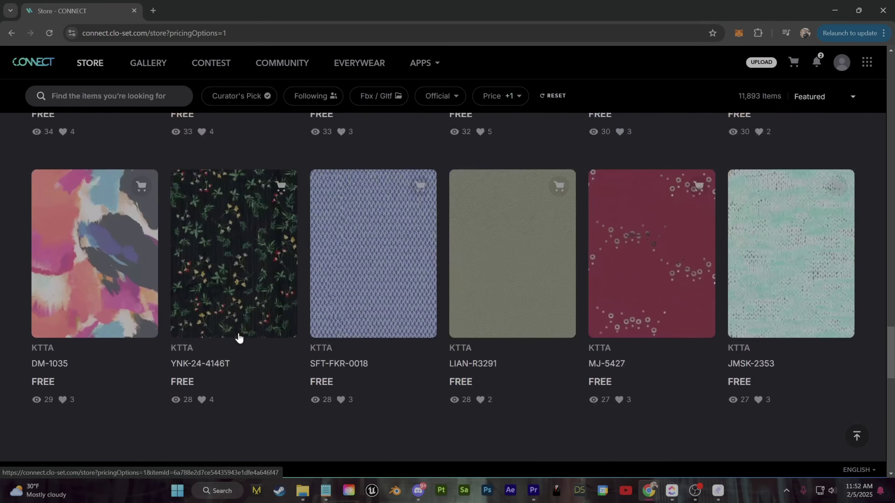
scroll(419, 316, "down", 5)
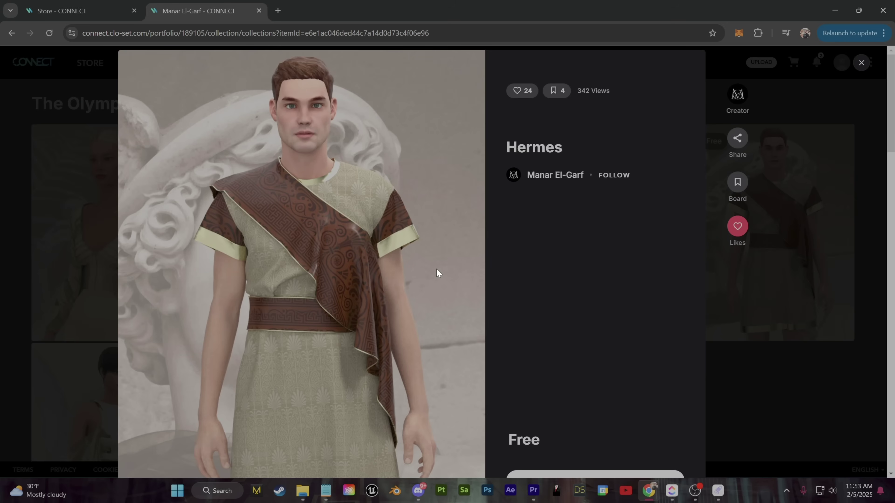
Add the free Hermes outfit to the CONNECT purchases and switch back to JINNY
scroll(554, 277, "down", 3)
left_click(593, 388)
left_click(477, 343)
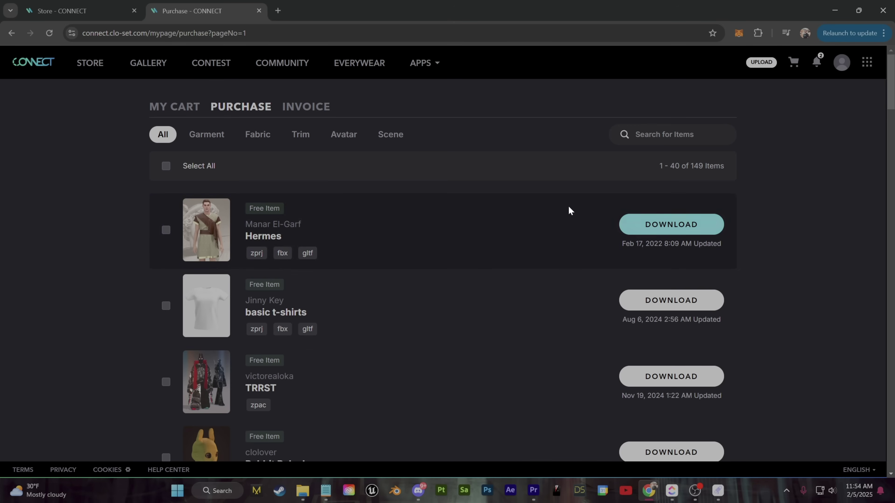
left_click(719, 499)
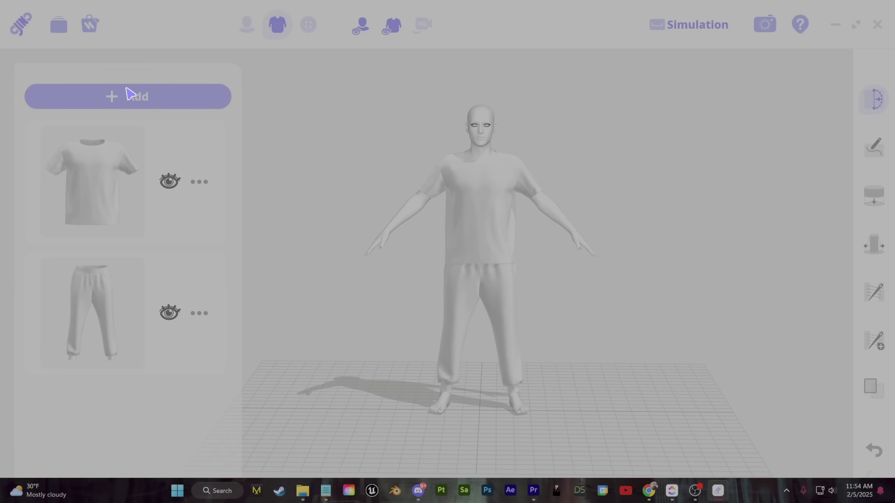
Dress the avatar in the purchased Hermes outfit, simulate it and pull on the hanging drape
left_click(130, 96)
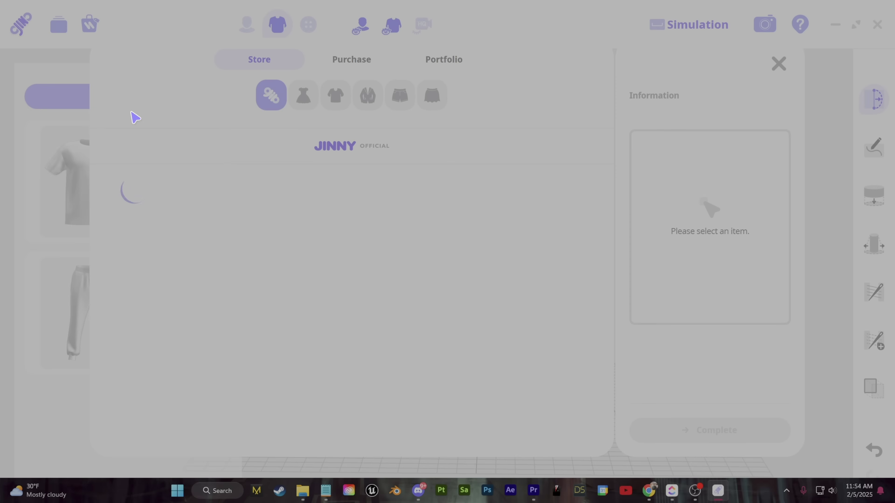
left_click(344, 65)
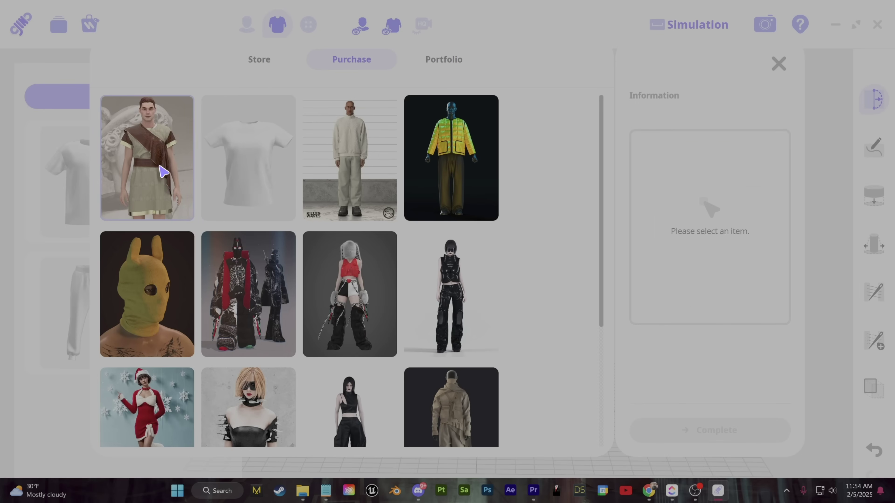
left_click(163, 172)
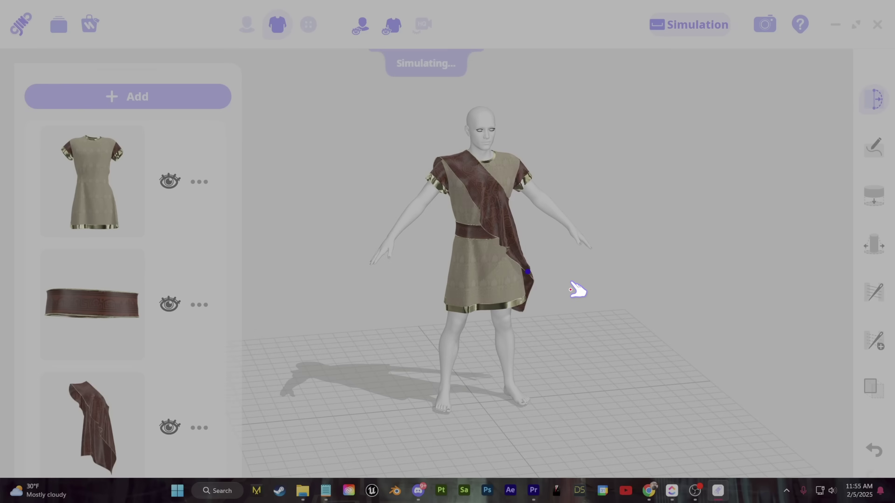
right_click_drag(510, 284, 539, 282)
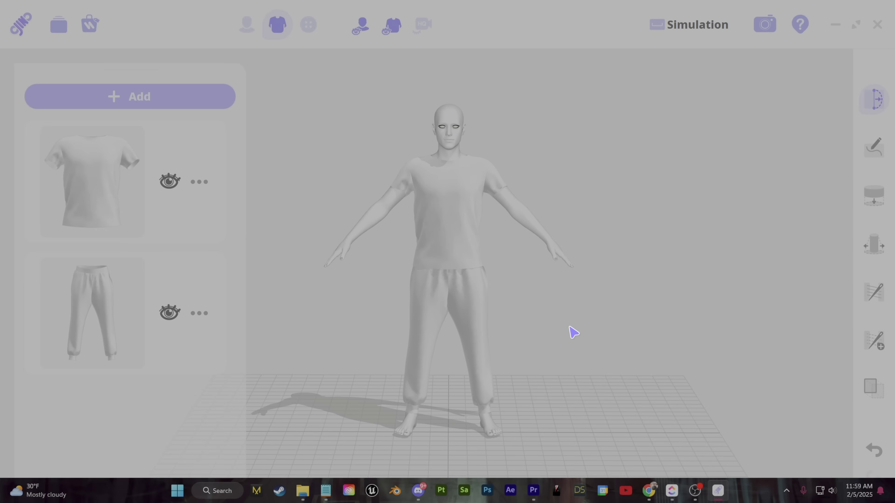
Switch to material editing, select the white T-shirt and browse the JINNY official and CONNECT fabrics in the store
left_click(310, 28)
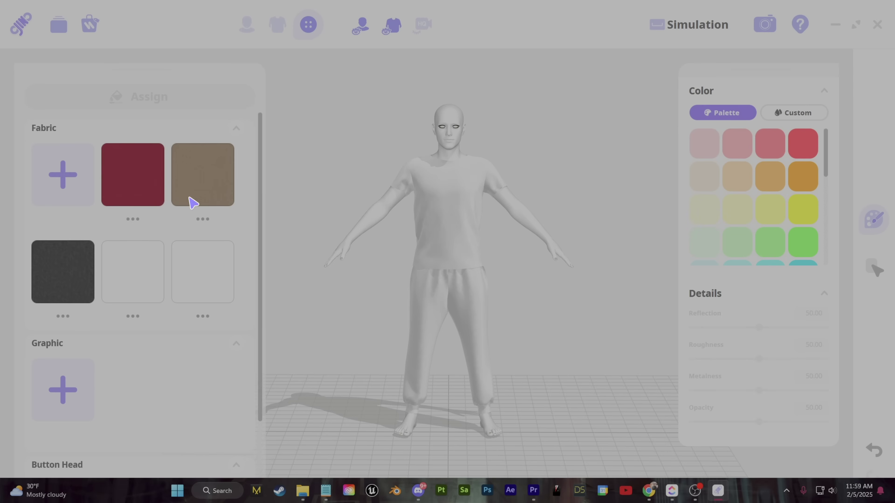
scroll(454, 373, "up", 2)
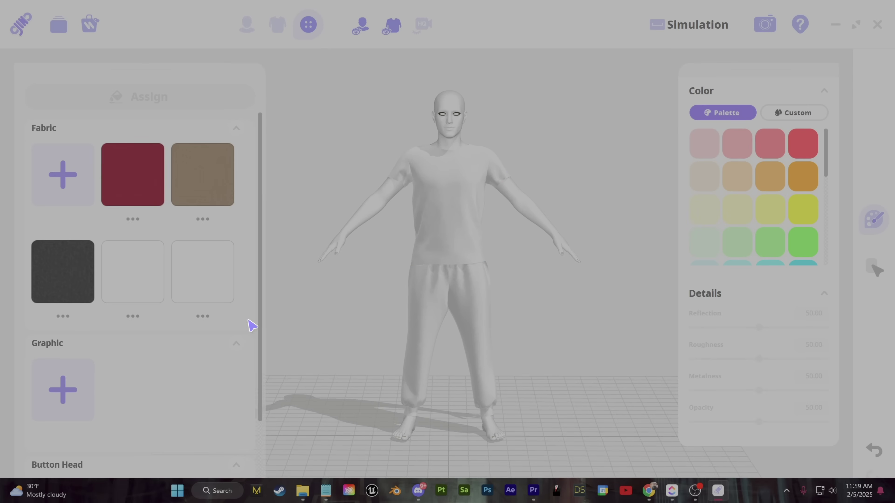
left_click(457, 226)
left_click(63, 174)
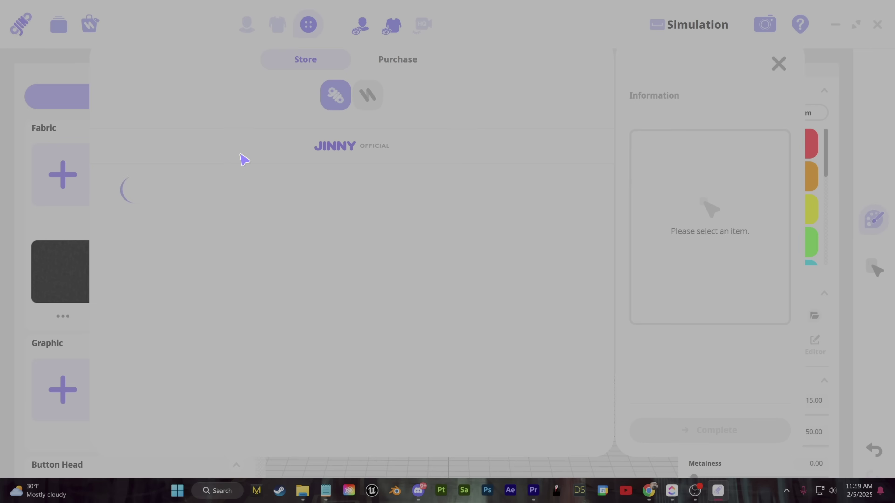
scroll(393, 290, "down", 5)
scroll(386, 332, "up", 4)
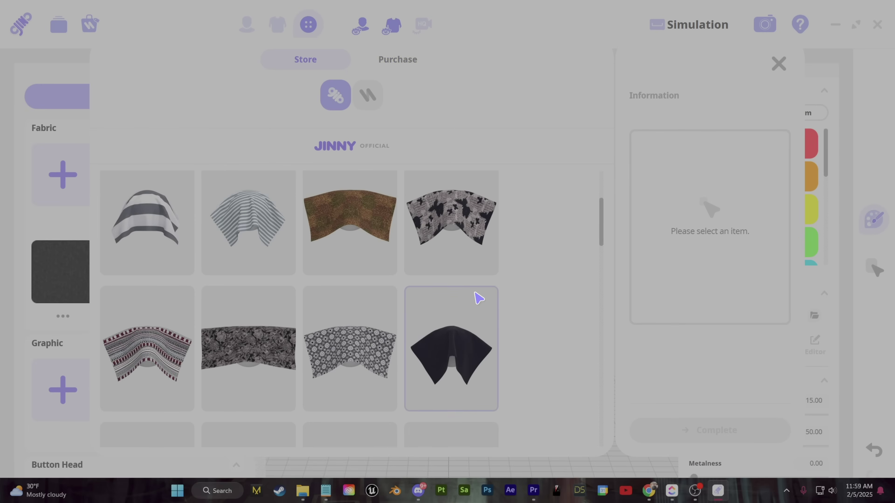
left_click(368, 95)
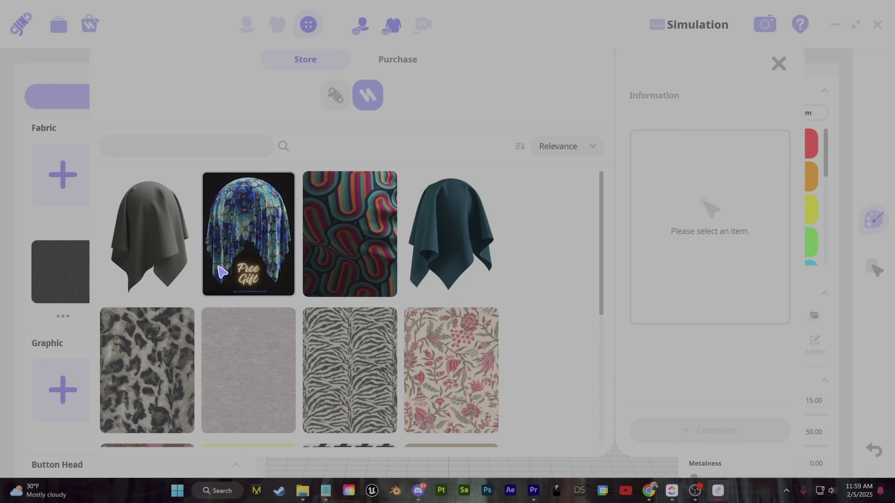
scroll(218, 267, "down", 4)
scroll(244, 293, "up", 4)
left_click(334, 97)
left_click(364, 95)
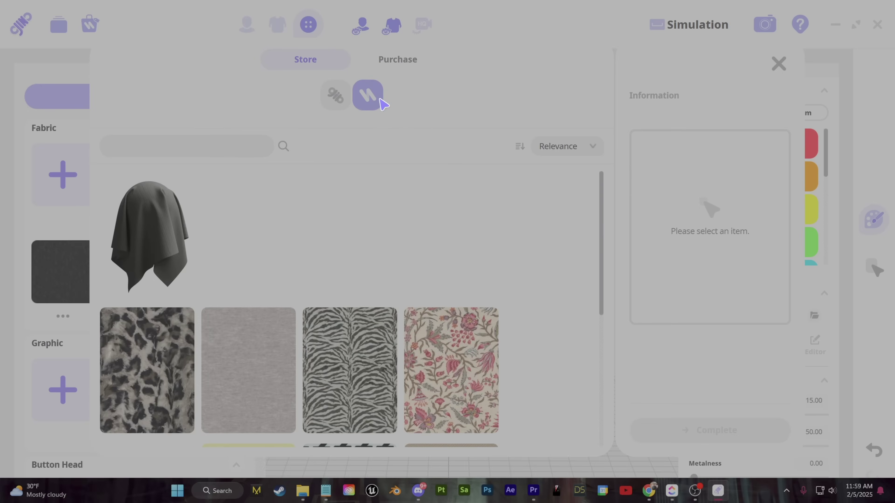
Add a black plaid fabric from the CONNECT store and assign it to the whole T-shirt with Replace All
left_click(217, 145)
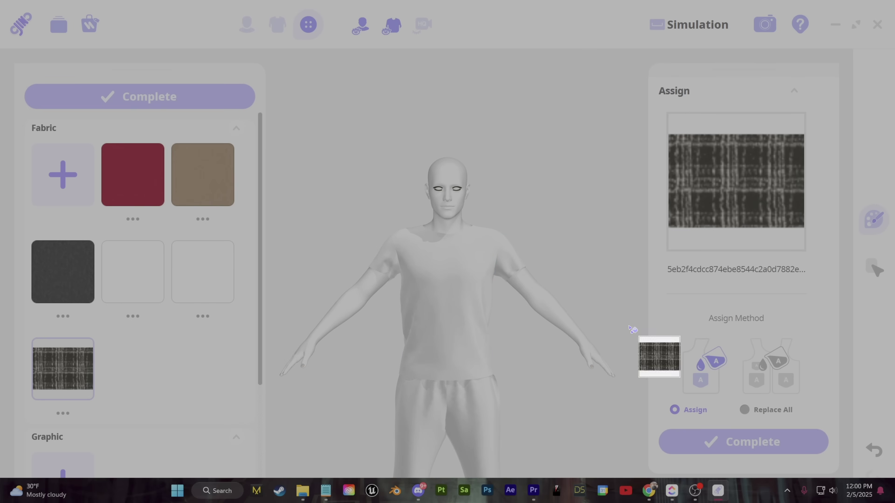
left_click(744, 410)
left_click(456, 268)
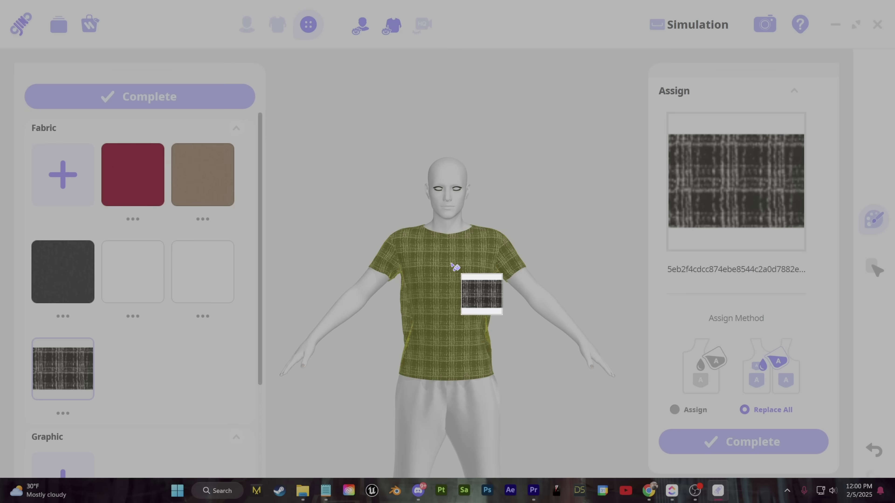
left_click(787, 444)
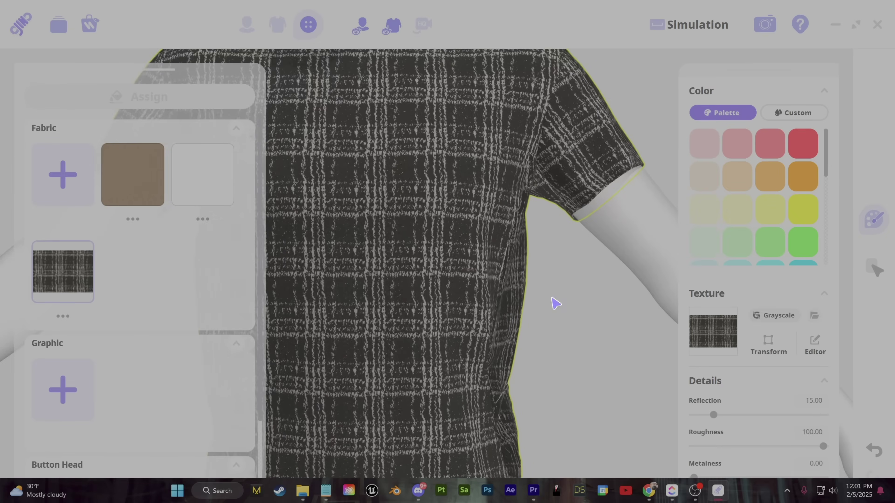
Turn on Grayscale for the T-shirt's plaid texture and try several palette colors on it, including red and purple
left_click(770, 318)
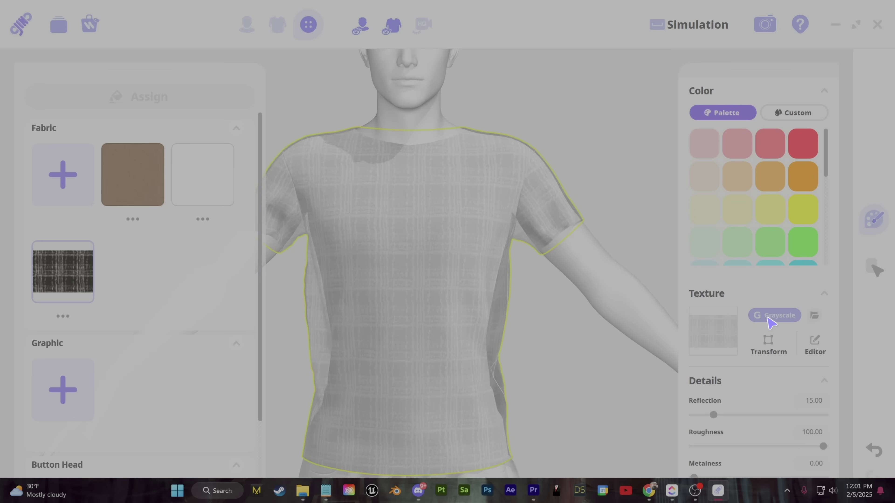
left_click(774, 156)
left_click(796, 145)
scroll(775, 226, "down", 3)
left_click(799, 240)
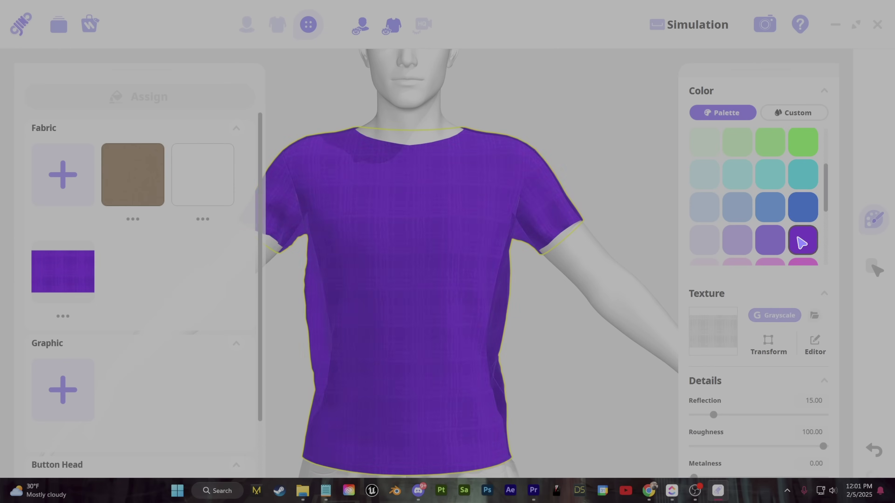
scroll(799, 240, "down", 1)
left_click(736, 204)
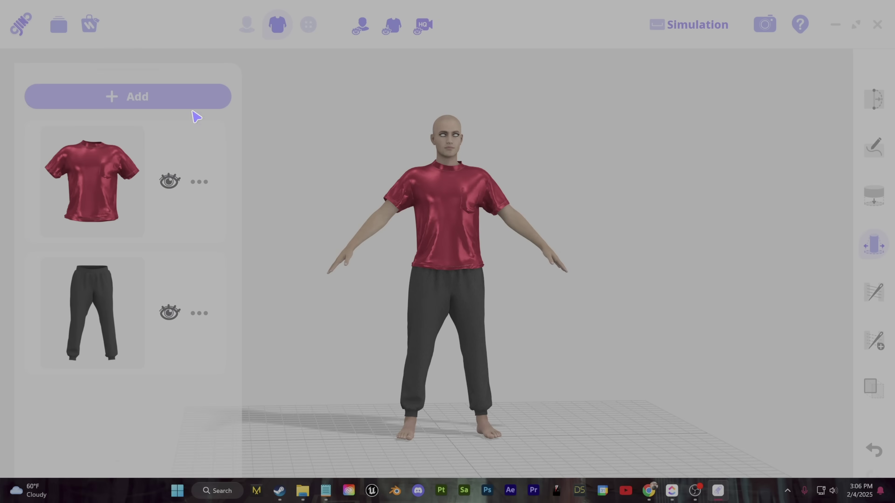
Add the purchased MV2 Shop Coat over the avatar's red T-shirt and dark pants
left_click(161, 94)
left_click(359, 64)
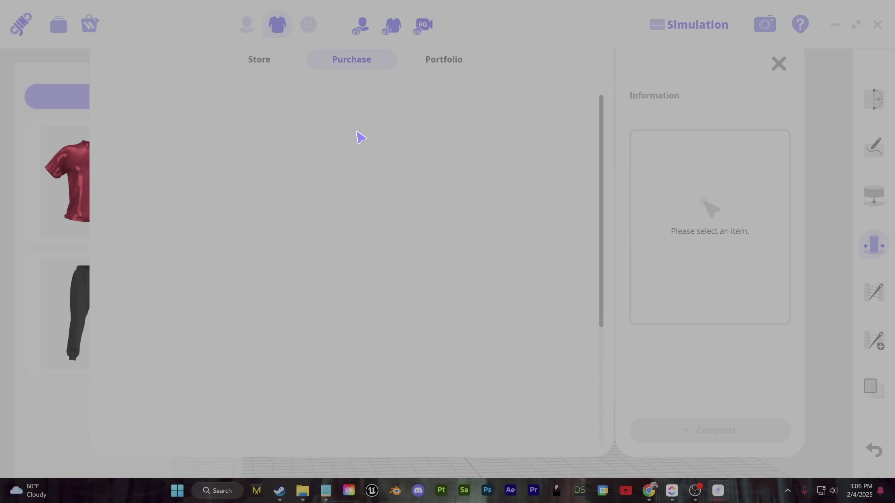
scroll(510, 300, "down", 10)
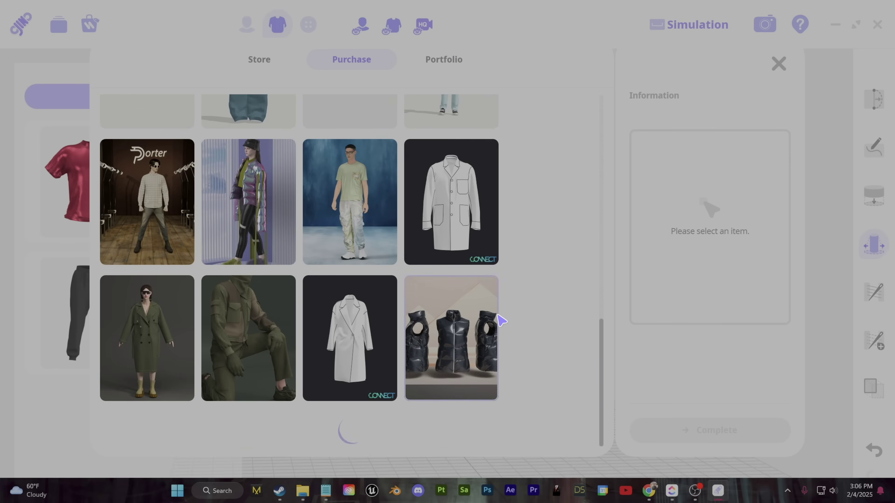
left_click(442, 257)
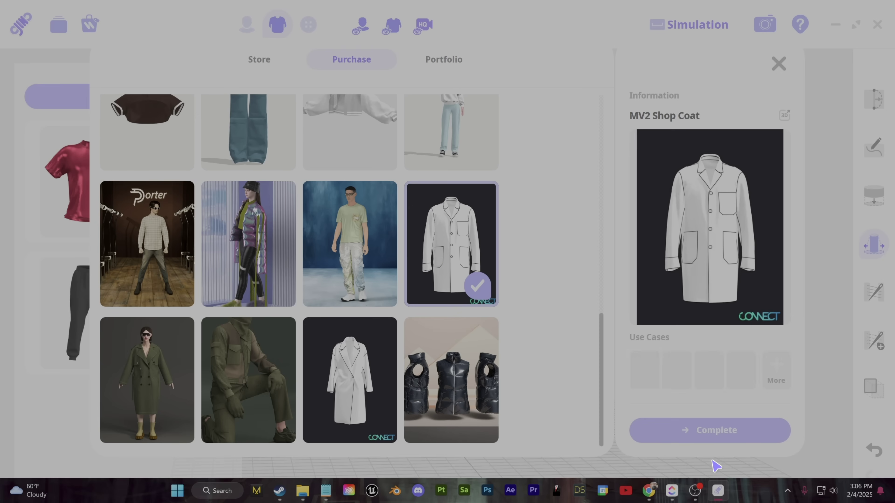
left_click(720, 440)
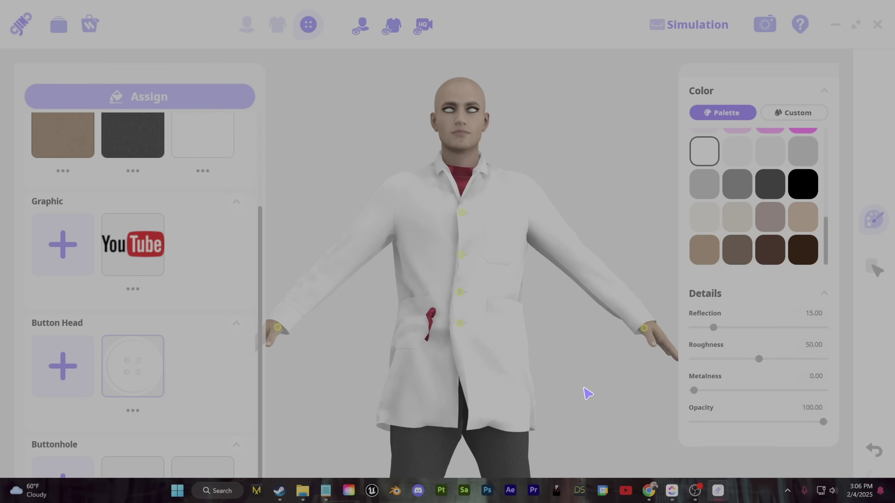
Delete the button heads from the white coat and simulate the garments
key("Delete")
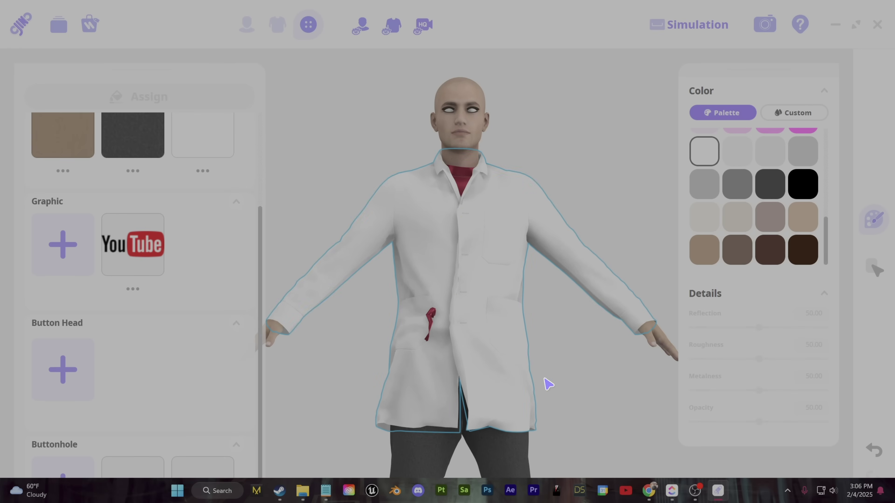
scroll(557, 377, "down", 3)
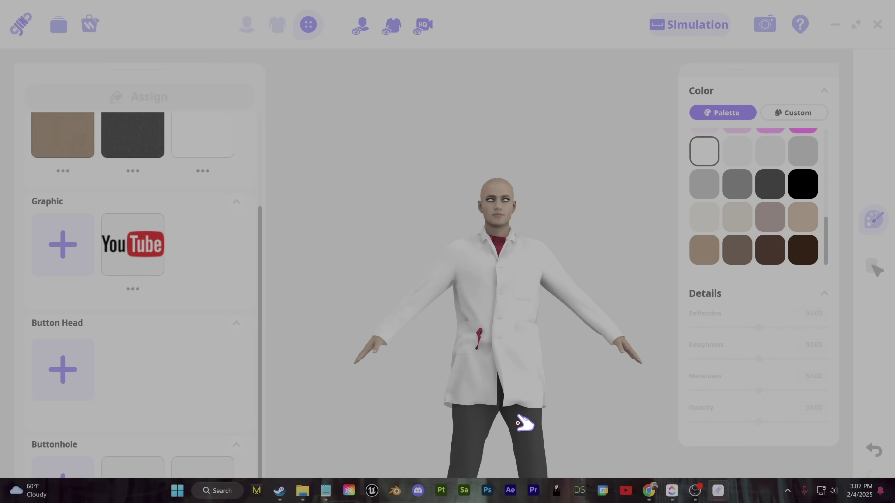
key("space")
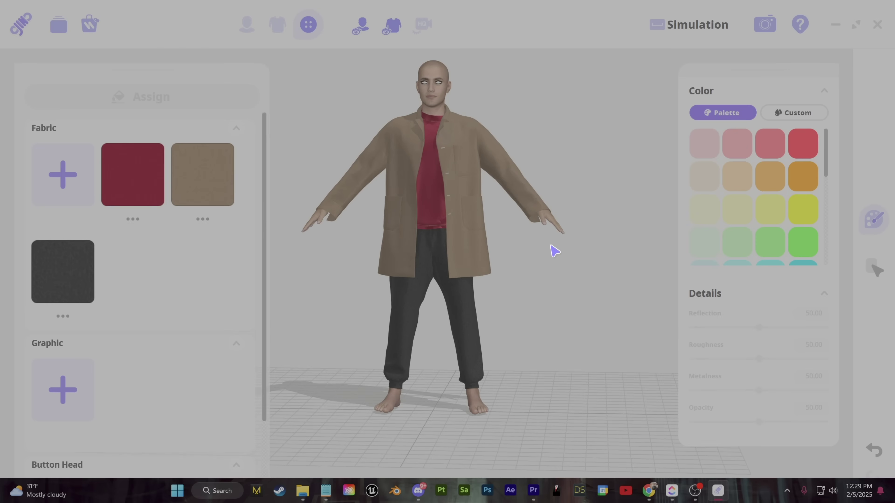
Import the graphic Logo_of_YouTube_(2015-2017).svg and assign it to the chest of the brown coat
scroll(105, 339, "down", 2)
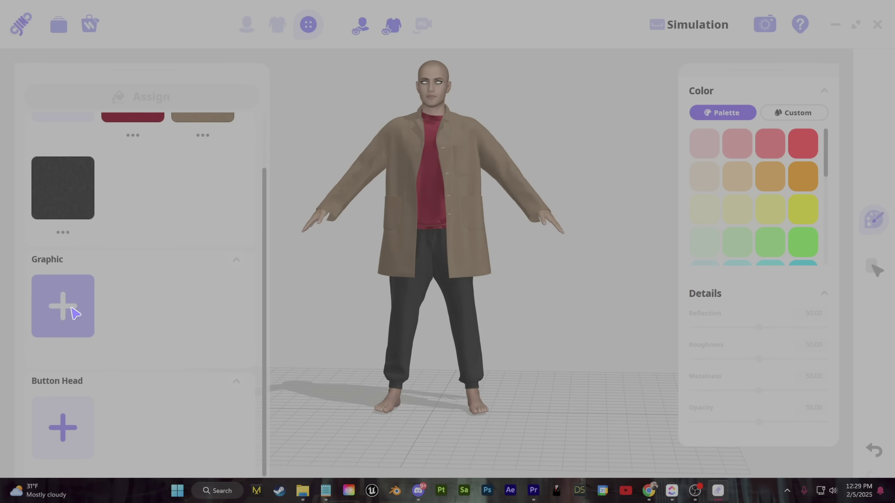
left_click(68, 304)
left_click(267, 316)
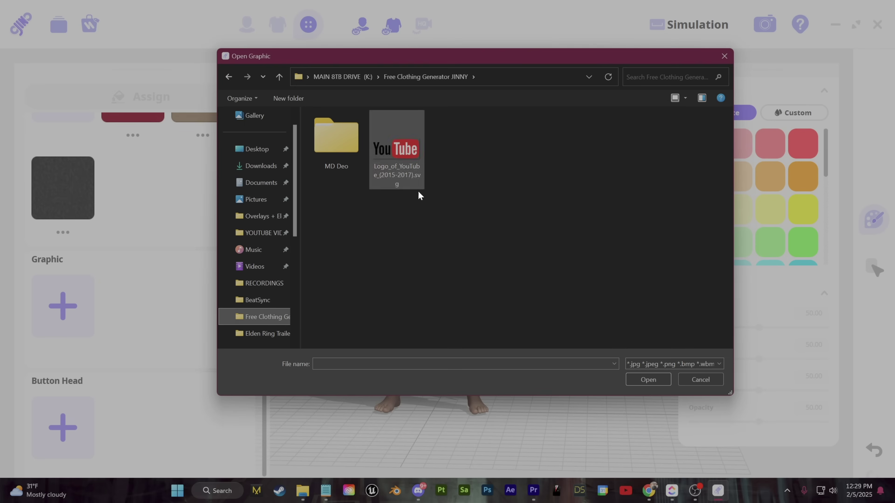
left_click(397, 157)
left_click(648, 380)
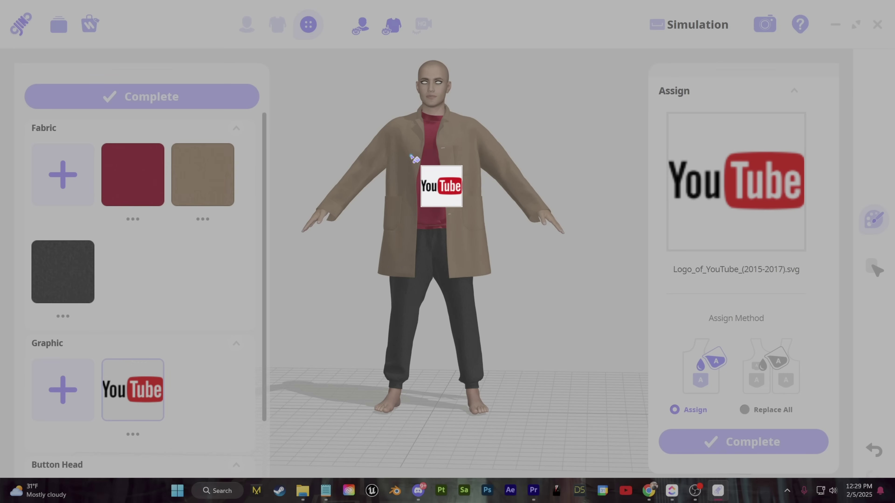
scroll(423, 151, "up", 5)
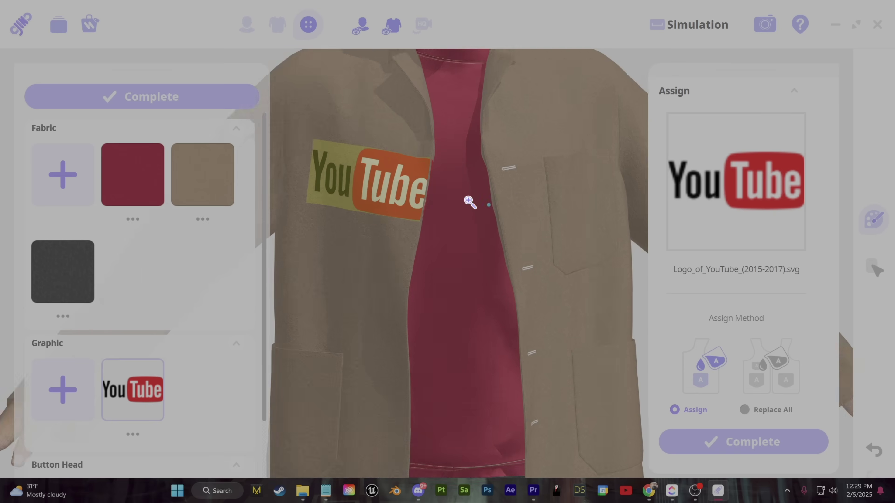
scroll(470, 202, "down", 3)
Select the YouTube graphic on the coat and scale it down to a small chest logo
left_click(873, 269)
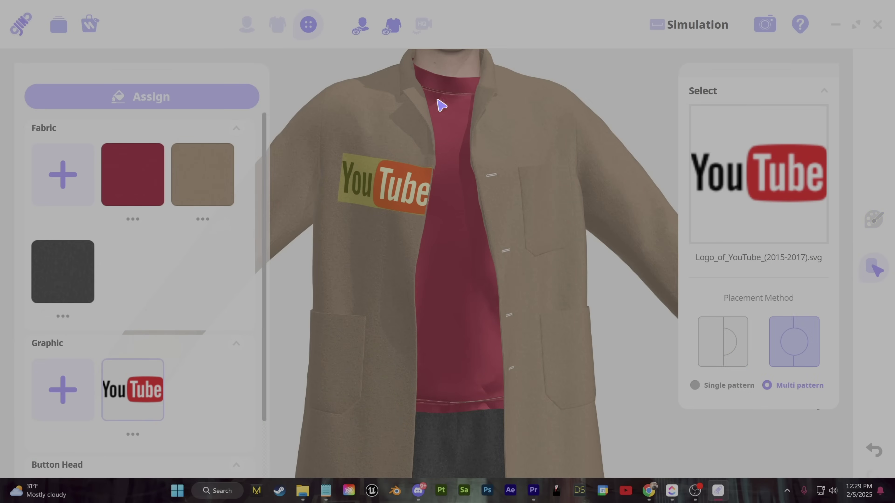
left_click(402, 185)
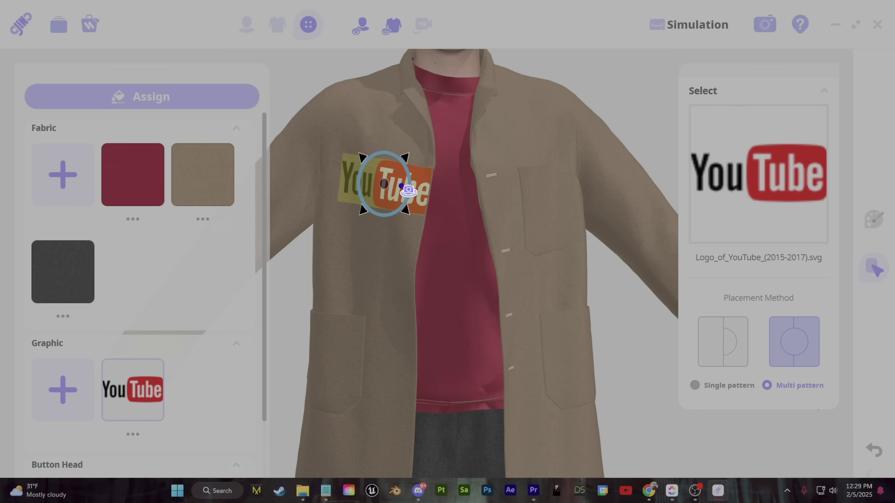
left_click(409, 211)
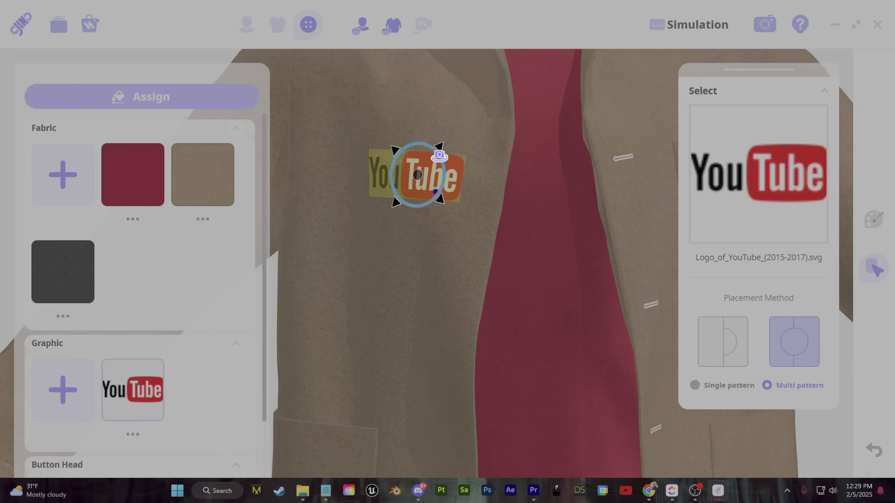
left_click(451, 214)
right_click_drag(536, 128, 551, 128)
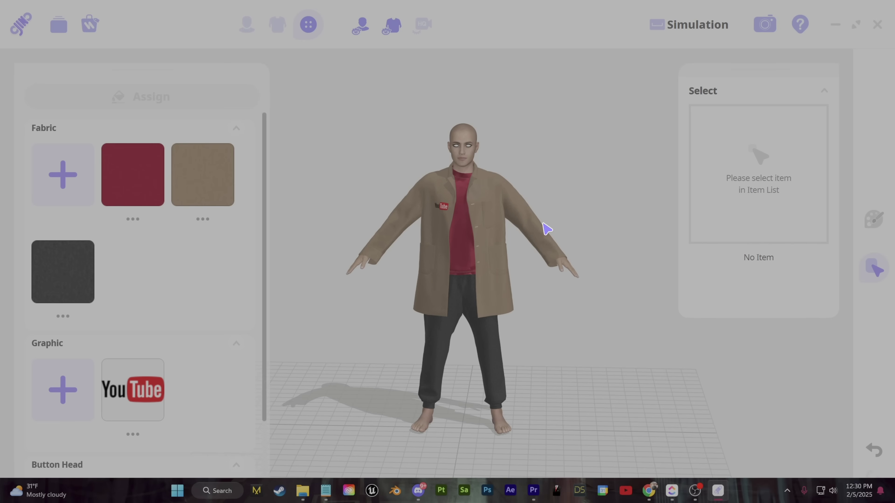
Inspect the finished outfit from all around the avatar and return to garment editing
right_click_drag(544, 224, 492, 252)
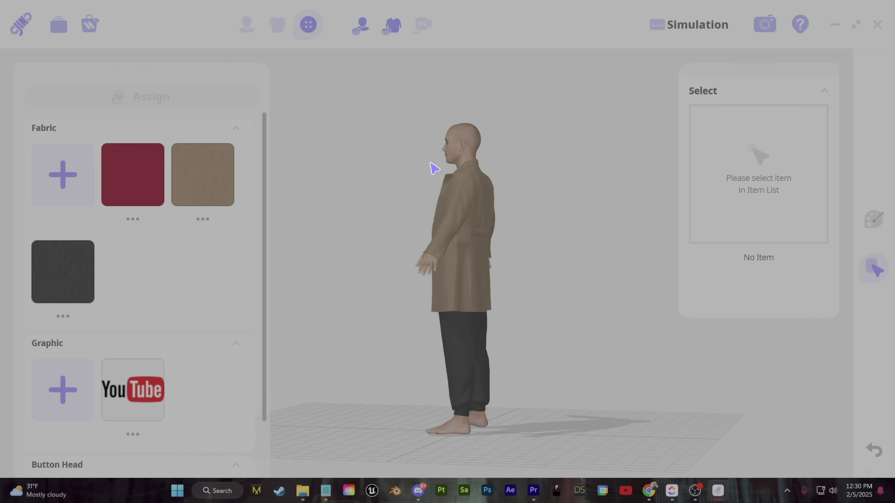
right_click_drag(434, 169, 430, 244)
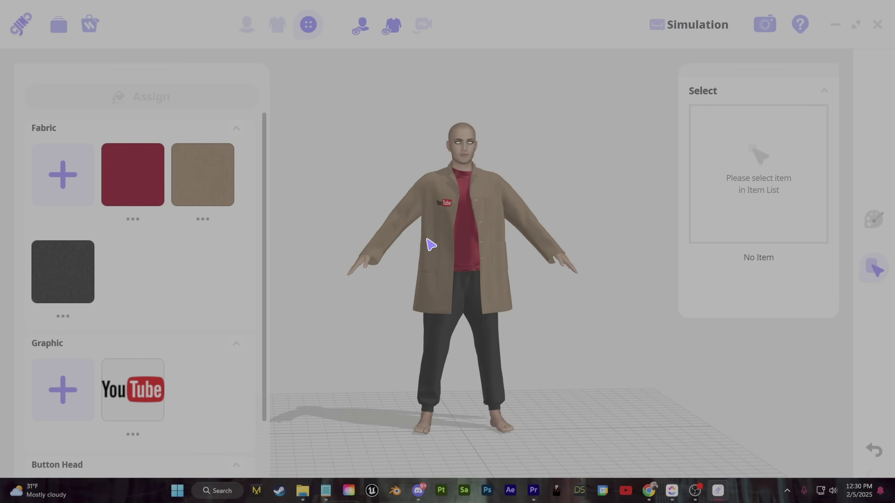
left_click(277, 25)
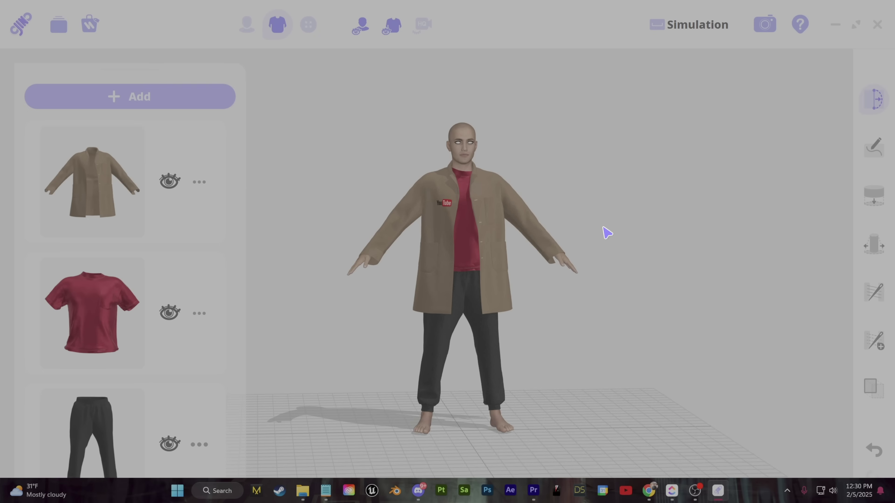
right_click_drag(604, 232, 448, 266)
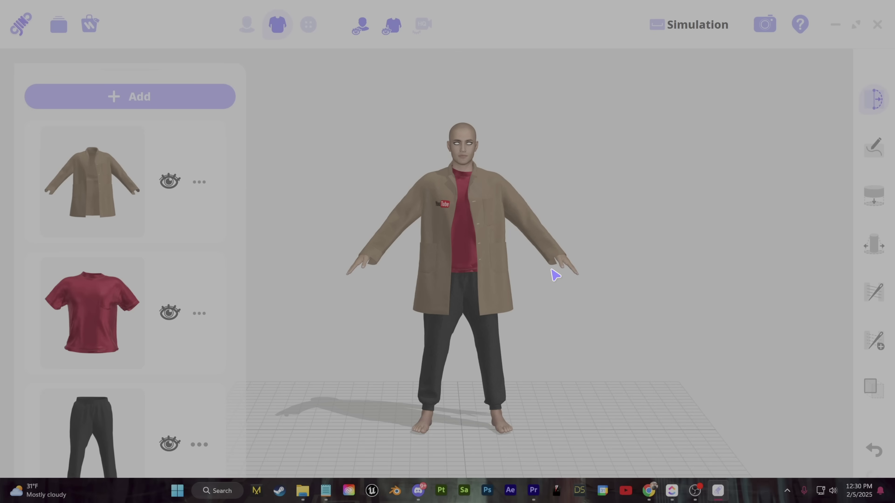
Save the outfit as a garment file and enter Studio Mode for the dressed avatar
left_click(58, 25)
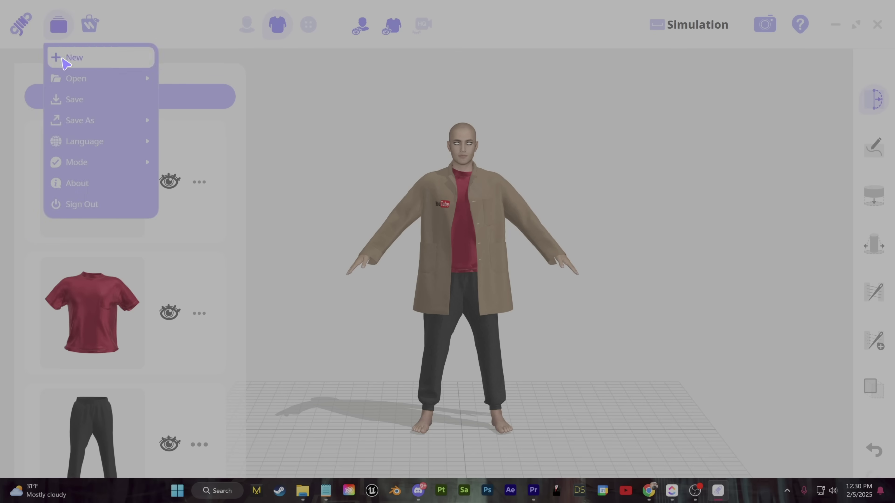
mouse_move(96, 130)
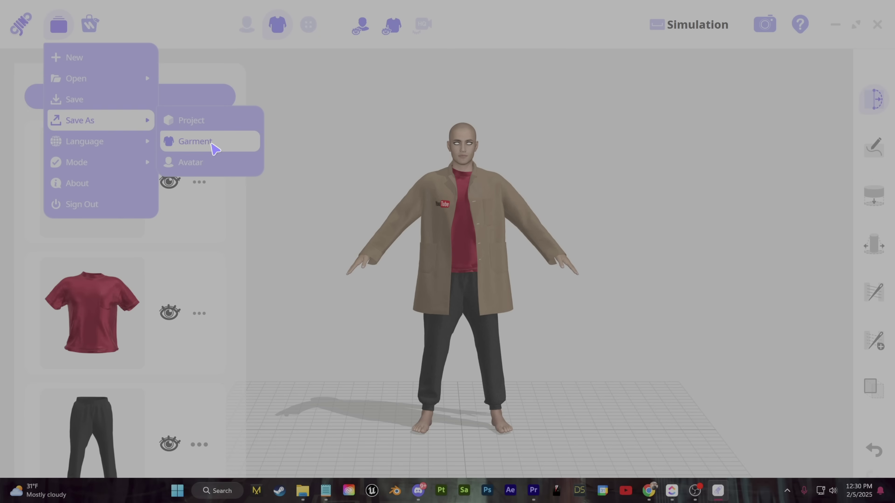
left_click(196, 142)
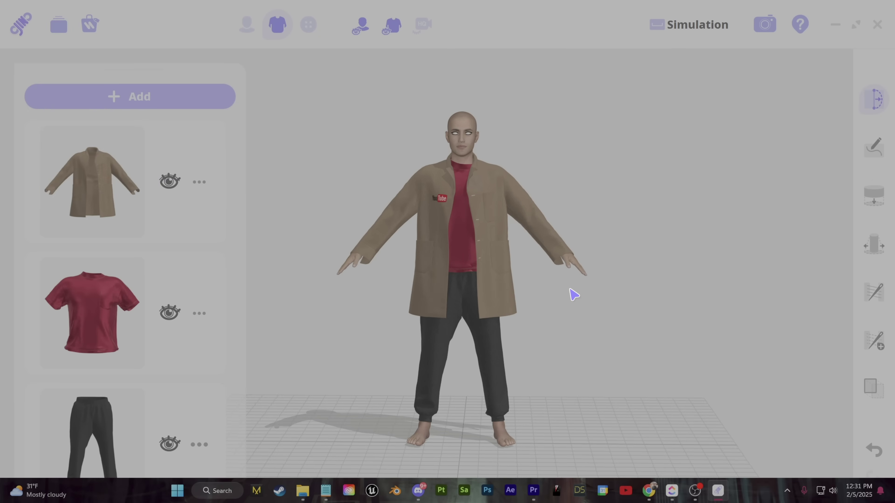
mouse_move(574, 294)
middle_mouse_down()
mouse_move(399, 287)
mouse_move(560, 289)
mouse_move(549, 294)
mouse_move(561, 298)
middle_mouse_up()
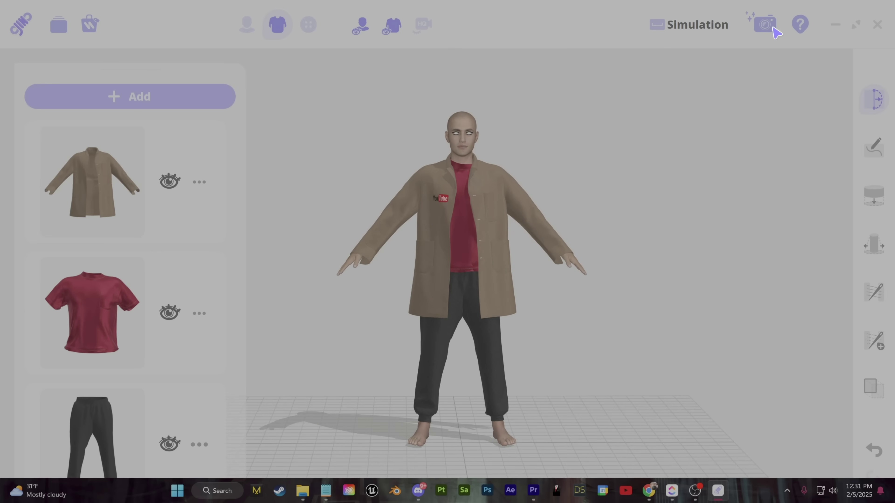
left_click(764, 26)
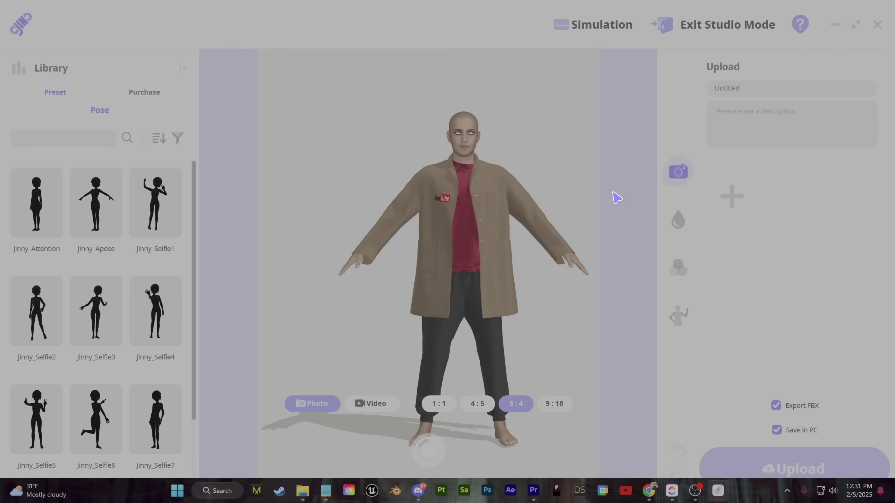
scroll(516, 175, "down", 2)
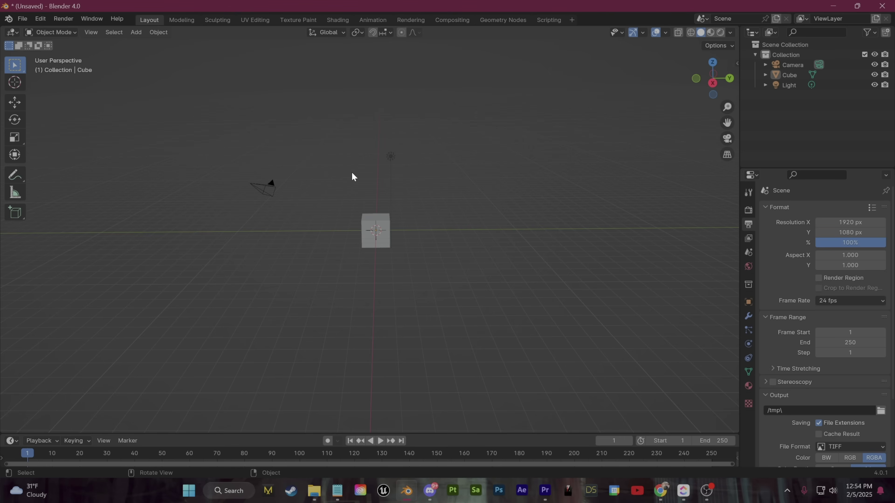
Switch to Blender, delete the default camera, cube and light, and check the files in the Free Clothing Generator JINNY folder
left_click_drag(196, 96, 485, 311)
key("Delete")
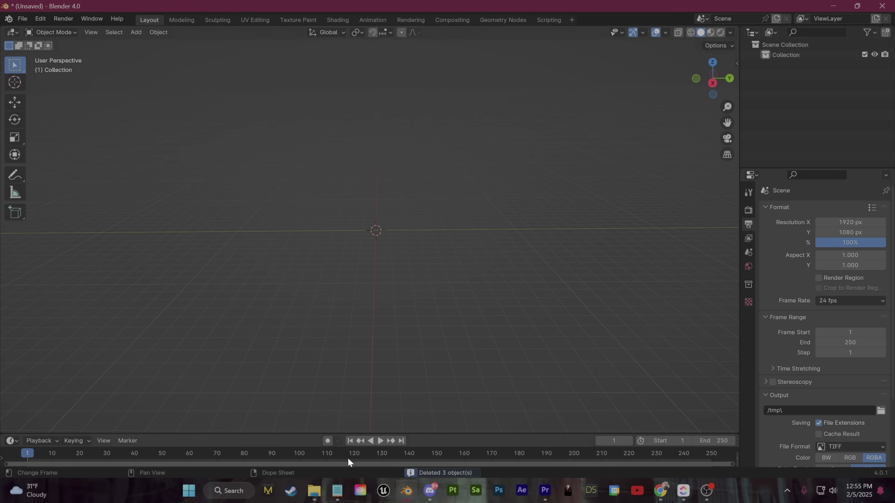
left_click(314, 492)
left_click_drag(894, 93, 560, 64)
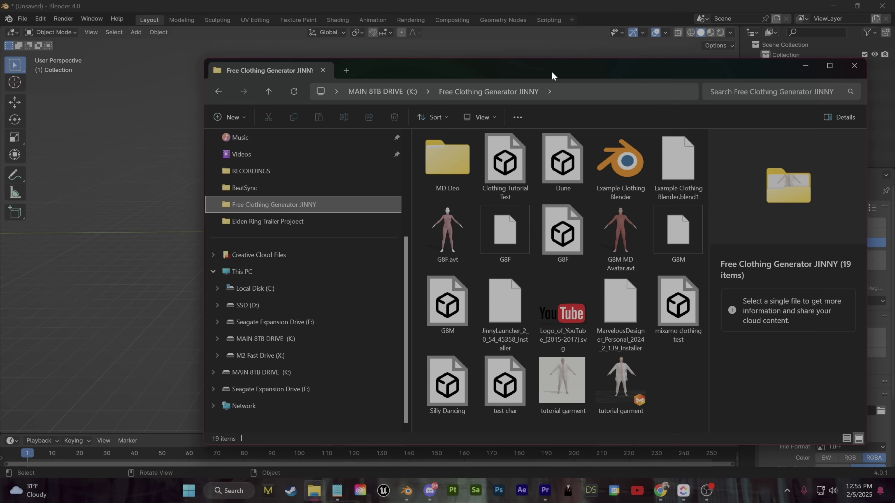
left_click_drag(553, 75, 476, 74)
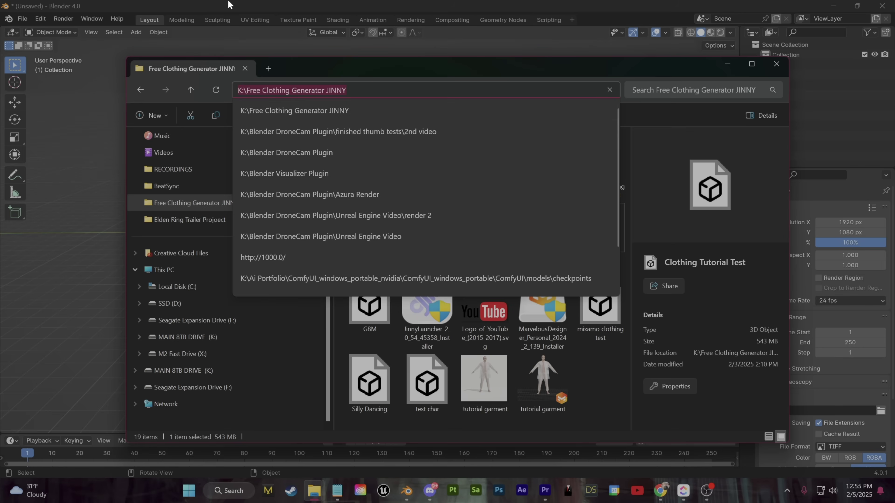
left_click(213, 9)
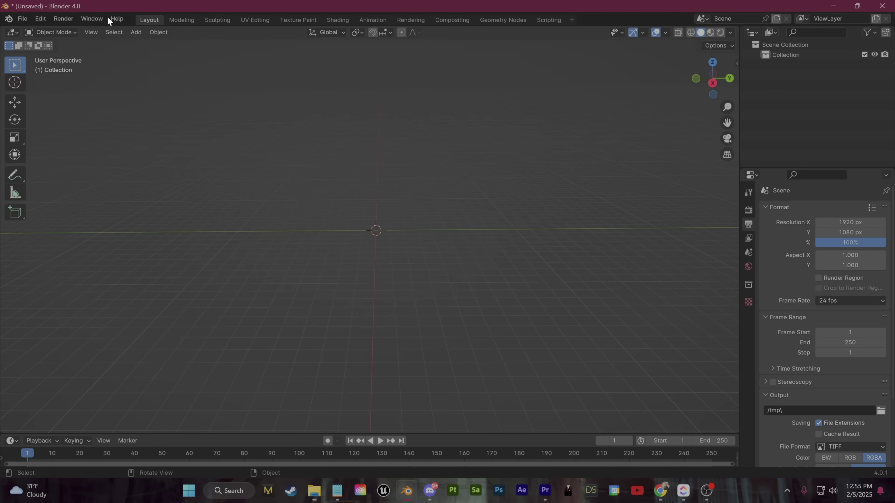
Import Clothing Tutorial Test.fbx at scale 10 and set the viewport to rendered shading
left_click(23, 18)
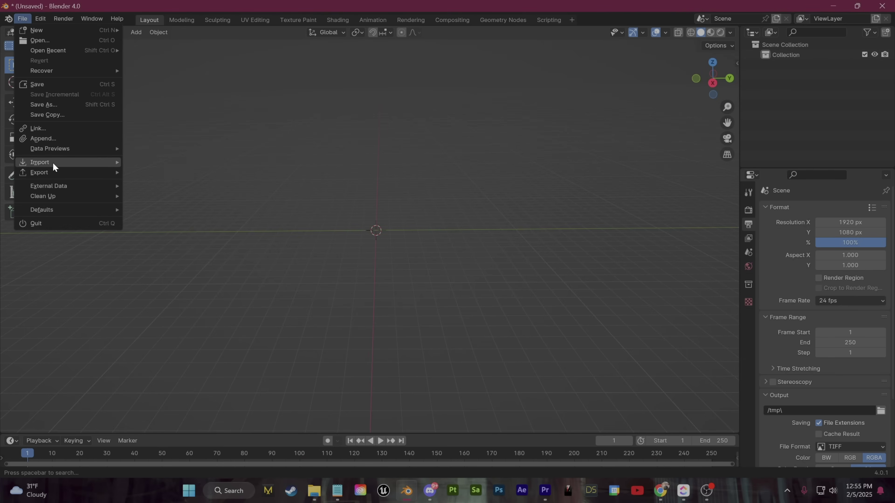
mouse_move(49, 163)
left_click(133, 285)
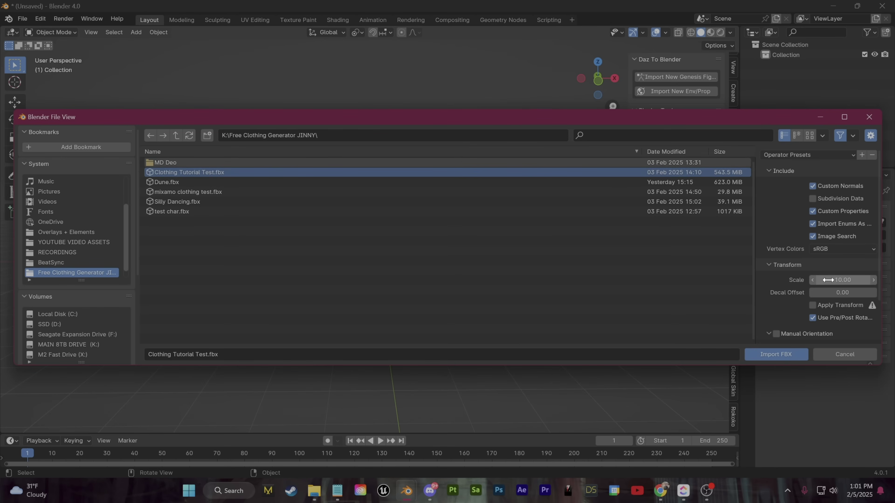
left_click(775, 355)
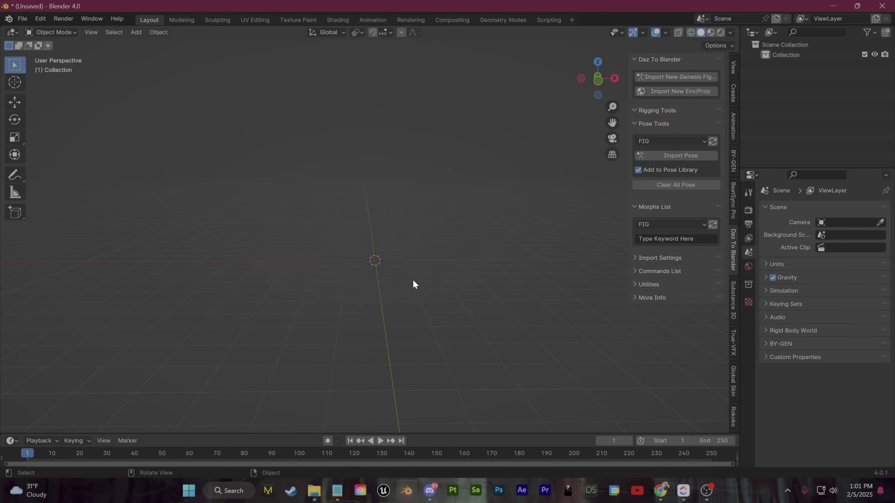
left_click(721, 33)
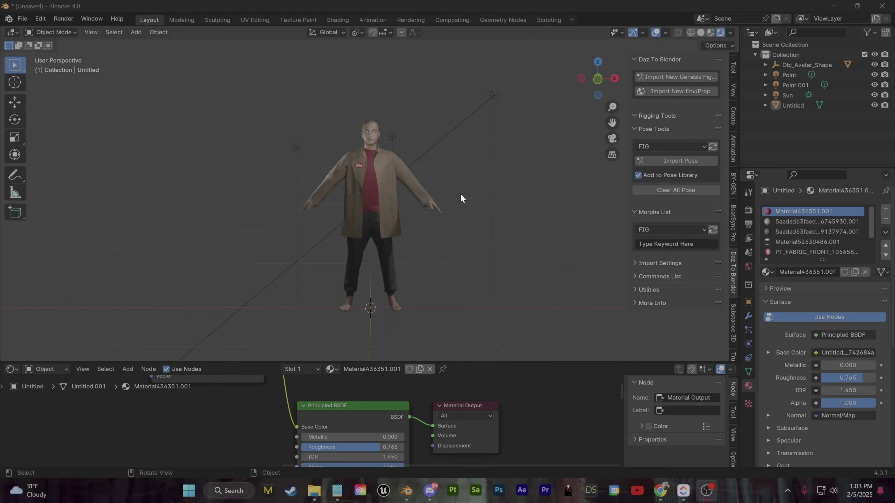
Examine the imported character's garment materials and node setup, the red shirt's fabric detail up close, and the outfit from several angles
scroll(447, 202, "up", 5)
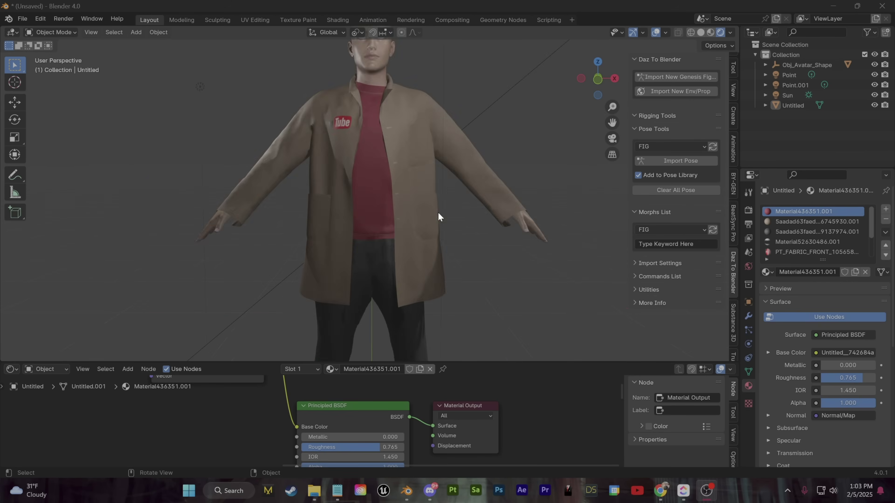
scroll(438, 211, "down", 4)
left_click(817, 243)
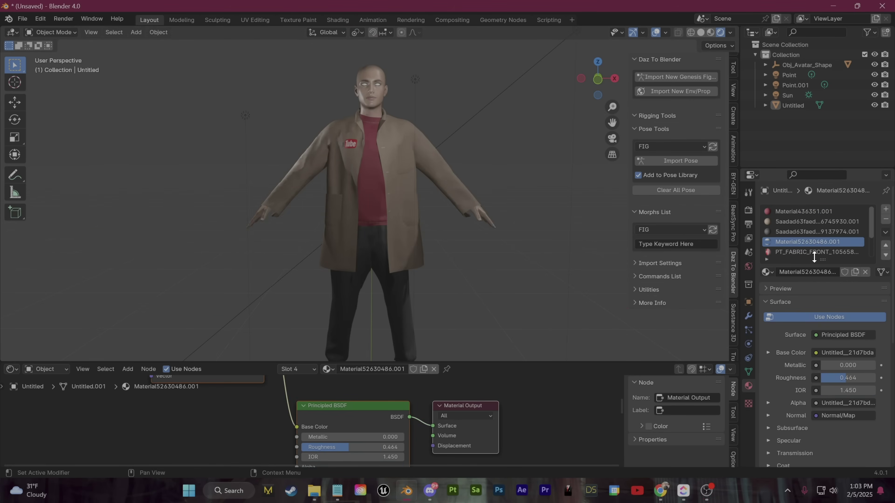
left_click(810, 211)
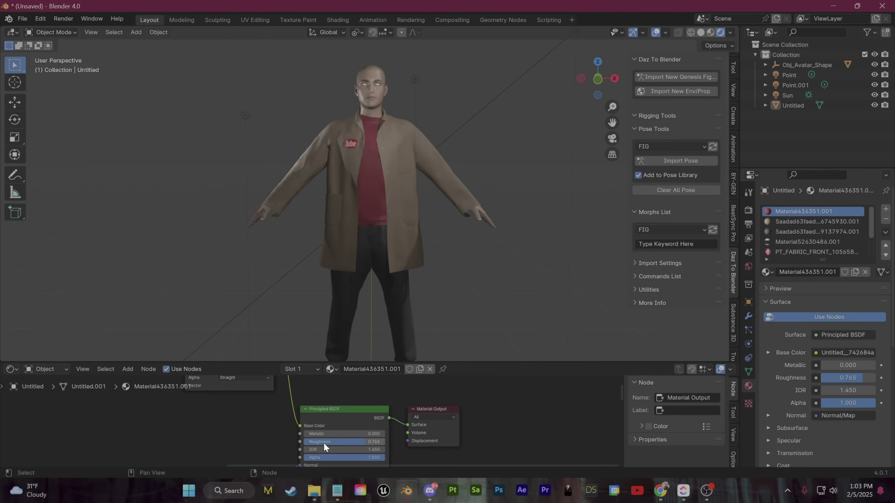
scroll(323, 443, "down", 6)
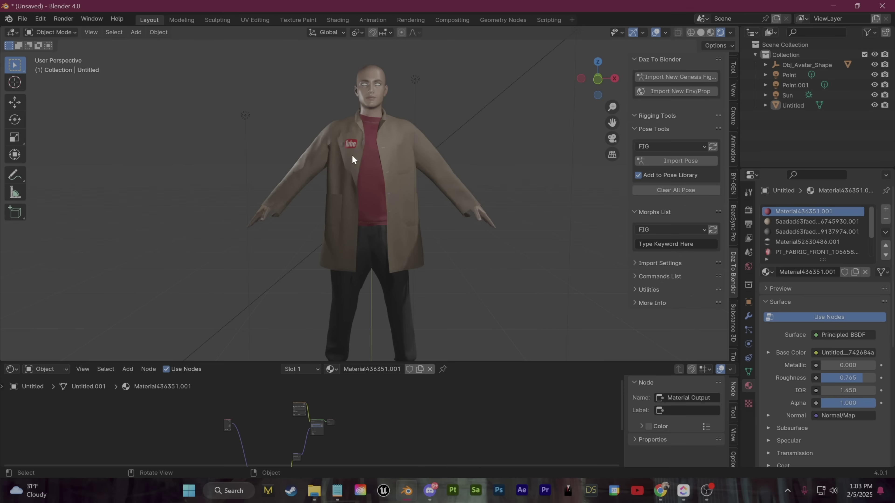
scroll(387, 176, "up", 10)
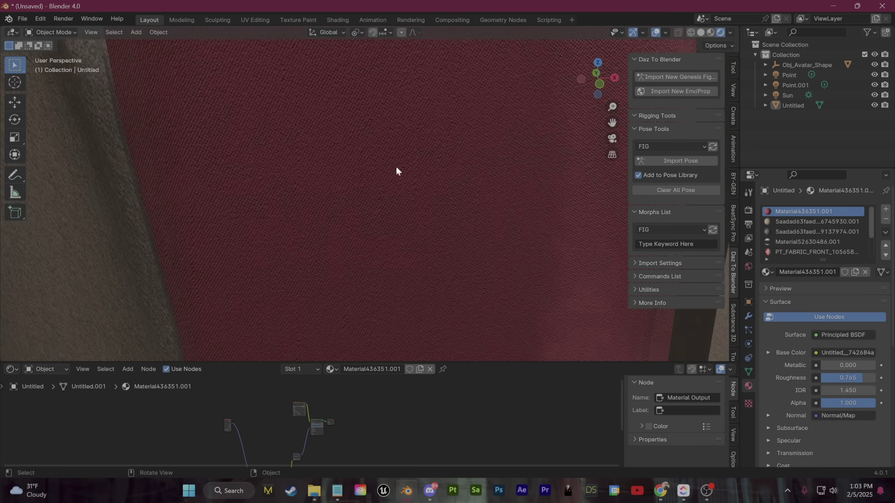
scroll(396, 167, "down", 10)
middle_click_drag(480, 210, 384, 202)
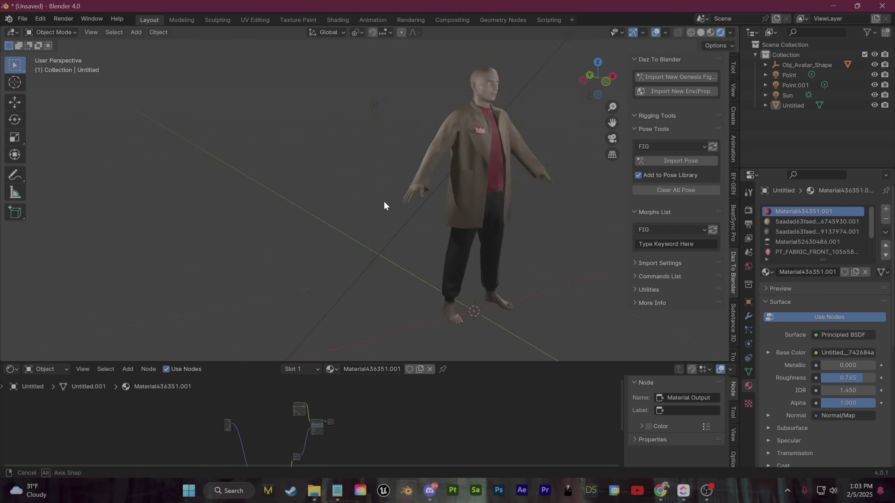
middle_click_drag(384, 206, 440, 214)
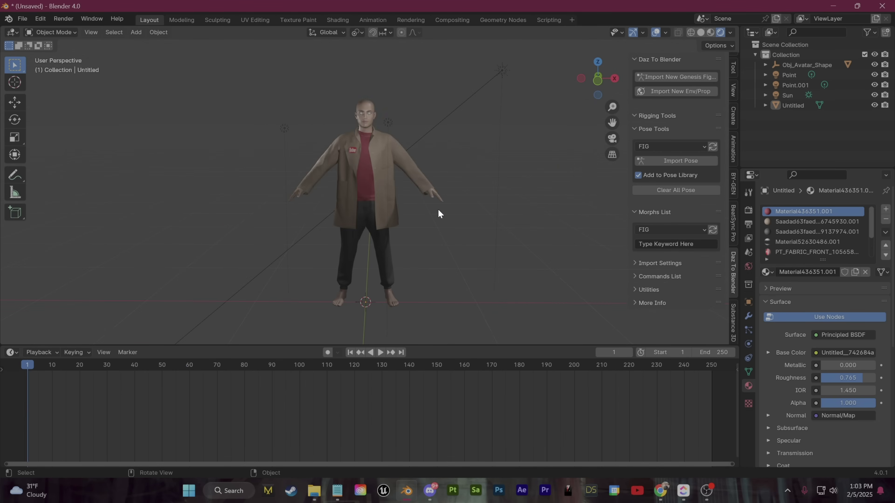
mouse_move(447, 226)
middle_mouse_down()
mouse_move(406, 232)
mouse_move(412, 225)
mouse_move(456, 237)
middle_mouse_up()
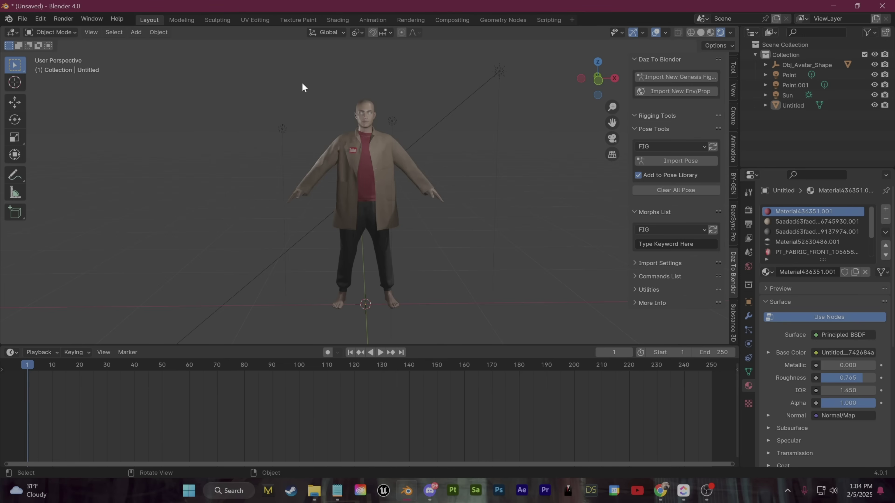
Select the avatar and clothing meshes and export only the selected objects as TUTORIAL FOR MIXAMO.fbx
left_click(378, 146)
left_click(460, 217)
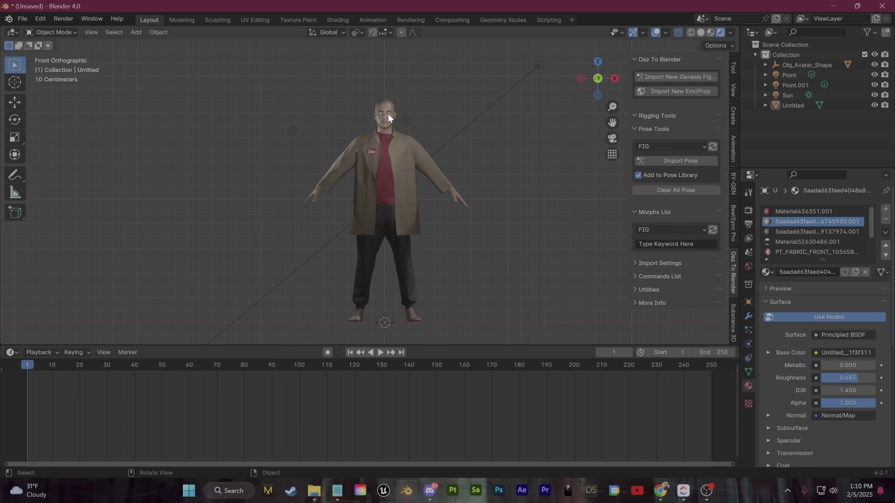
left_click(387, 106)
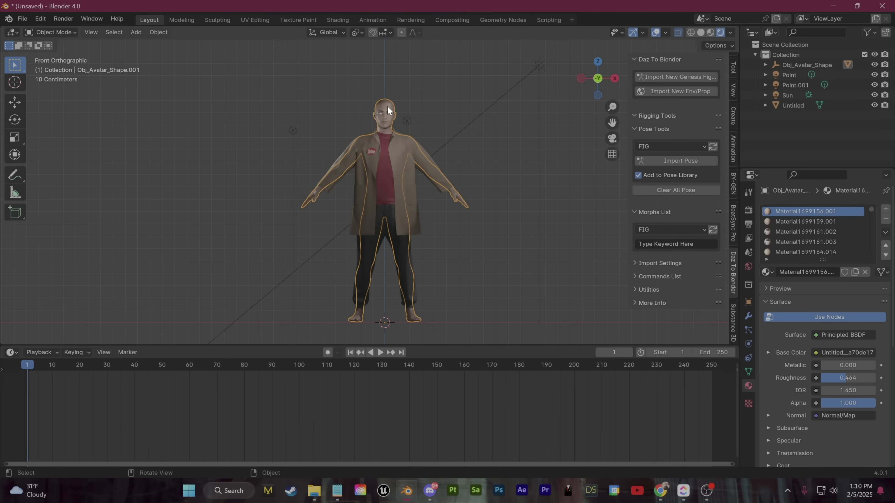
left_click(426, 154)
left_click(22, 18)
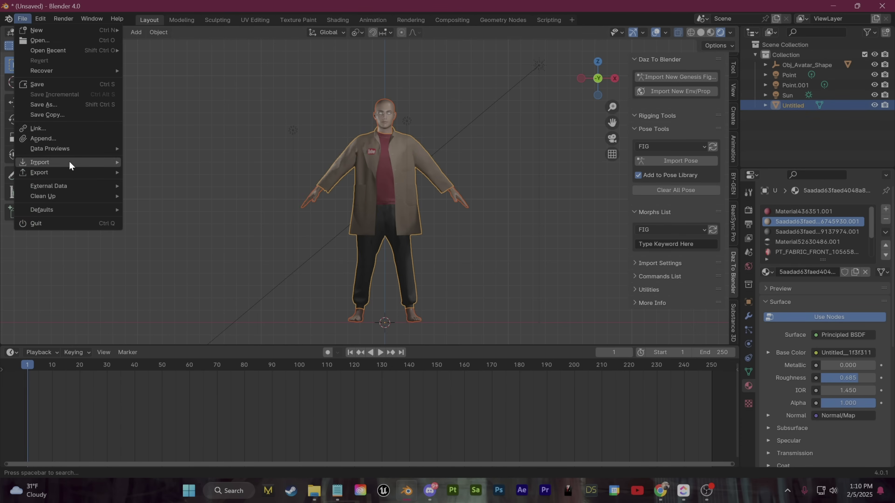
mouse_move(66, 173)
left_click(155, 265)
type("TUTORIAL FOR MIXAMO .fbx")
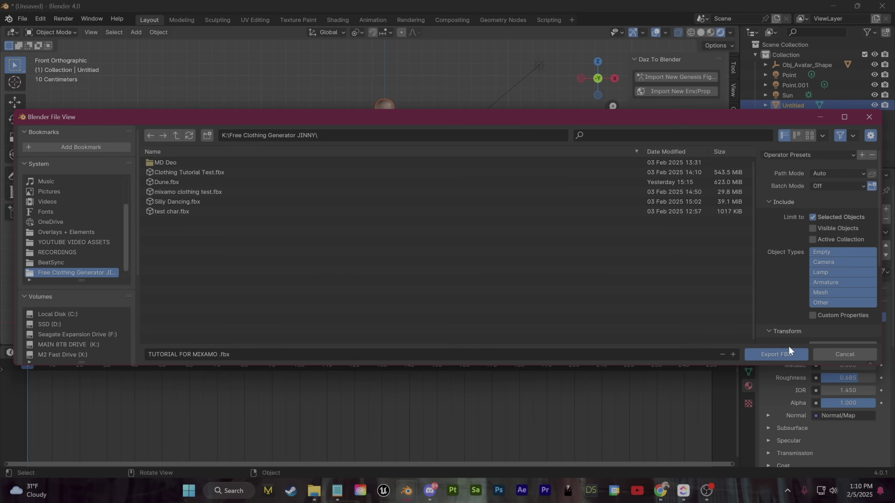
left_click(783, 353)
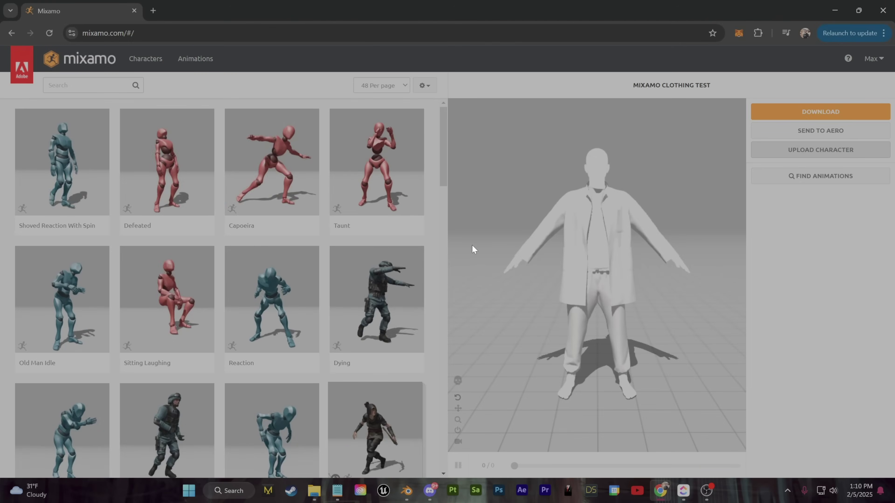
Switch to Mixamo, upload TUTORIAL FOR MIXAMO as a new character and proceed to marker placement
left_click(821, 151)
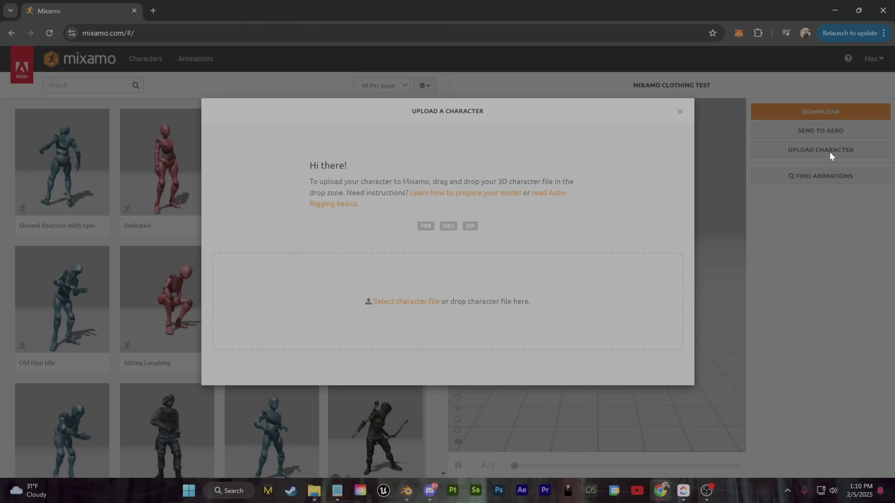
left_click(405, 300)
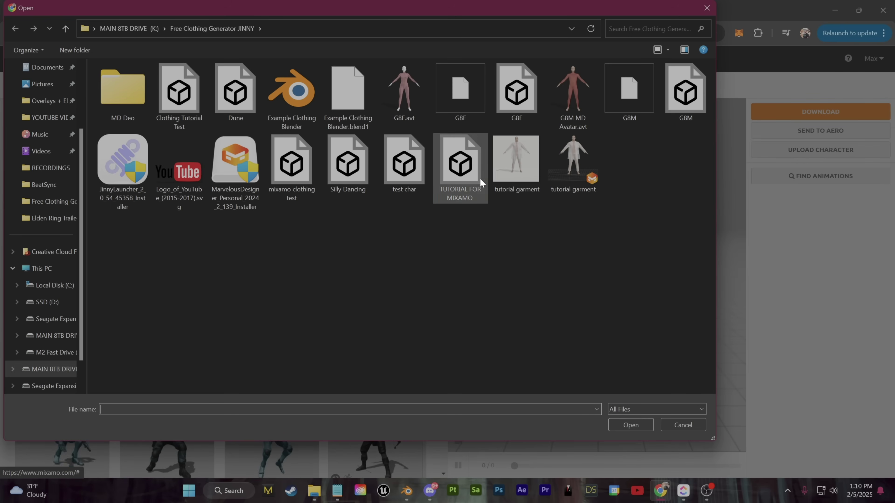
left_click(463, 184)
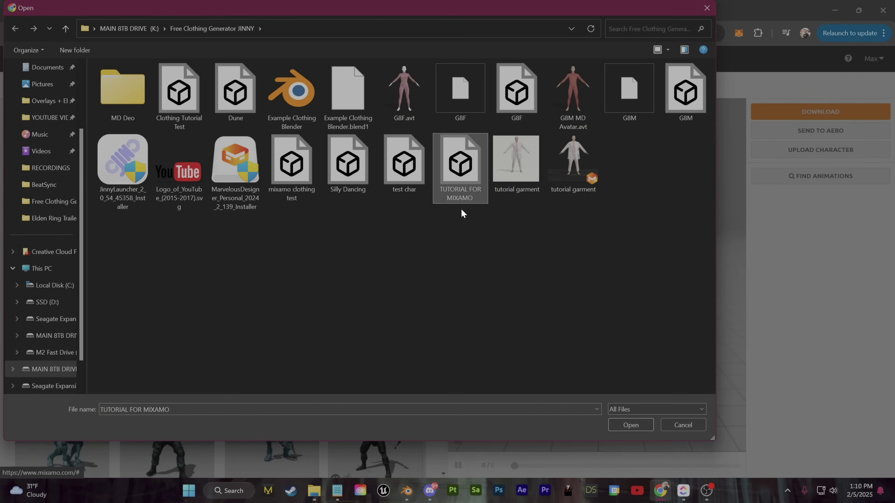
left_click(631, 425)
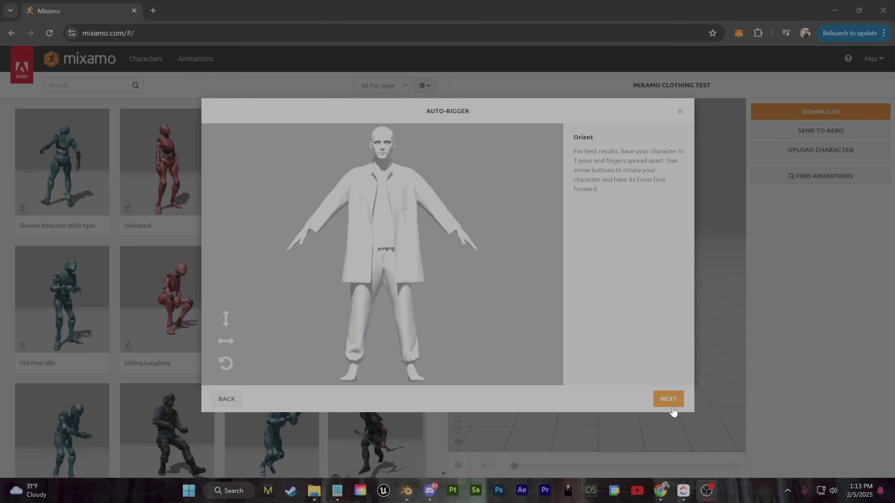
left_click(668, 399)
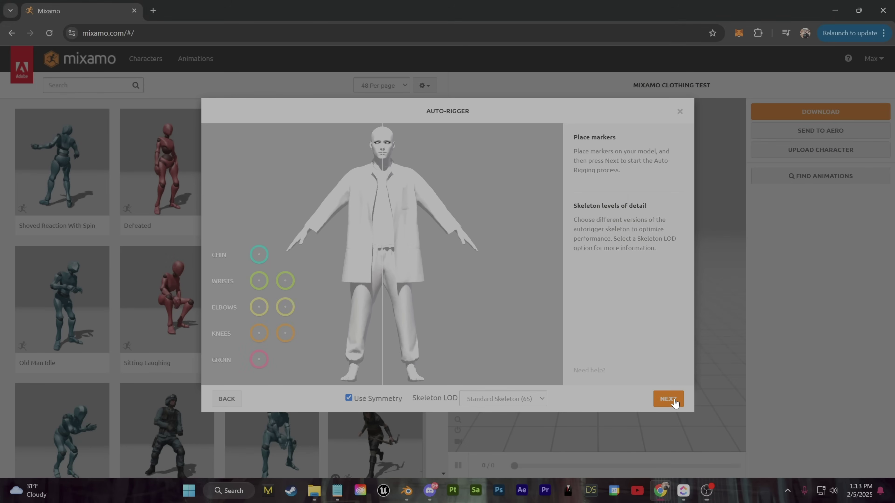
Place the auto-rigger markers on the character, including chin and wrists, then review the rigged result and accept it
left_click_drag(264, 255, 384, 161)
left_click_drag(260, 282, 308, 235)
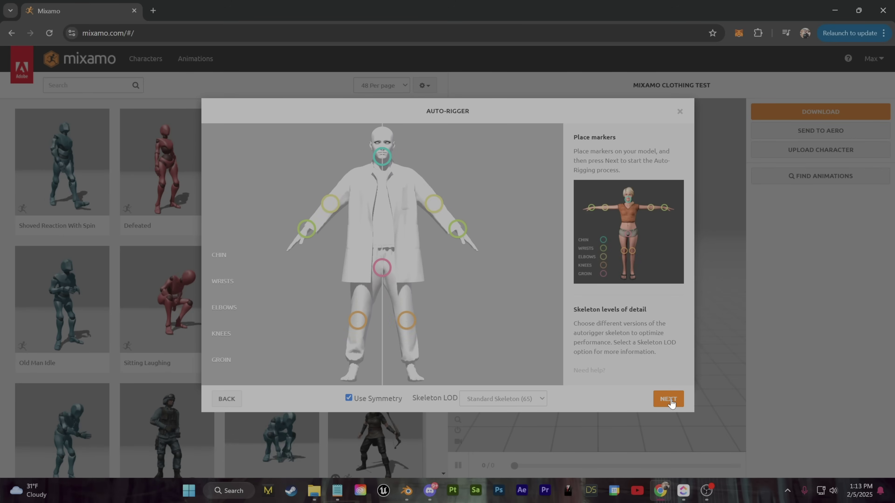
left_click(668, 398)
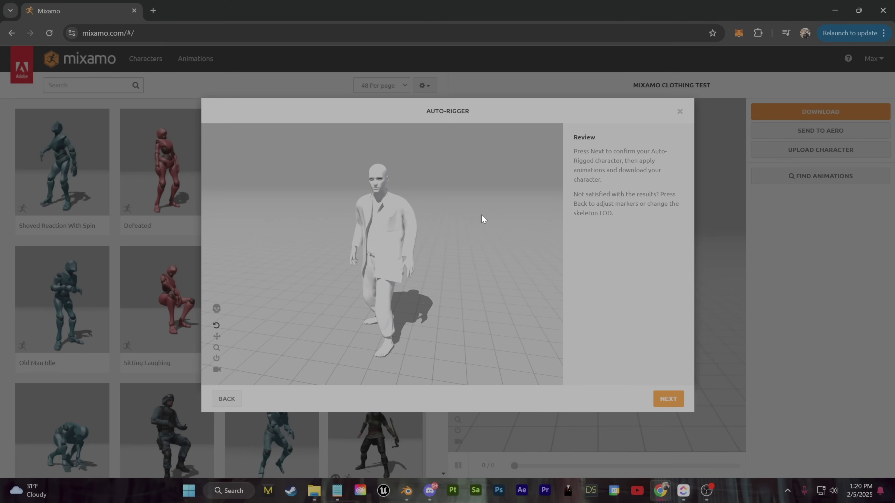
left_click_drag(464, 193, 399, 215)
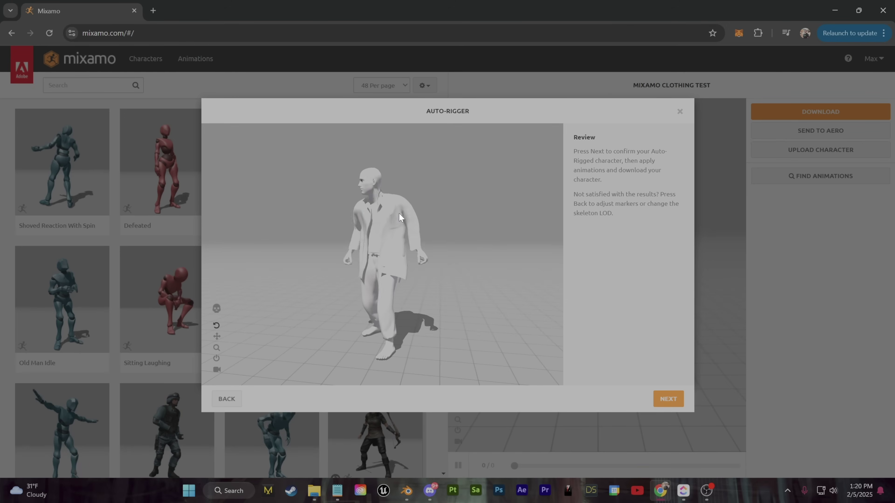
left_click(666, 401)
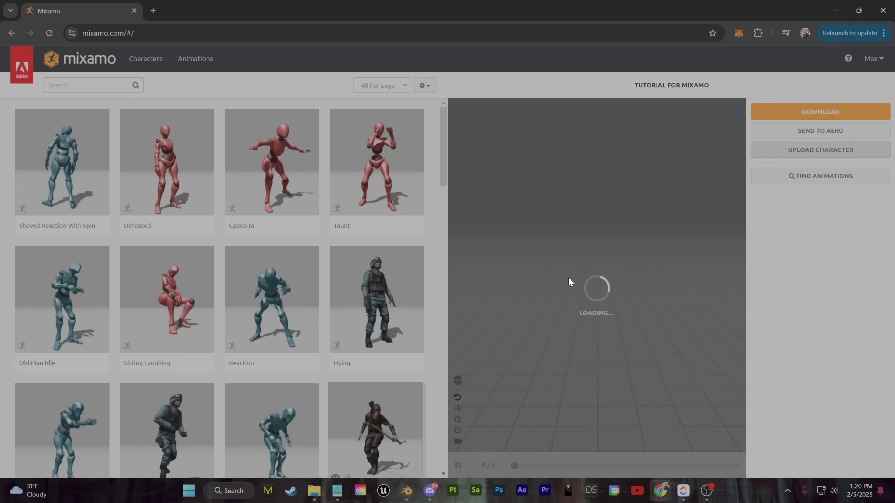
Apply the Breakdance 1990 animation from the library to the rigged character
scroll(326, 340, "down", 15)
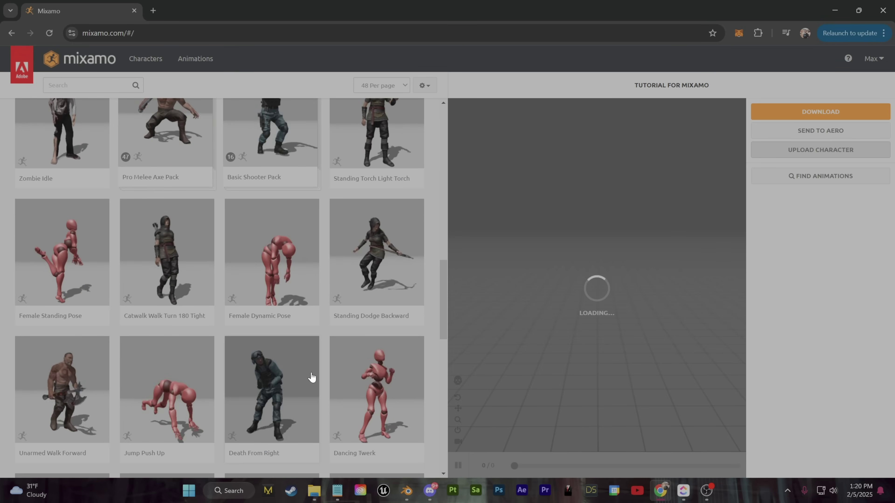
scroll(395, 360, "down", 10)
scroll(401, 360, "up", 8)
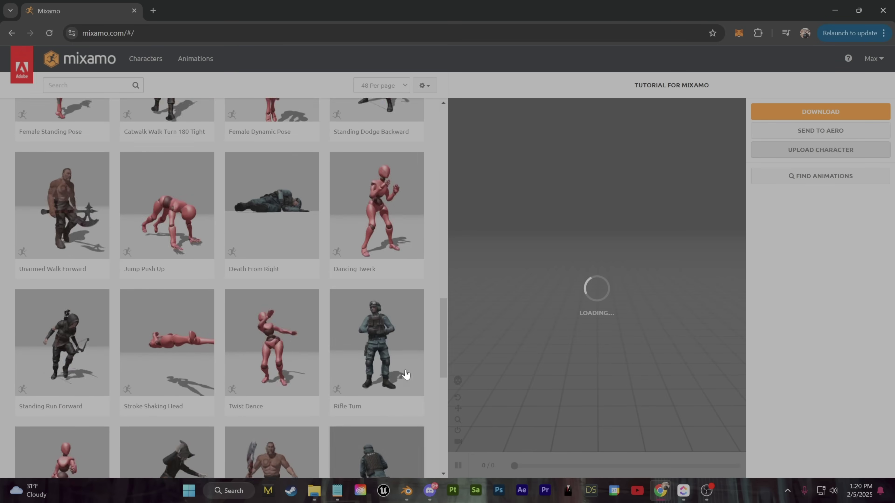
scroll(403, 360, "down", 6)
left_click(400, 329)
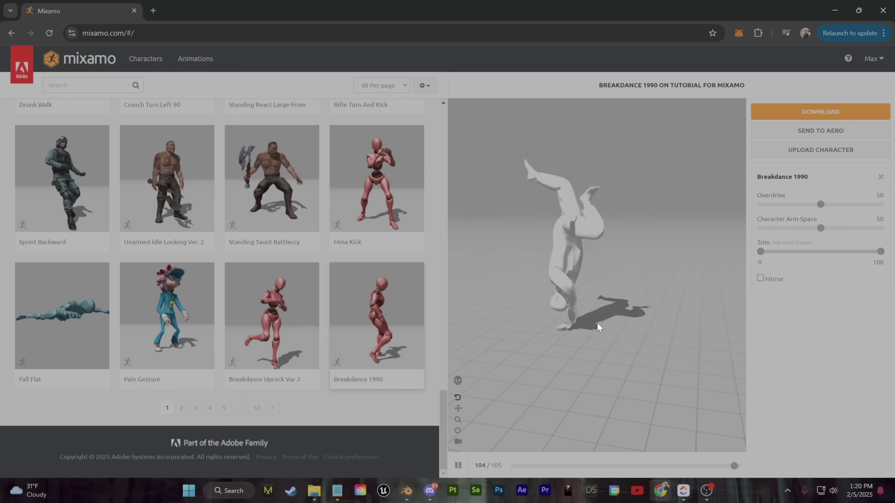
Apply the Female Dynamic Pose from the animation library to the rigged character
scroll(390, 294, "up", 1)
scroll(390, 296, "up", 13)
scroll(151, 344, "up", 1)
left_click(272, 343)
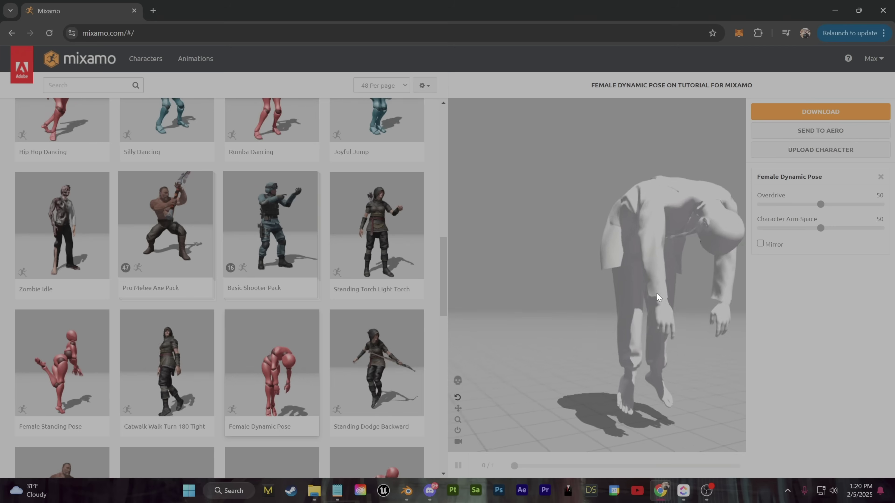
Review the posed character from other angles, and start the download of the character with the Idle animation
left_click_drag(655, 297, 578, 272)
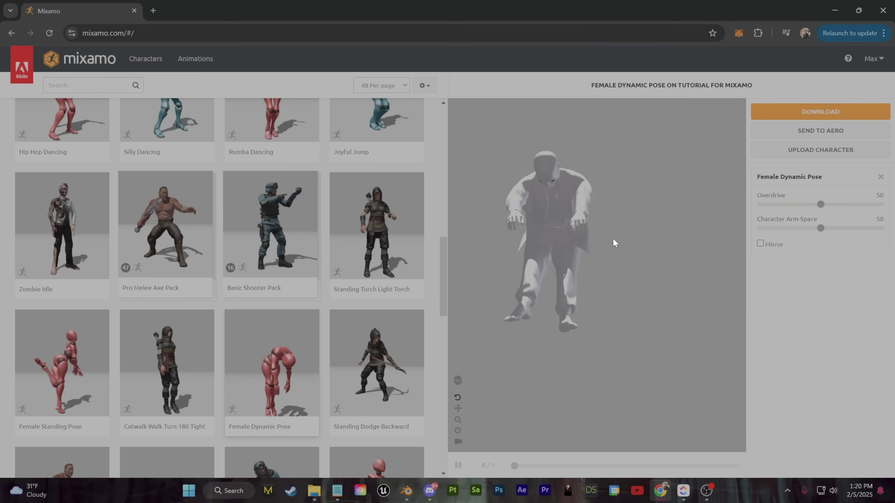
scroll(320, 316, "up", 3)
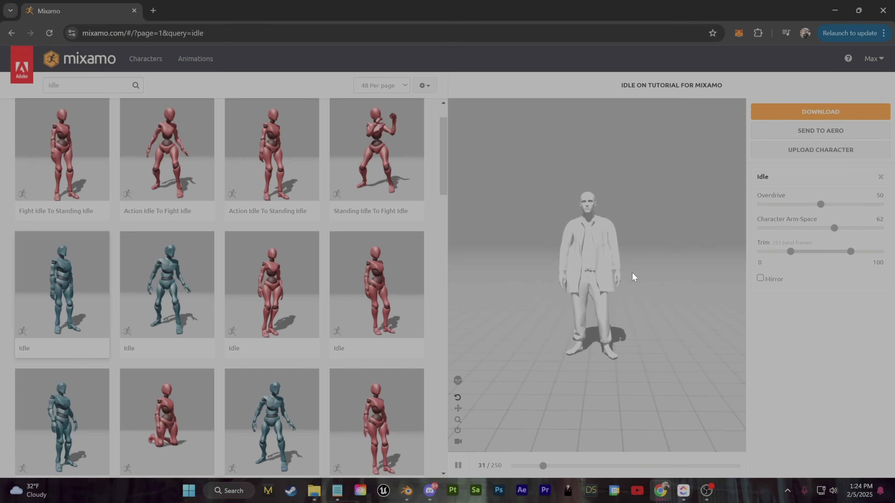
left_click(858, 121)
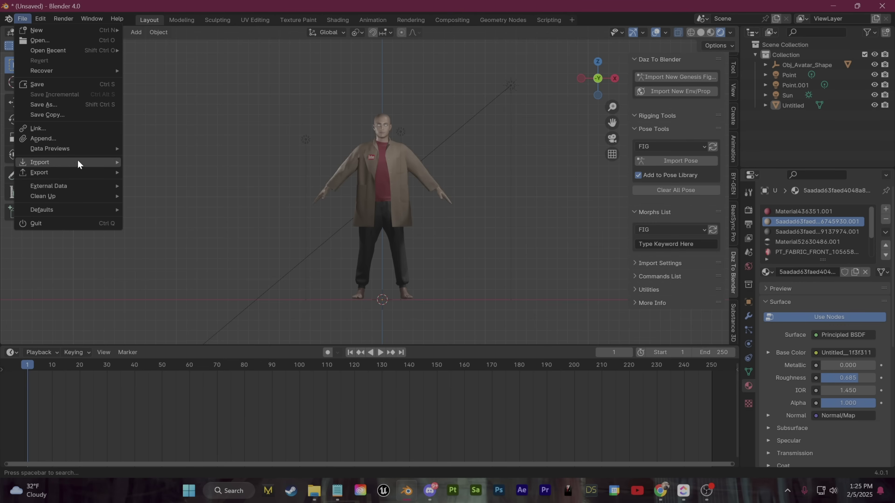
Switch to Blender and import Idle.fbx from the Free Clothing Generator JINNY folder as FBX
mouse_move(61, 162)
left_click(161, 263)
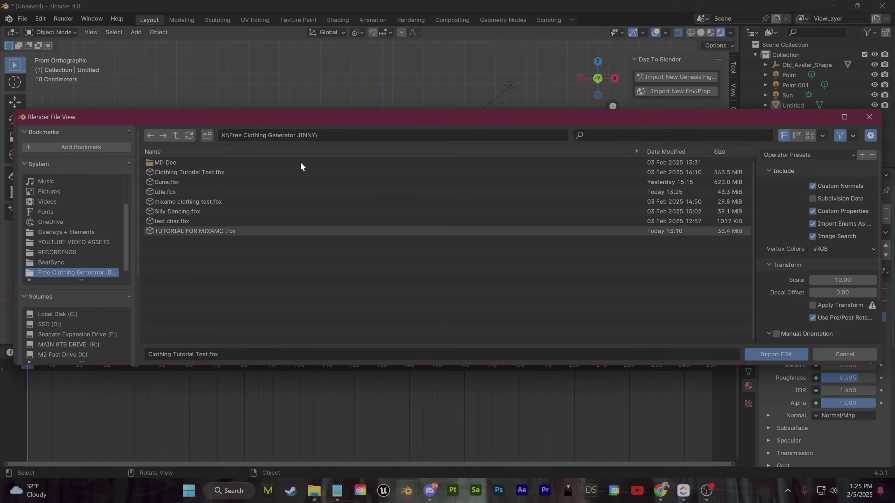
left_click(178, 193)
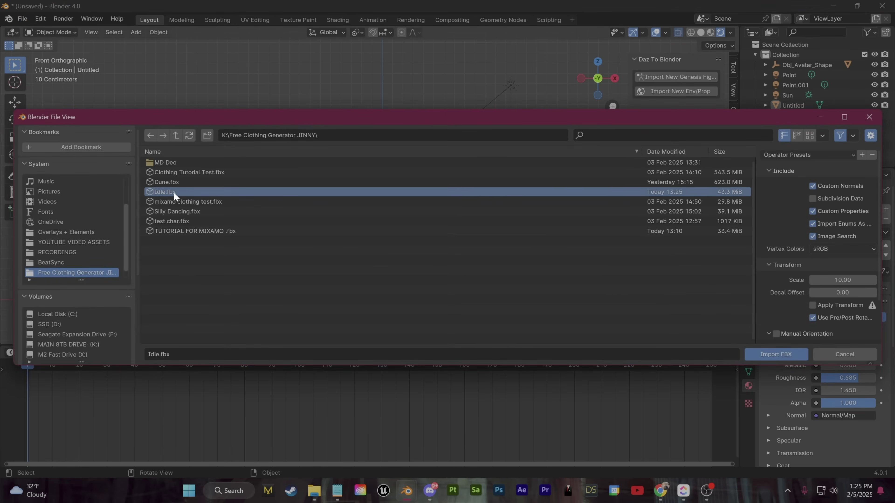
double_click(159, 195)
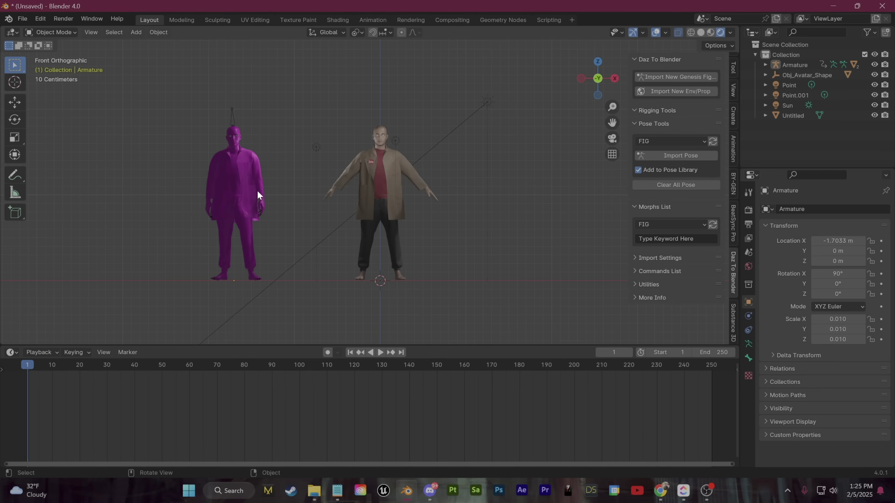
Link the materials of the original textured clothing to the imported Idle character's clothing mesh
left_click(255, 200)
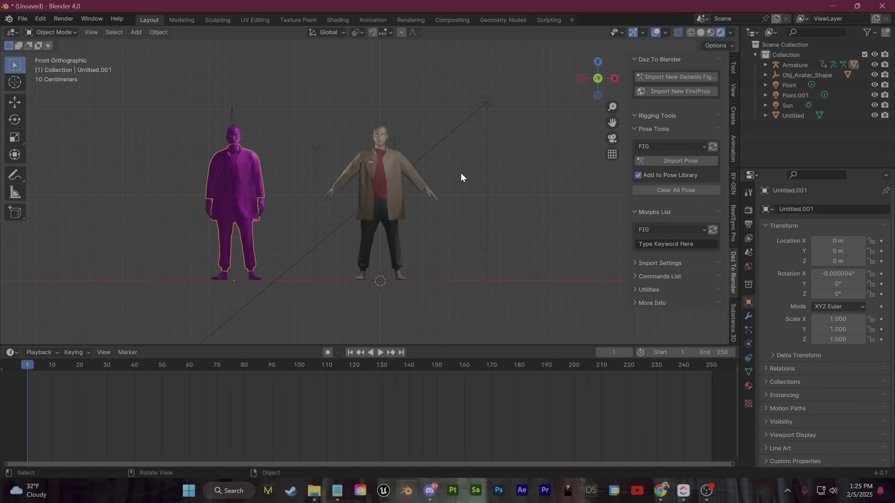
left_click(388, 175, "shift")
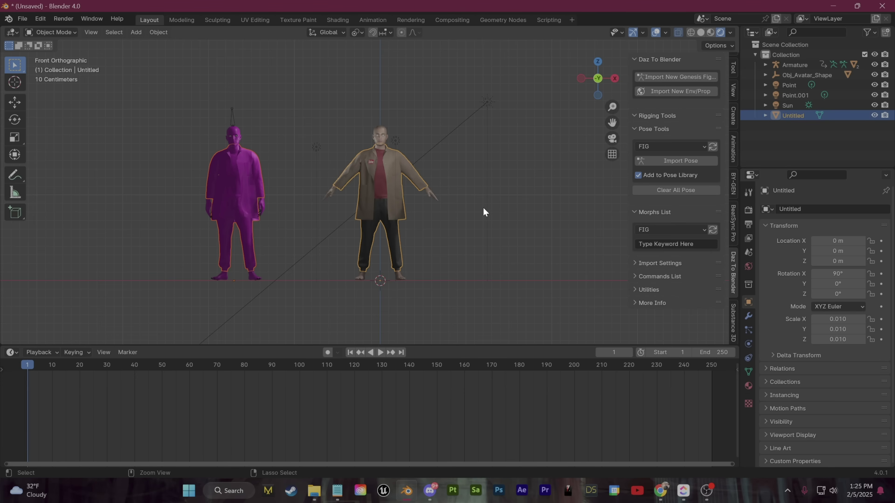
key("ctrl+l")
mouse_move(462, 204)
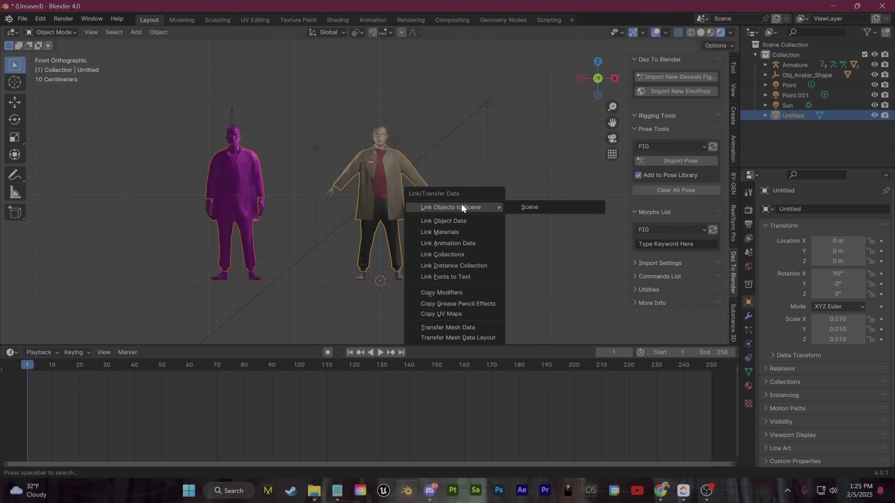
left_click(449, 233)
Link the materials of the original avatar body to the imported Idle character's body mesh
left_click(236, 140)
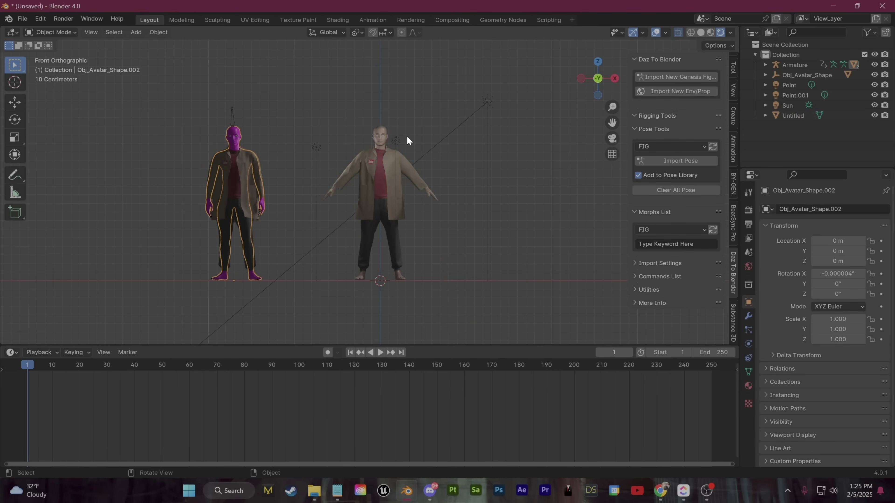
left_click(380, 134, "shift")
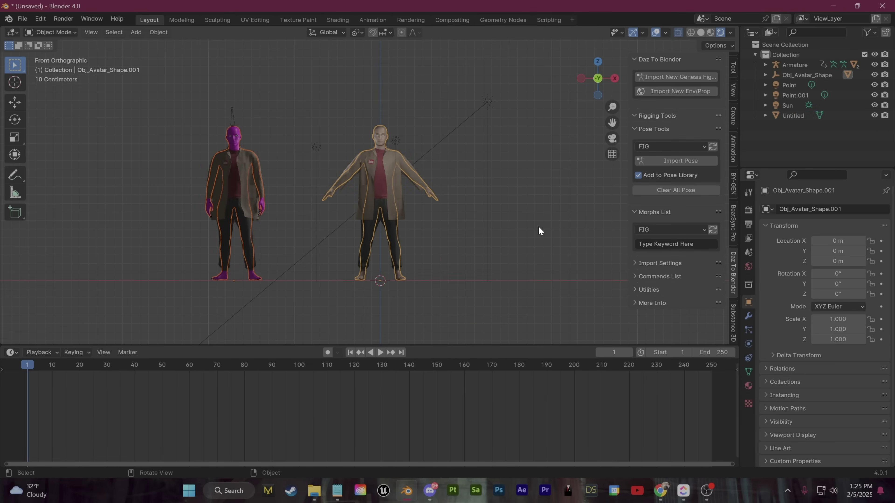
key("ctrl+l")
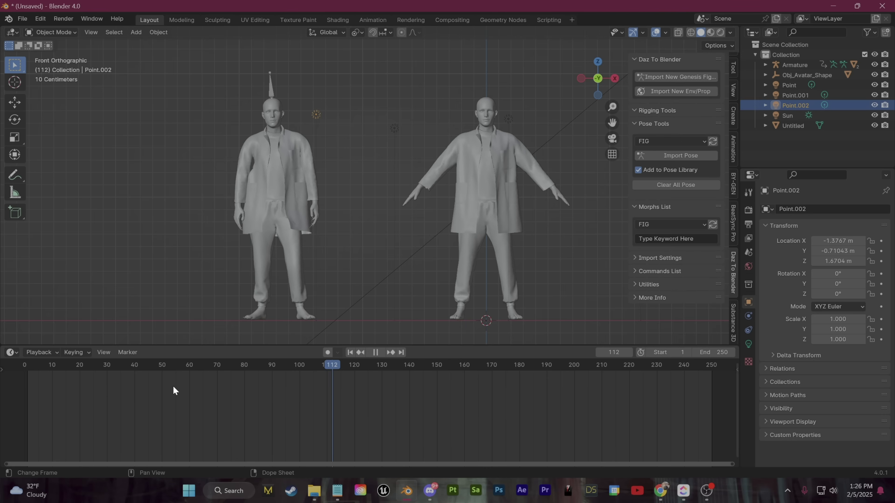
Examine the fit of the coat and trousers on the Idle character up close and from a distance
mouse_move(172, 385)
left_mouse_down()
mouse_move(90, 391)
mouse_move(554, 415)
mouse_move(80, 386)
left_mouse_up()
scroll(230, 245, "up", 7)
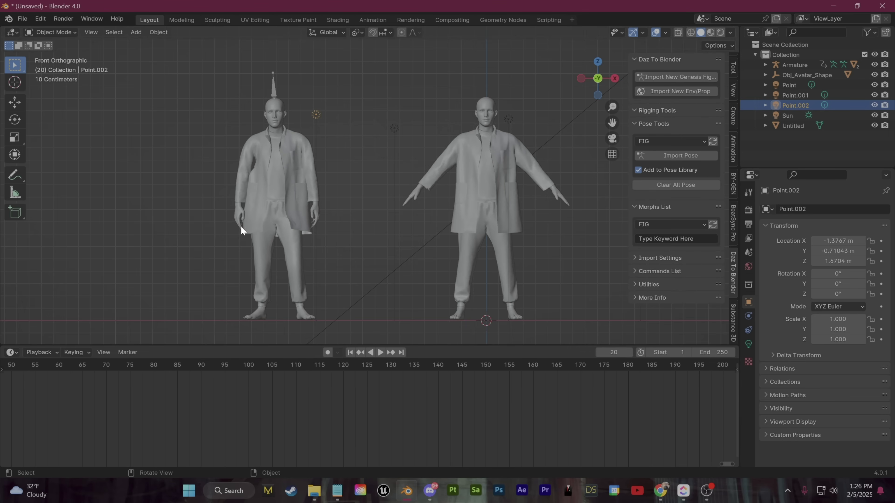
scroll(266, 242, "up", 3)
middle_click_drag(266, 242, 428, 226, "shift")
scroll(416, 226, "up", 6)
scroll(384, 233, "down", 4)
scroll(384, 237, "down", 2)
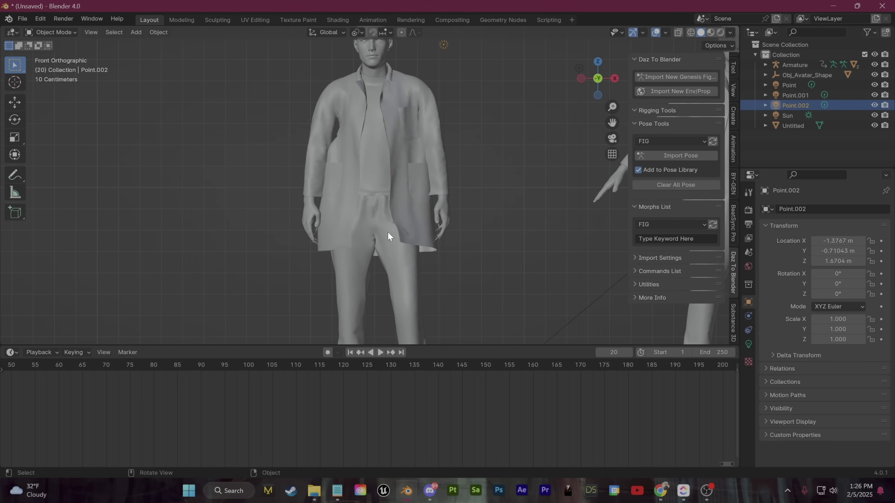
scroll(388, 235, "up", 2)
scroll(423, 268, "down", 2)
scroll(416, 211, "down", 3)
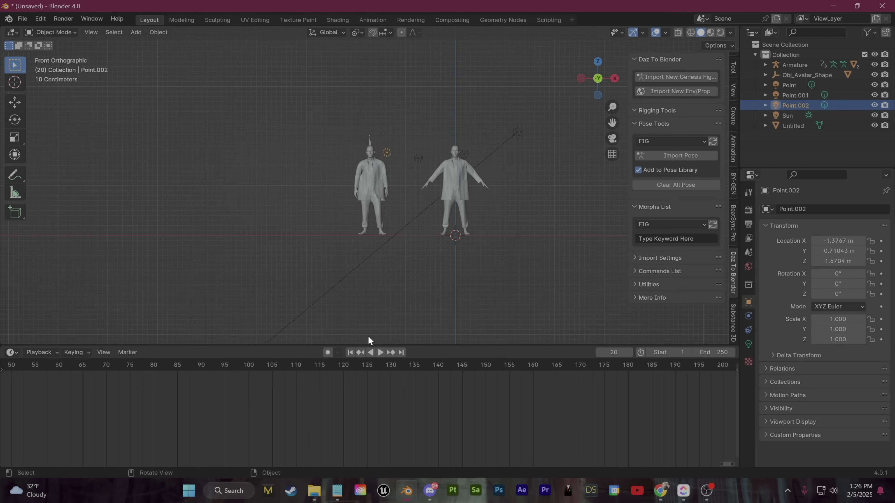
Return the timeline to frame 0, play the Idle animation and view the character from an angle
scroll(246, 402, "down", 3)
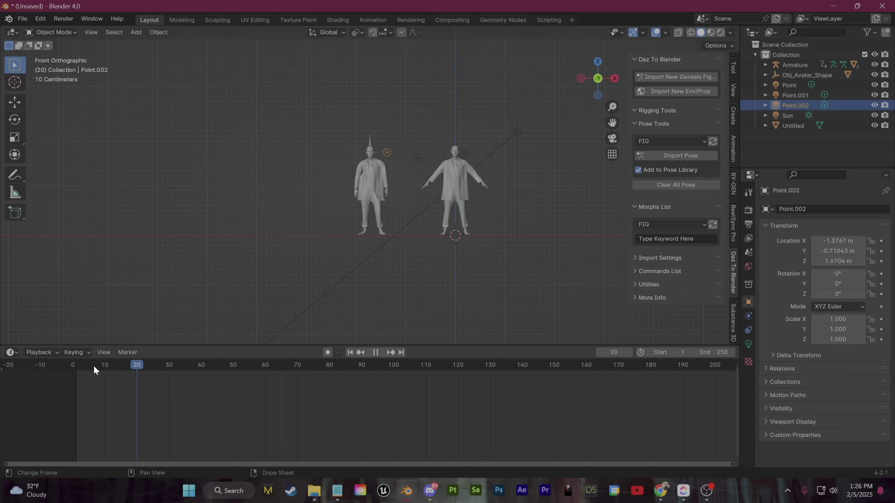
left_click_drag(94, 367, 73, 367)
scroll(174, 321, "up", 5)
scroll(174, 373, "down", 2)
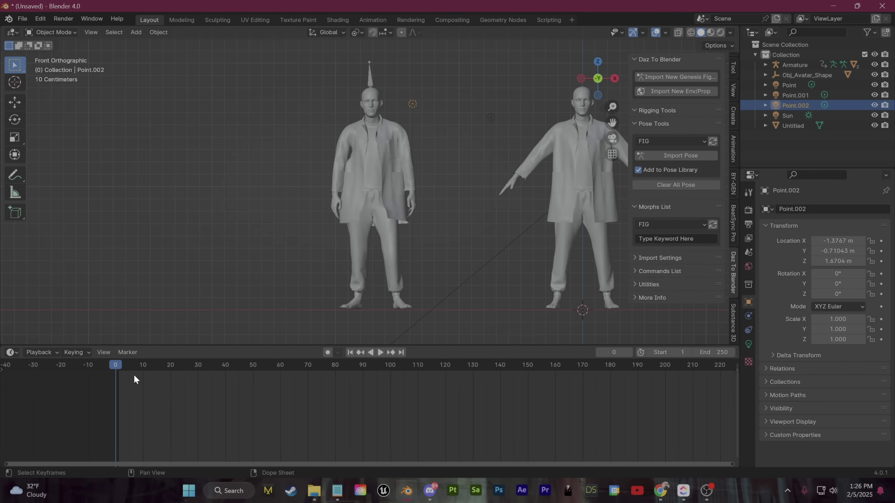
key("space")
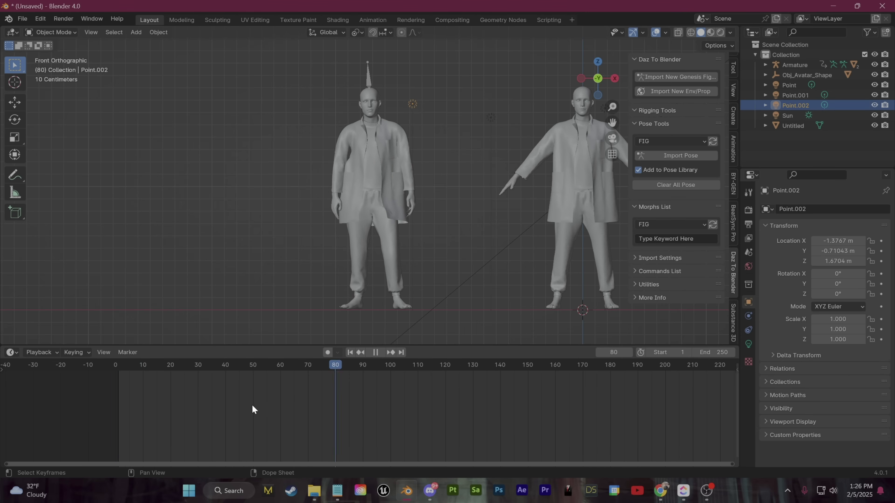
middle_click_drag(432, 201, 363, 240)
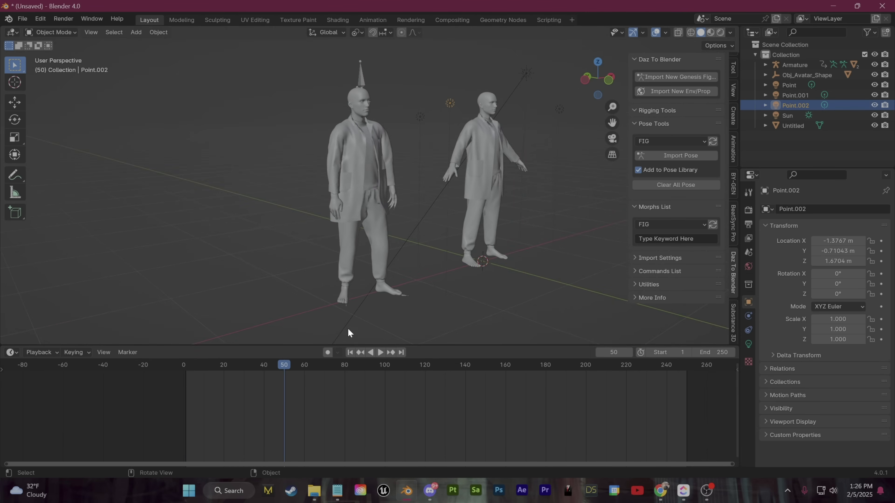
Scrub and replay the Idle animation while examining both characters from several angles
left_click_drag(289, 369, 212, 372)
scroll(212, 372, "down", 8)
middle_click_drag(398, 182, 410, 240)
scroll(374, 214, "down", 6)
scroll(381, 220, "up", 5)
left_click_drag(286, 367, 352, 170)
key("space")
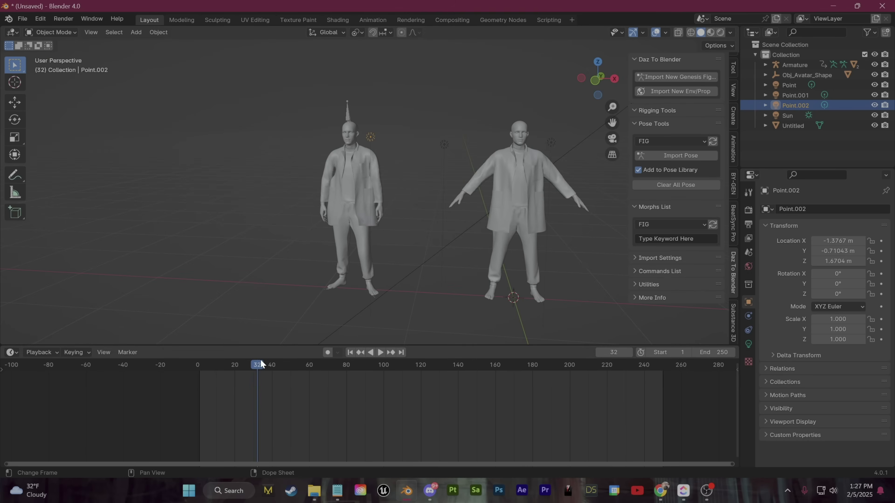
left_click_drag(261, 371, 555, 387)
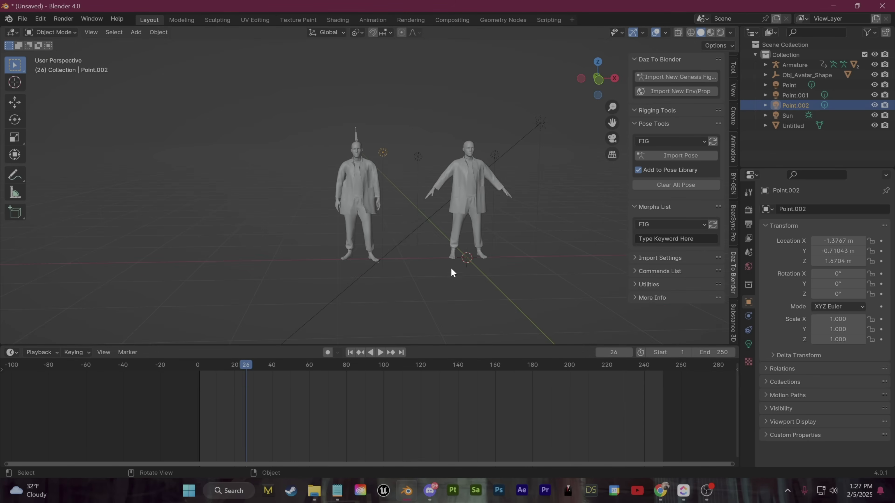
scroll(450, 267, "up", 5)
scroll(453, 258, "down", 3)
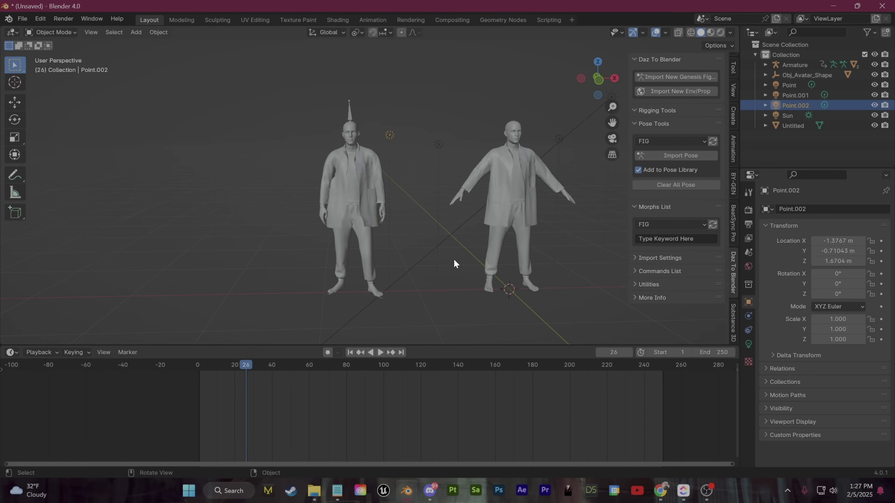
middle_click_drag(453, 258, 366, 226, "shift")
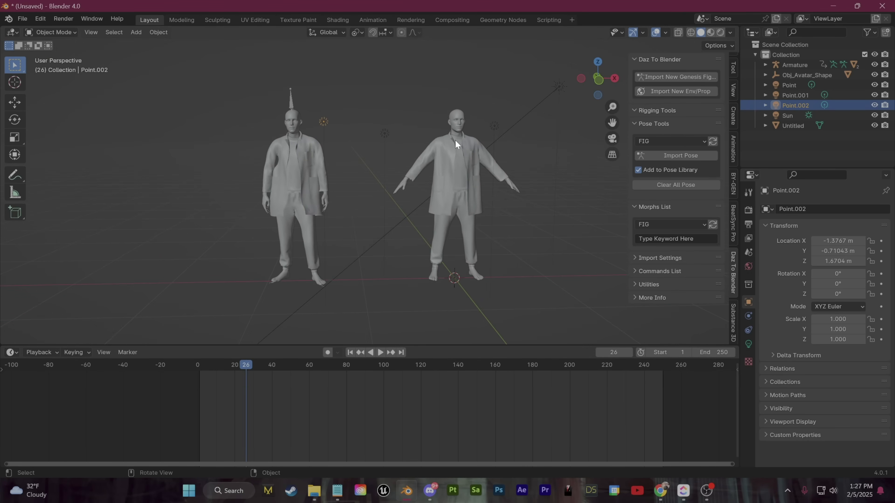
Select the body mesh of the original character with outstretched arms
left_click(495, 160)
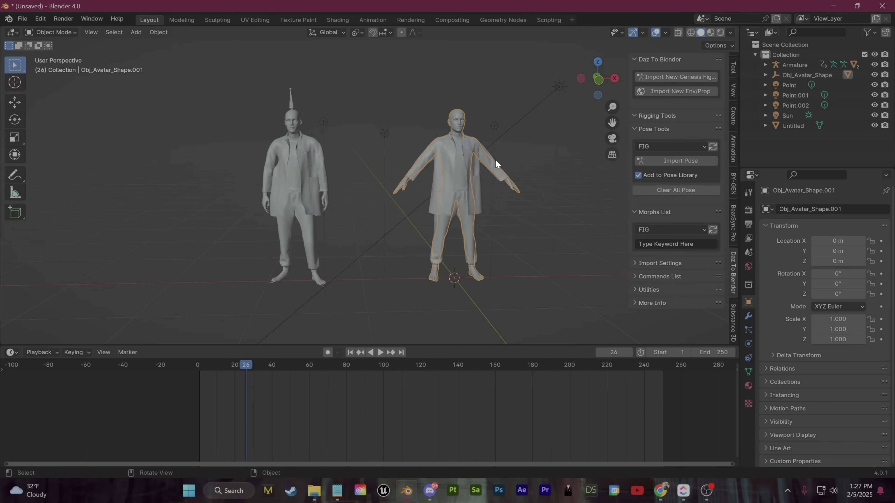
left_click(495, 159)
middle_click_drag(495, 159, 431, 196)
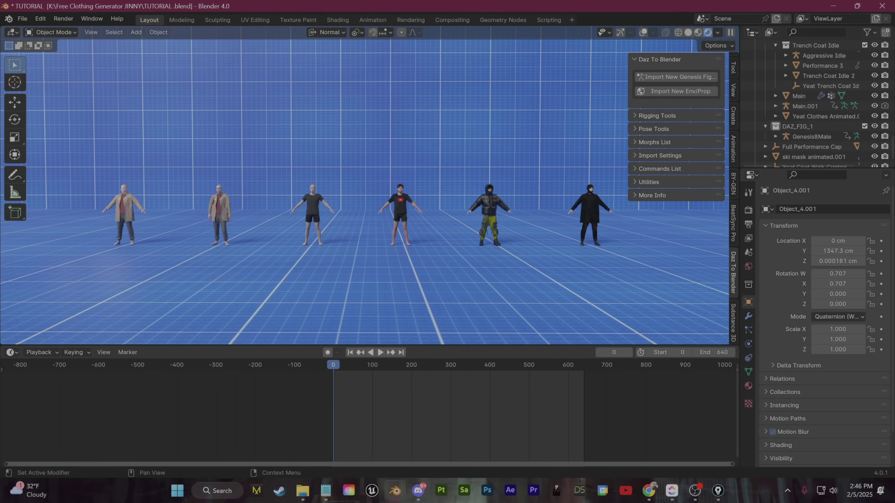
Annotate the screen with a yellow bracket beneath all six characters and label it G8M
key("ctrl+shift+3")
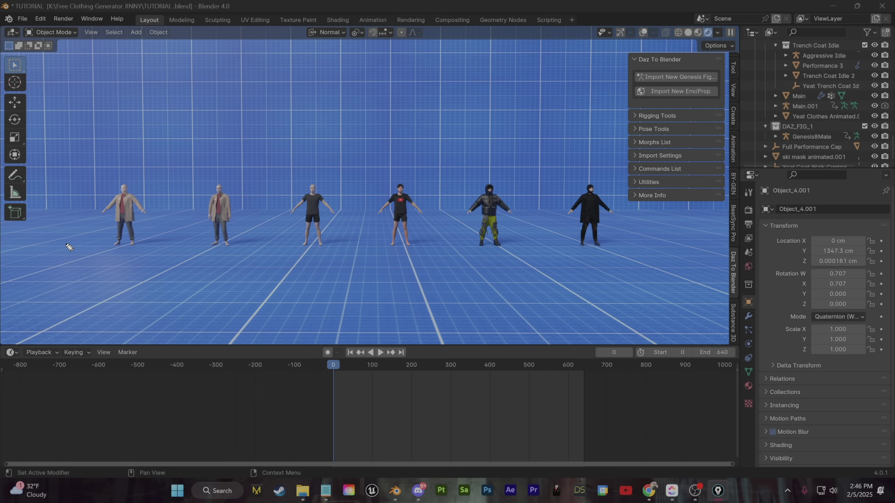
mouse_move(71, 246)
left_mouse_down()
mouse_move(72, 292)
mouse_move(357, 312)
mouse_move(664, 299)
mouse_move(662, 233)
left_mouse_up()
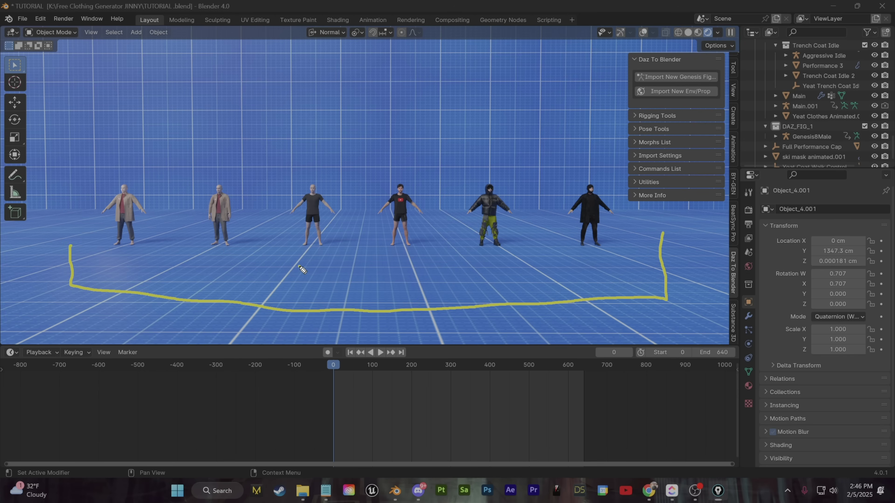
mouse_move(299, 266)
left_mouse_down()
mouse_move(322, 281)
mouse_move(301, 277)
mouse_move(331, 282)
mouse_move(337, 272)
left_mouse_up()
mouse_move(348, 279)
left_mouse_down()
mouse_move(349, 268)
mouse_move(360, 269)
mouse_move(348, 296)
mouse_move(366, 287)
mouse_move(377, 295)
left_mouse_up()
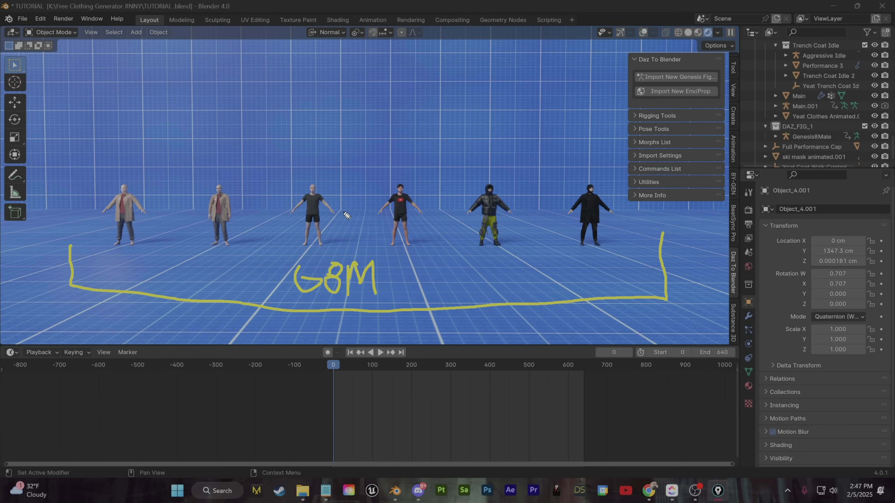
Annotate the first character with the number 1, the label Jinny and an arrow pointing to it
mouse_move(166, 267)
left_mouse_down()
mouse_move(170, 300)
mouse_move(158, 274)
mouse_move(150, 280)
mouse_move(195, 302)
left_mouse_up()
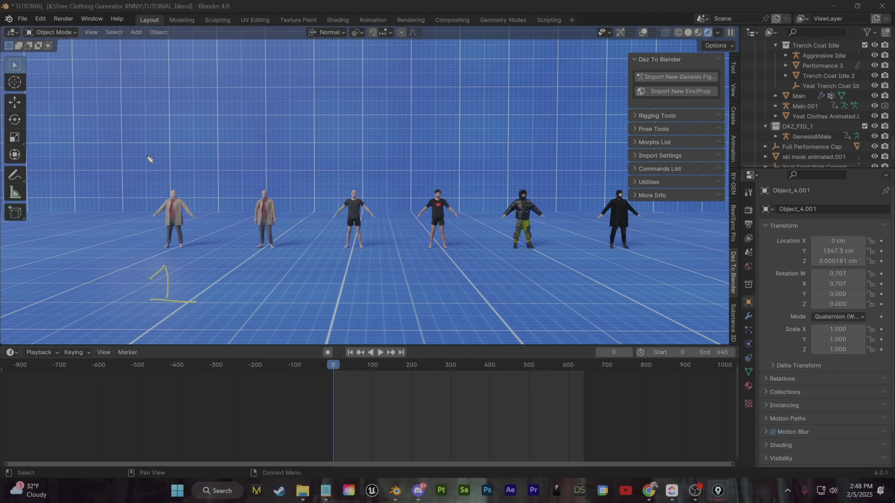
mouse_move(134, 140)
left_mouse_down()
mouse_move(119, 154)
mouse_move(176, 152)
mouse_move(177, 139)
left_mouse_up()
left_click(140, 140)
left_click_drag(179, 141, 190, 179)
left_click_drag(191, 164, 212, 178)
Annotate the second character with the number 2, the label Mixamo and an arrow pointing to it
mouse_move(251, 273)
left_mouse_down()
mouse_move(269, 264)
mouse_move(270, 297)
left_mouse_up()
left_click_drag(240, 148, 282, 146)
left_click(264, 129)
mouse_move(282, 134)
left_mouse_down()
mouse_move(273, 146)
mouse_move(306, 136)
mouse_move(311, 146)
mouse_move(314, 132)
left_mouse_up()
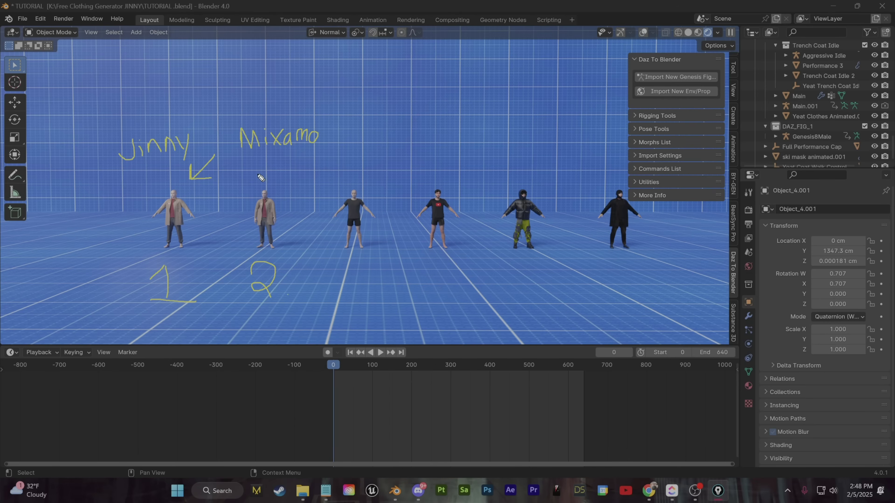
left_click_drag(237, 156, 309, 147)
left_click_drag(293, 161, 272, 181)
left_click_drag(274, 171, 283, 176)
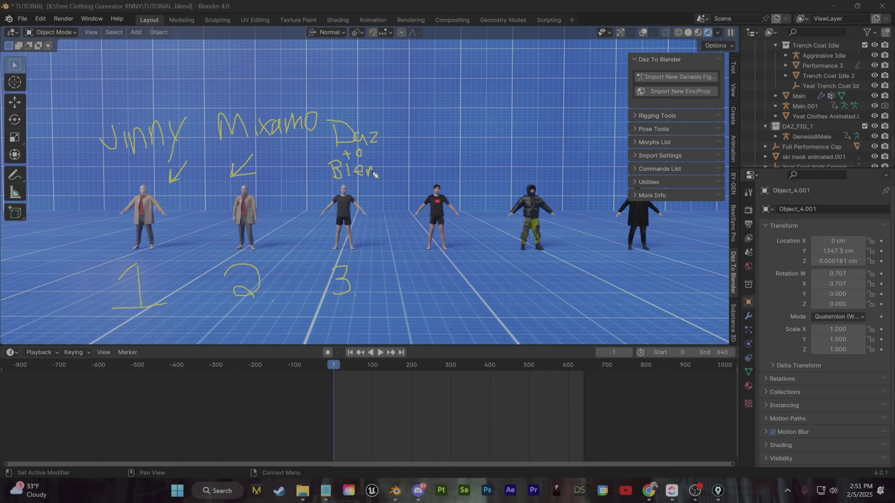
Finish the Daz to Blend label above the third character, and mark the Daz To Blender add-on with an arrow and underline
left_click_drag(376, 175, 384, 178)
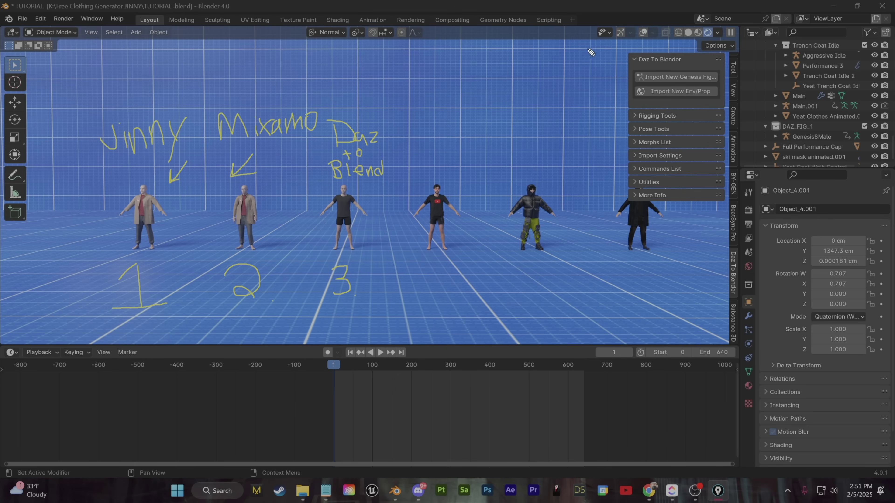
mouse_move(495, 66)
left_mouse_down()
mouse_move(608, 66)
mouse_move(585, 78)
mouse_move(678, 64)
left_mouse_up()
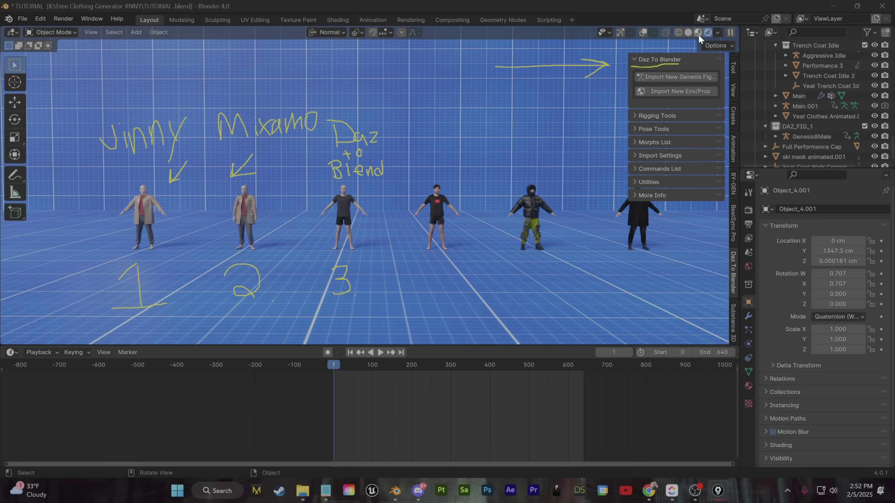
Show the viewport overlays, select the third character's Genesis8Male rig and switch it to Pose Mode
left_click(643, 35)
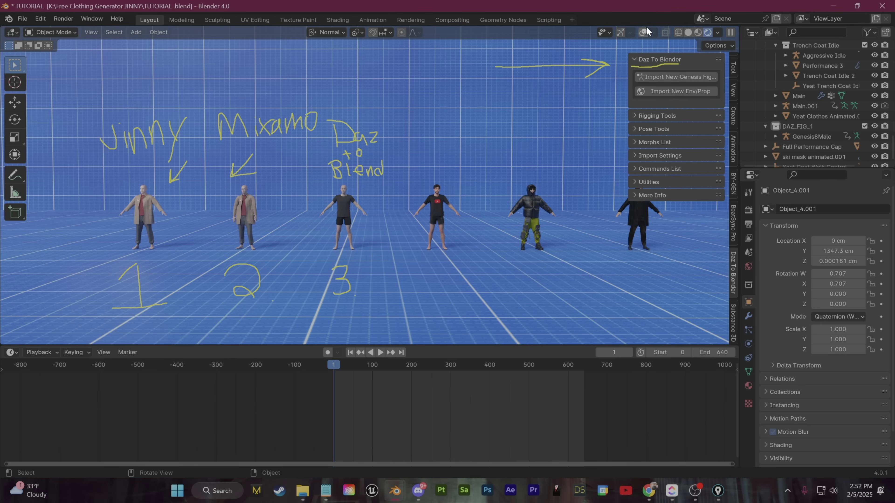
left_click(645, 31)
left_click(355, 190)
scroll(355, 191, "up", 2)
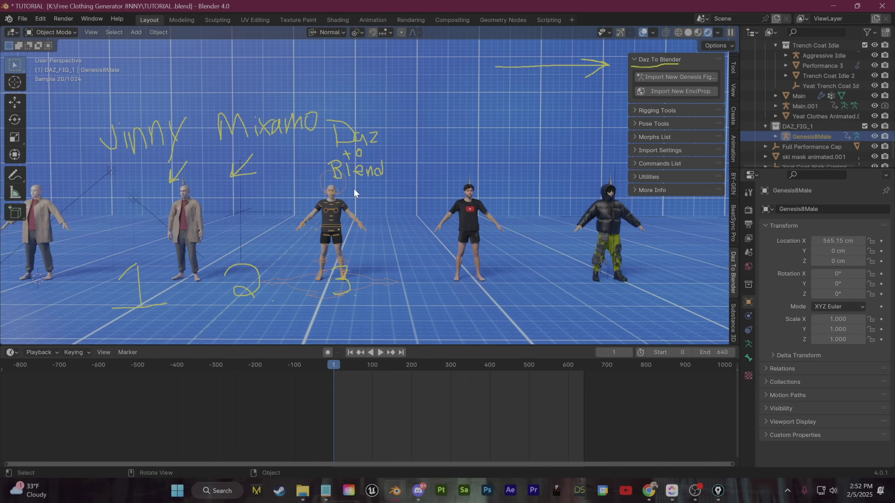
left_click(55, 33)
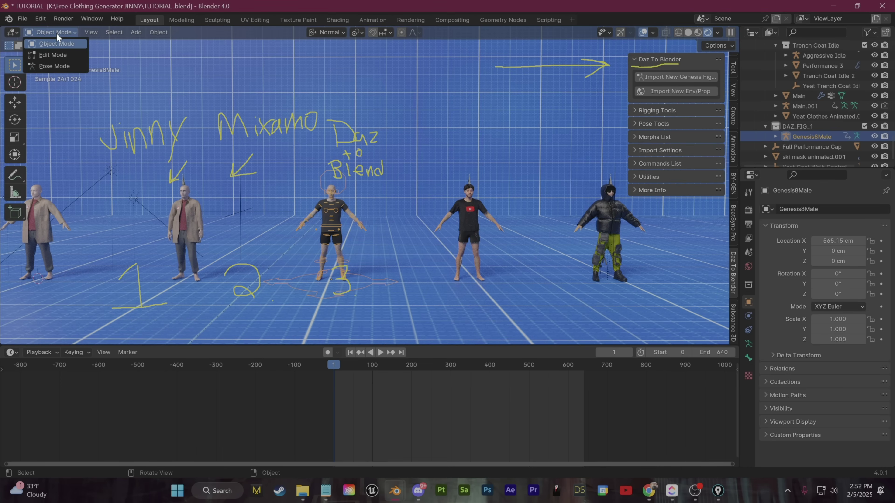
left_click(63, 66)
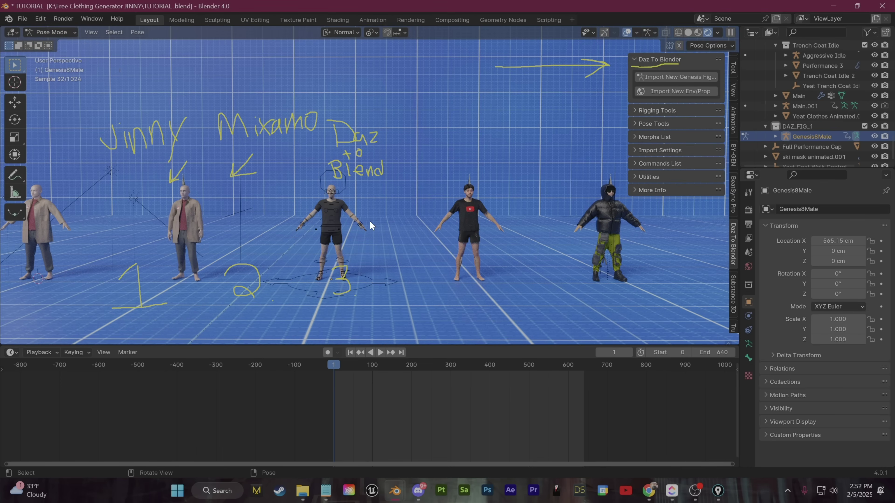
Try rotating the left forearm bone of the third character's Genesis8Male rig, and undo the rotation
left_click(370, 221)
key("r")
left_click(361, 239)
key("ctrl+z")
scroll(361, 242, "down", 1)
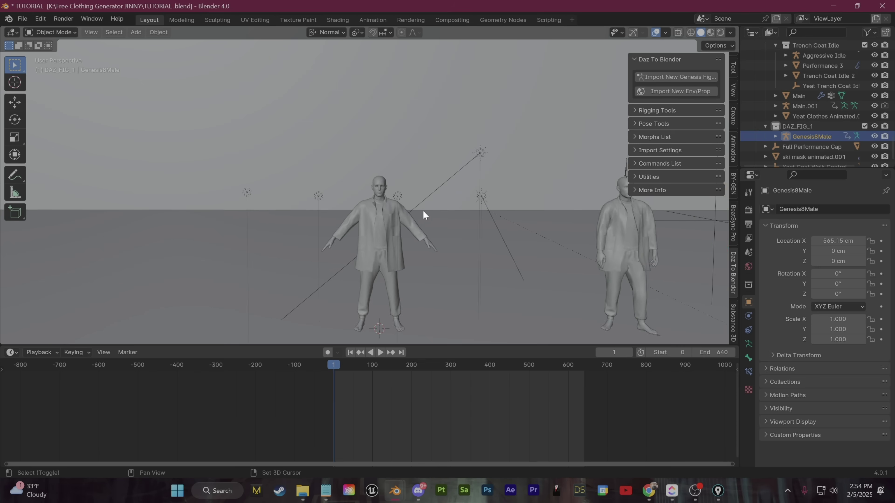
middle_click_drag(389, 211, 388, 201, "shift")
Delete the body mesh of the first character, keeping its trench coat clothing
scroll(392, 183, "up", 5)
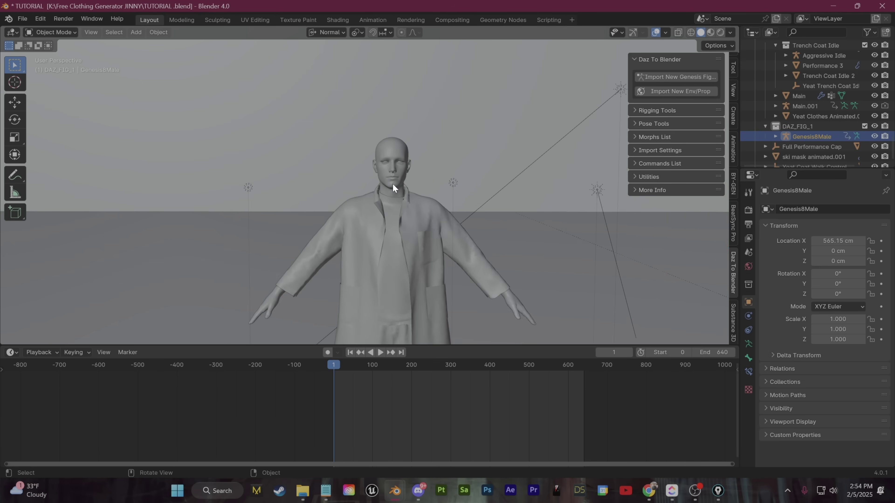
left_click(425, 218)
key("Delete")
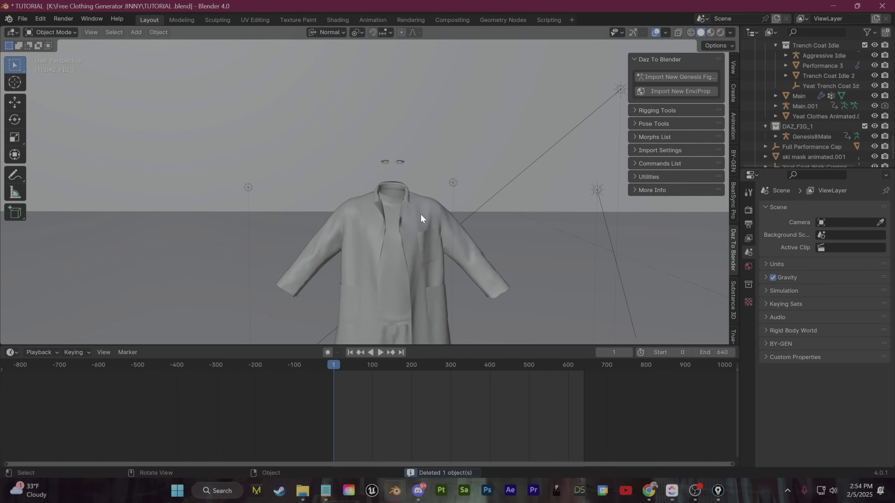
Select the Genesis8Male rig together with its whole hierarchy and set its X location to 0 cm
scroll(388, 189, "down", 6)
scroll(378, 190, "up", 9)
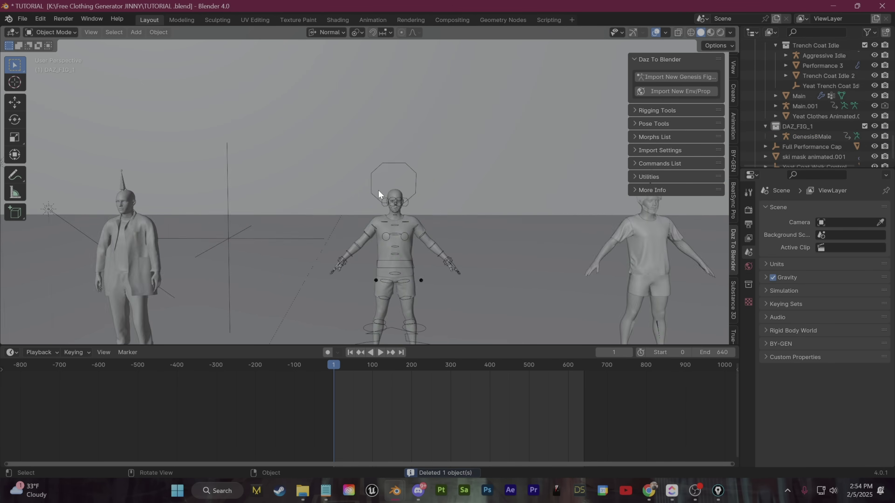
scroll(433, 233, "down", 4)
scroll(425, 238, "down", 1)
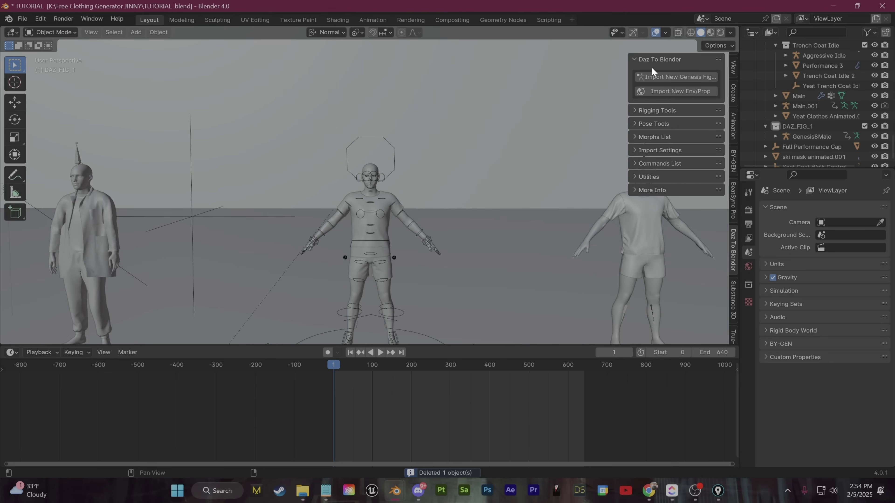
scroll(388, 196, "up", 3)
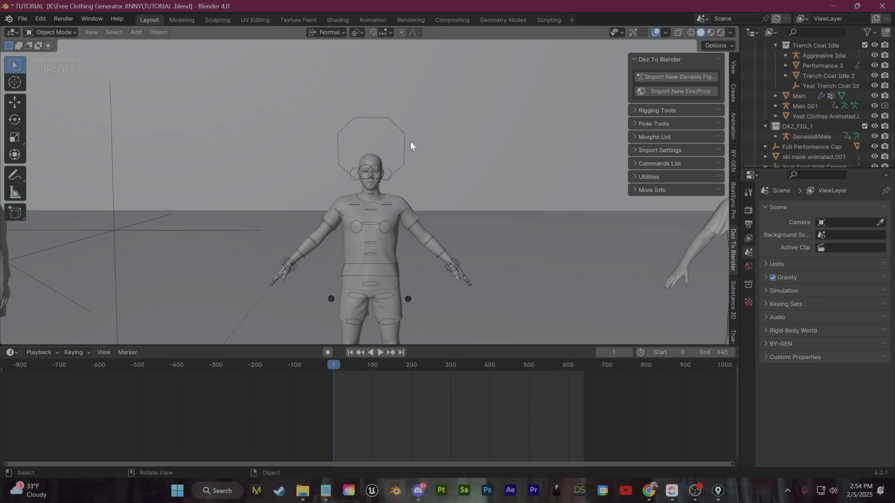
left_click(401, 130)
right_click(810, 138)
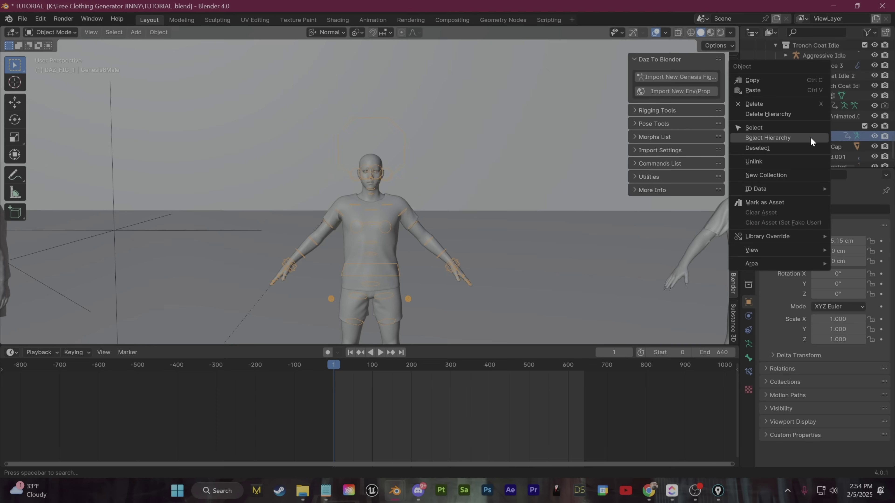
left_click(778, 135)
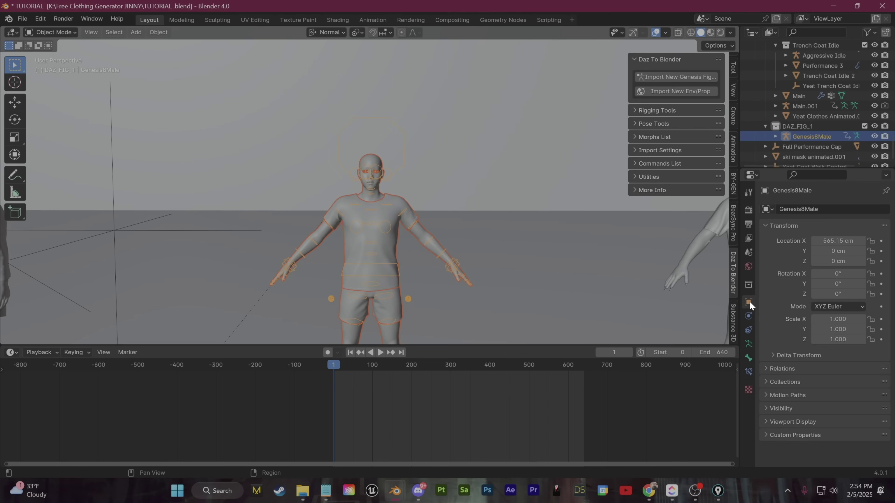
left_click(842, 242)
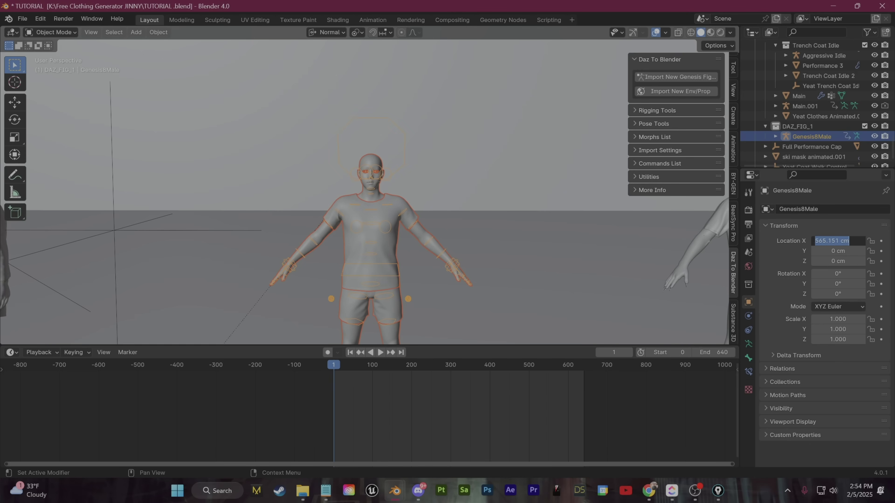
type("0")
key("Return")
middle_click_drag(349, 246, 445, 238)
scroll(416, 230, "up", 5)
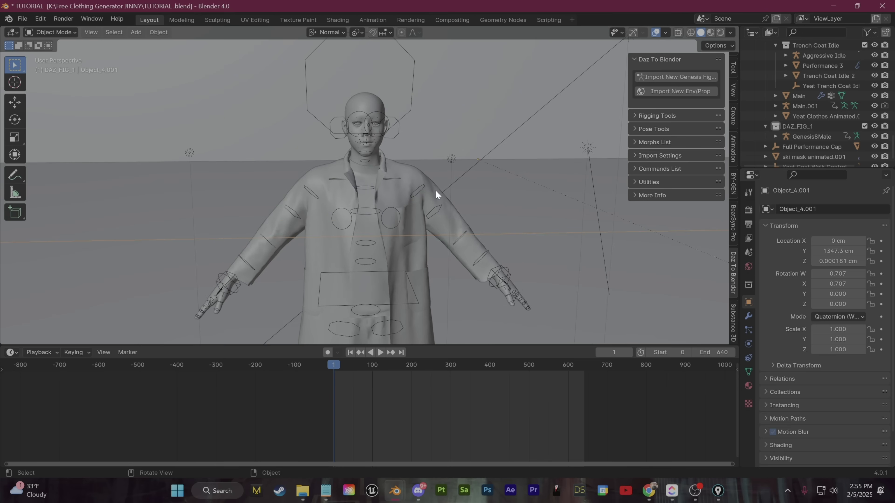
Examine the Genesis8Male body's head and neck inside the trench coat from close up
scroll(344, 111, "up", 4)
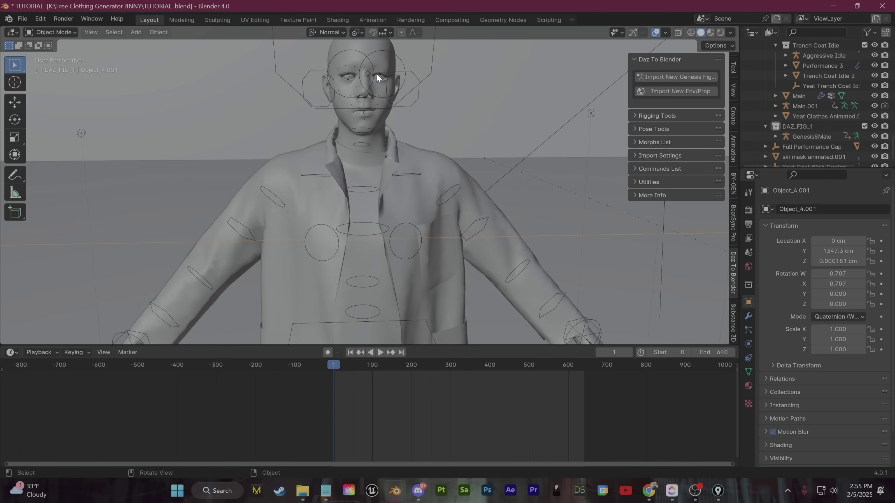
middle_click_drag(378, 78, 394, 180, "shift")
left_click(405, 172)
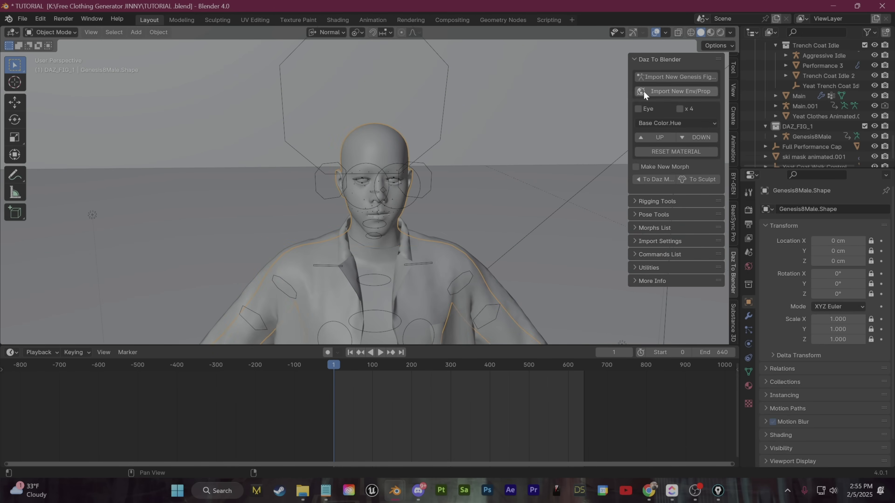
scroll(399, 221, "up", 3)
middle_click_drag(398, 221, 456, 152)
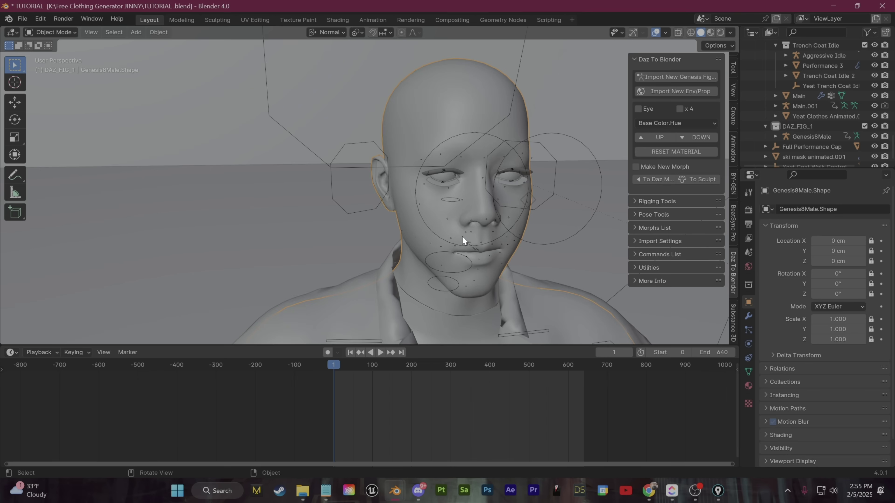
scroll(462, 236, "down", 6)
Switch the Genesis8Male rig to Pose Mode, try rotating its left forearm bone, and undo the rotation
left_click(402, 144)
left_click(50, 36)
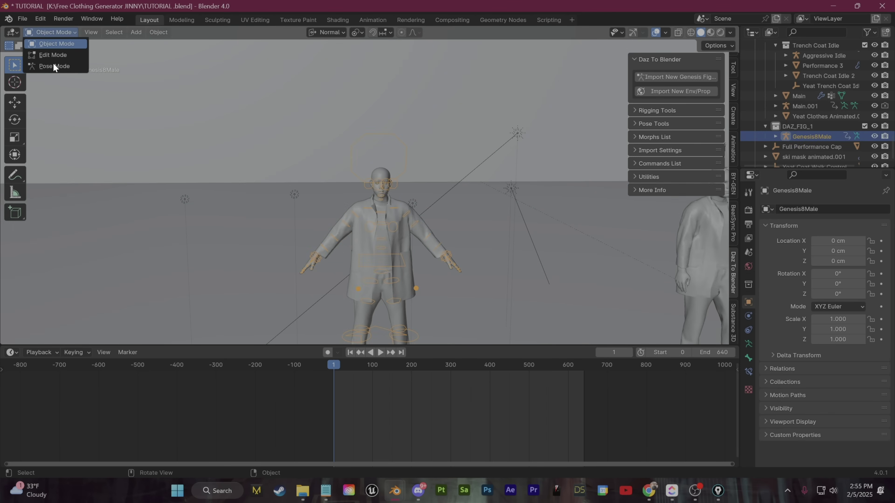
left_click(53, 64)
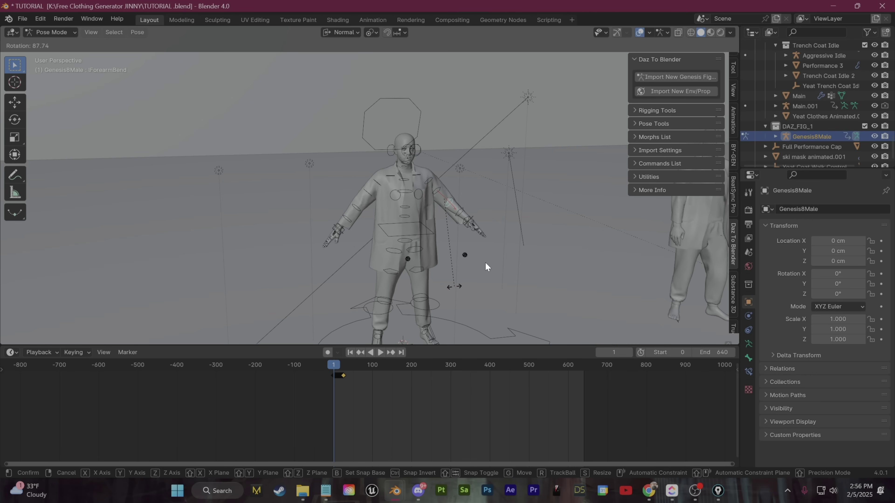
left_click(506, 230)
key("ctrl+z")
middle_click_drag(491, 276, 458, 273)
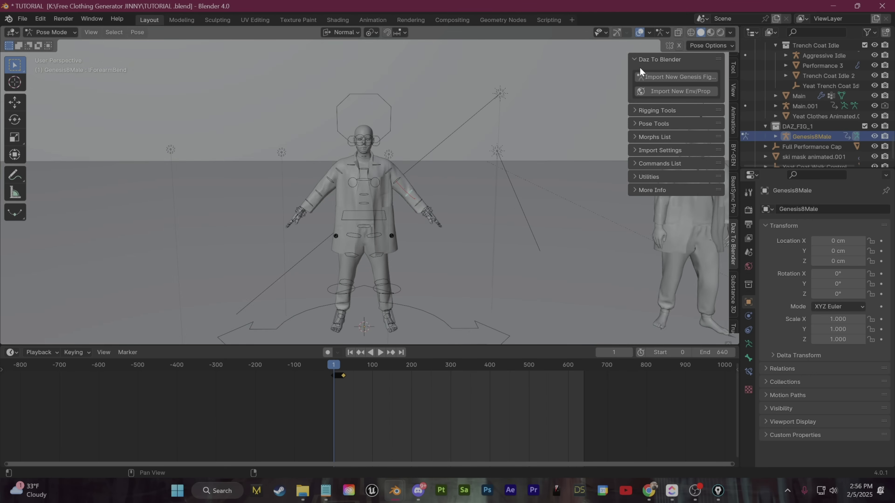
Try moving a head control of the Genesis8Male rig to test how the clothing follows
middle_click_drag(340, 183, 399, 216)
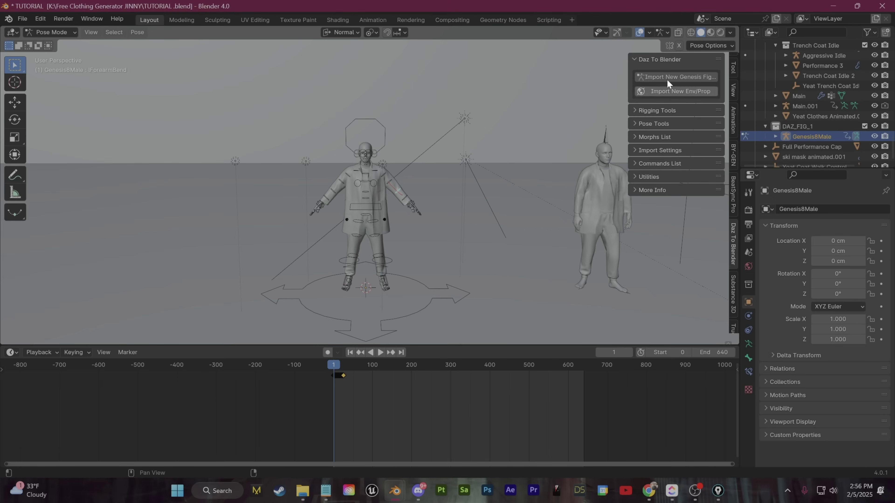
scroll(390, 146, "up", 5)
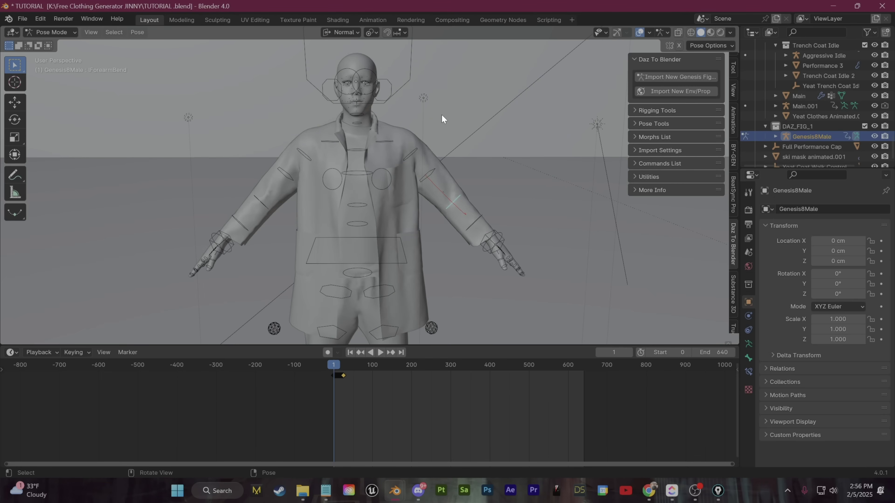
left_click(409, 80)
key("g")
left_click(452, 181)
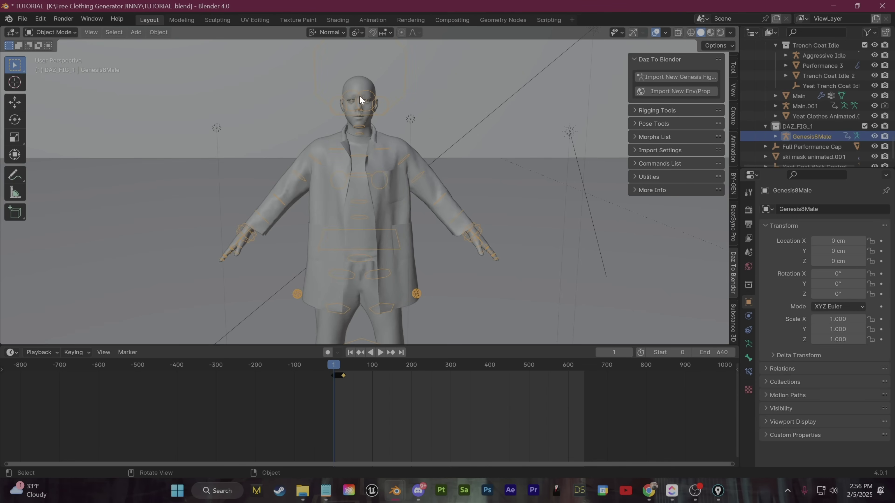
Select the Genesis8Male body mesh, add the trench coat clothing as the active object, and switch to Weight Paint mode
left_click(362, 88)
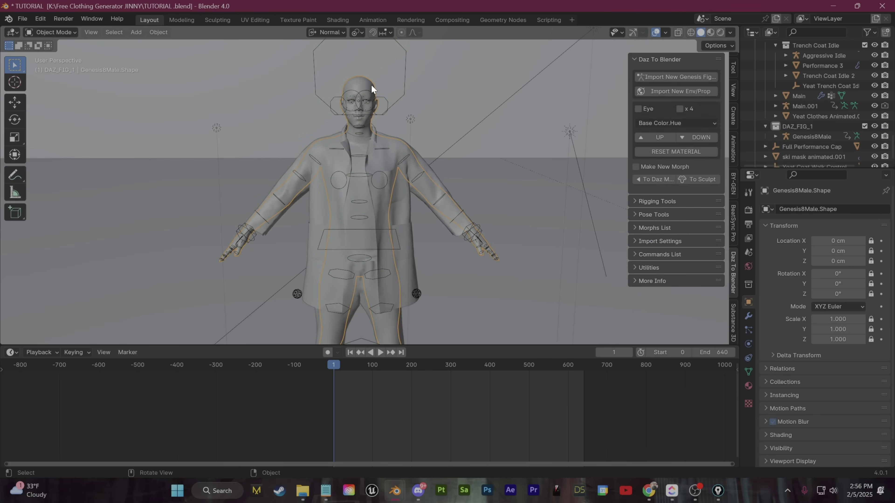
scroll(426, 198, "up", 3)
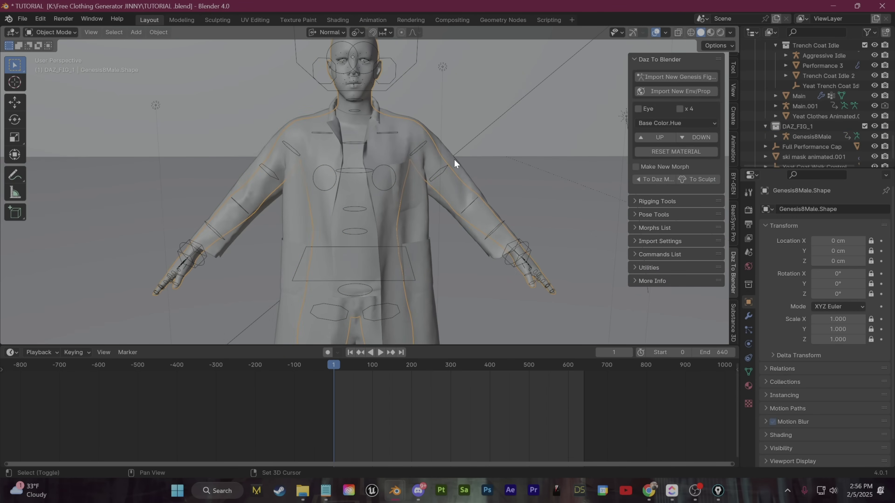
left_click(454, 159, "shift")
scroll(153, 123, "down", 3)
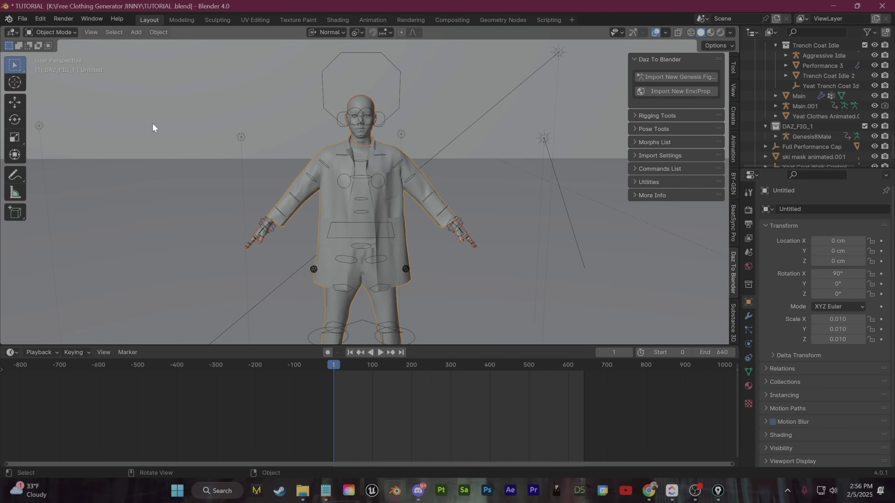
left_click(54, 31)
left_click(57, 89)
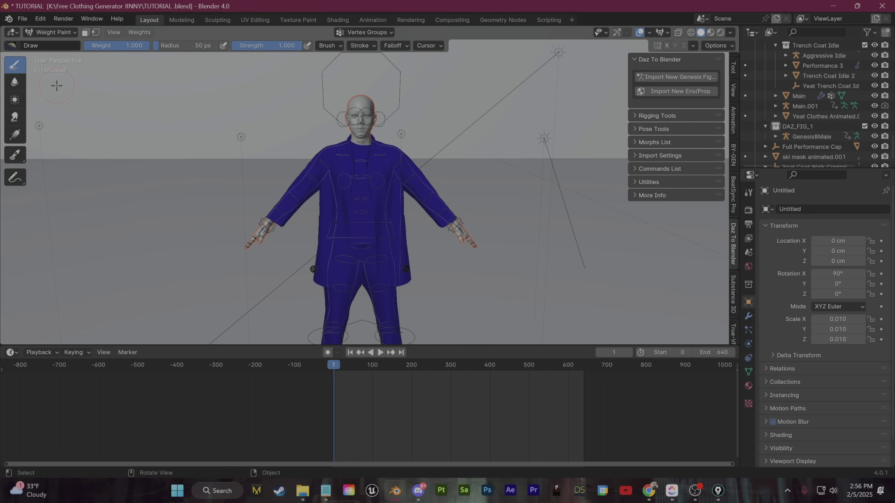
Transfer the weights from the Genesis8Male body to the trench coat clothing
scroll(363, 201, "down", 3)
scroll(363, 201, "up", 3)
scroll(363, 202, "up", 3)
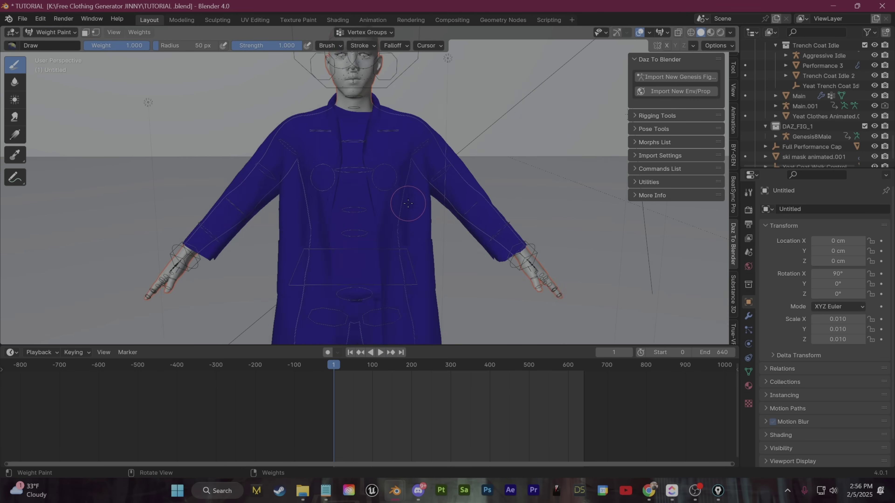
scroll(391, 187, "down", 5)
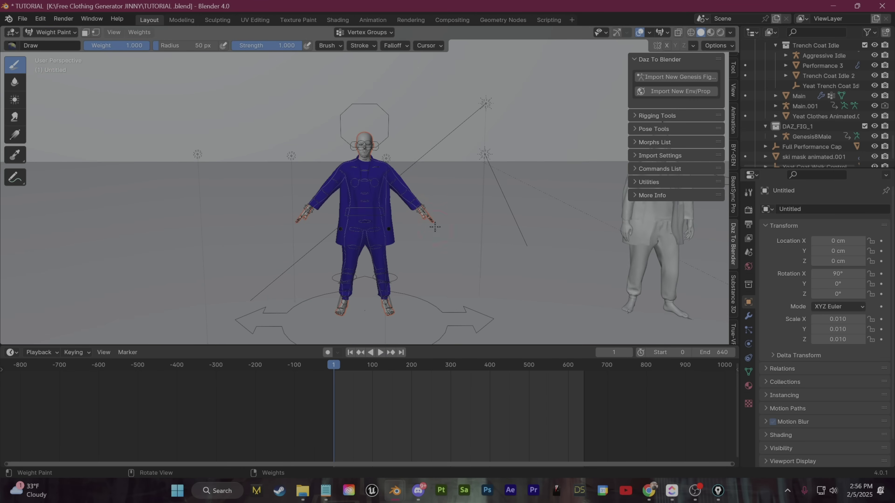
scroll(376, 150, "up", 3)
scroll(376, 150, "down", 3)
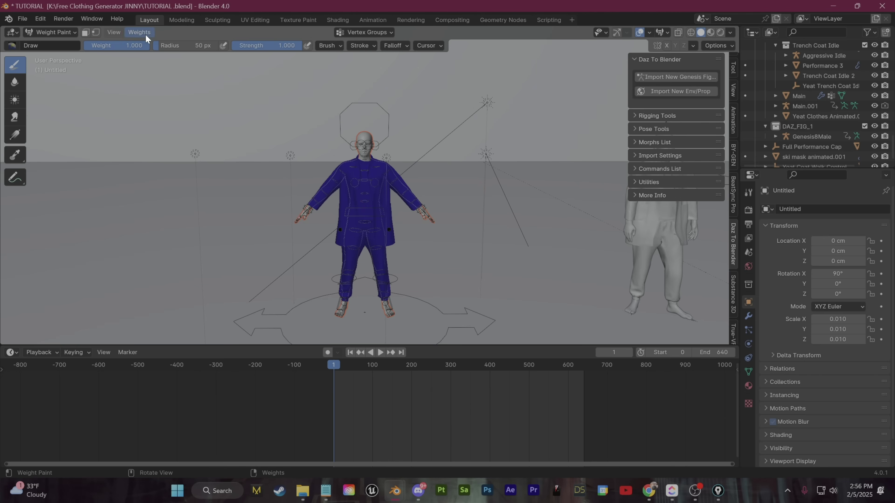
left_click(145, 33)
left_click(181, 156)
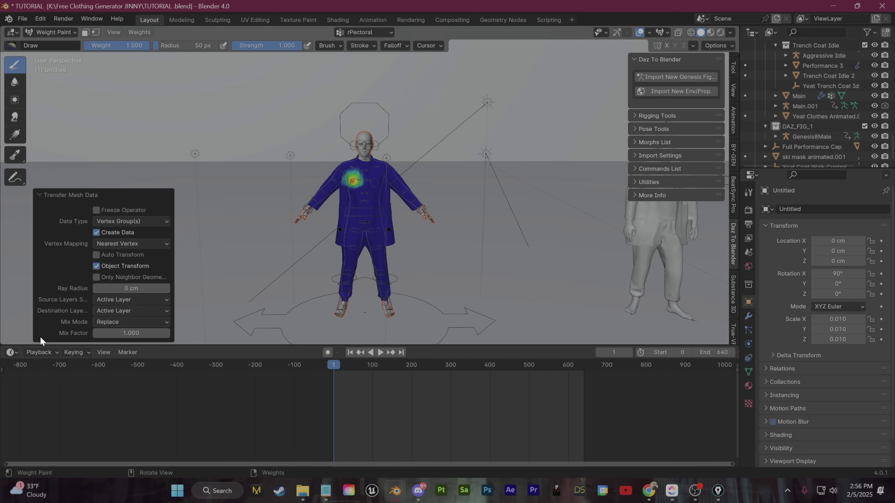
Set the weight transfer's vertex mapping to Nearest Face Vertex and source layers to By Name, and return to Object Mode
left_click(127, 242)
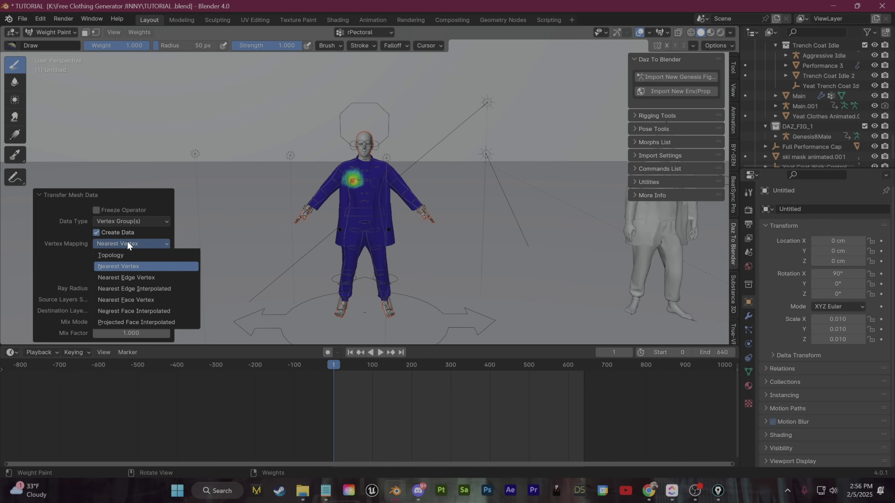
left_click(139, 299)
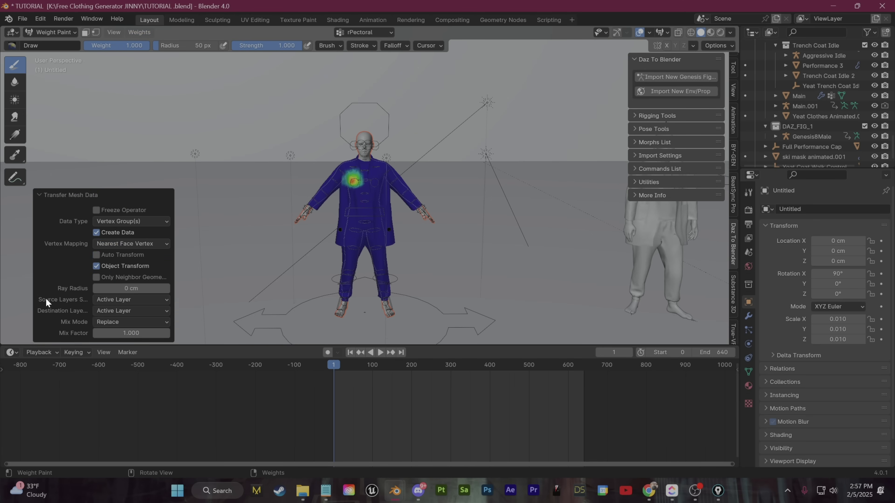
left_click(122, 299)
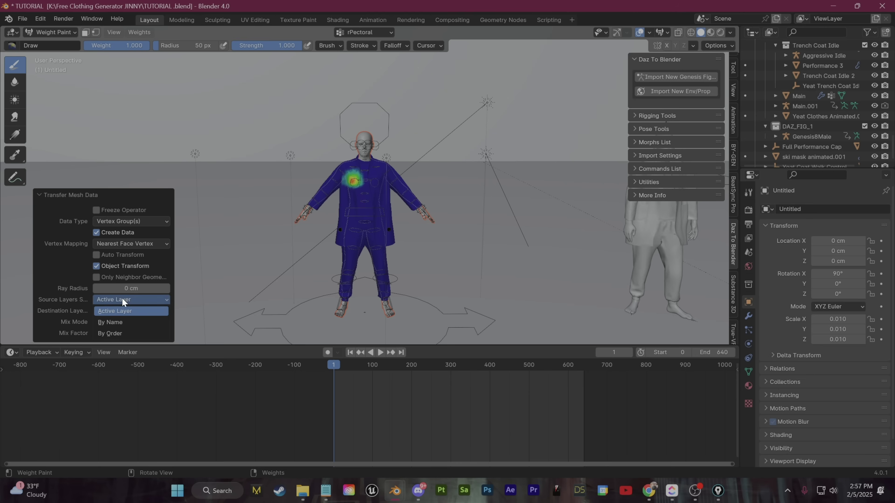
left_click(119, 322)
left_click(61, 33)
left_click(59, 42)
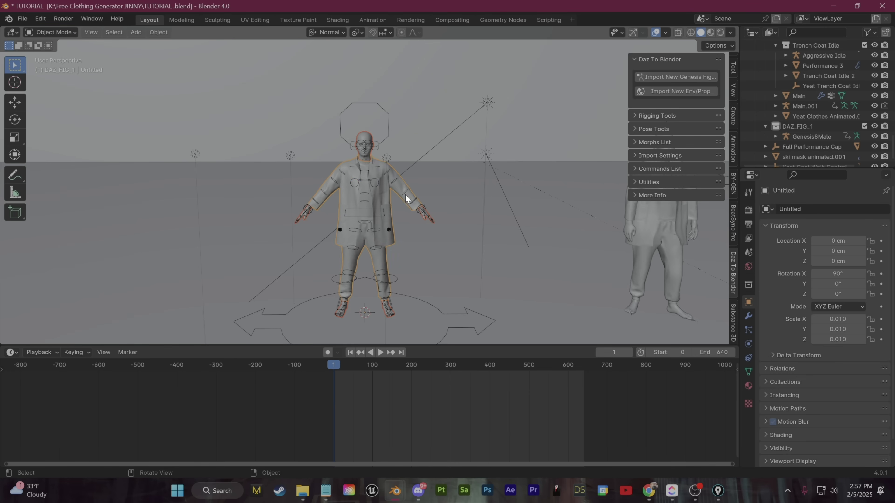
Add an Armature modifier to the trench coat clothing with Genesis8Male as its object
left_click(409, 191)
left_click(748, 316)
left_click(828, 208)
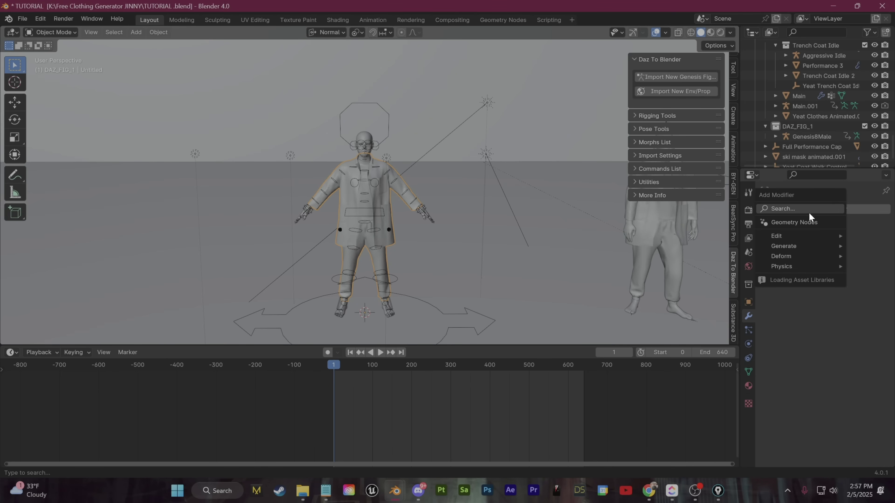
type("armat")
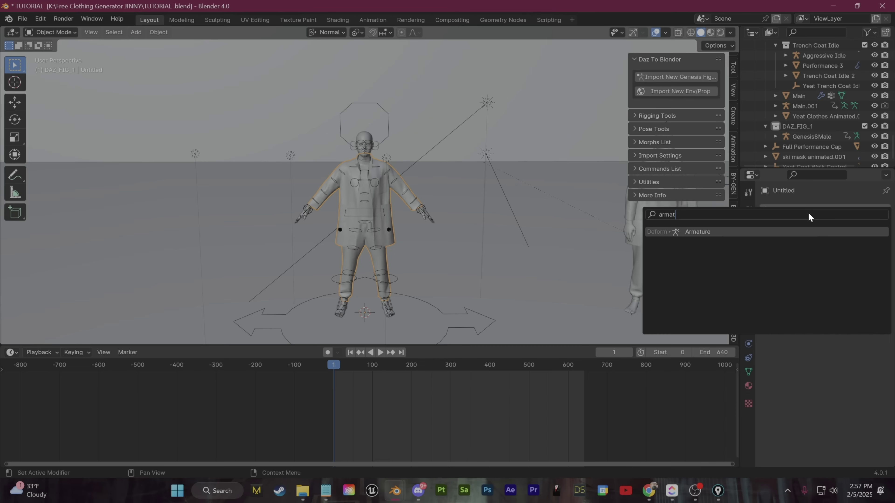
key("Return")
left_click(871, 241)
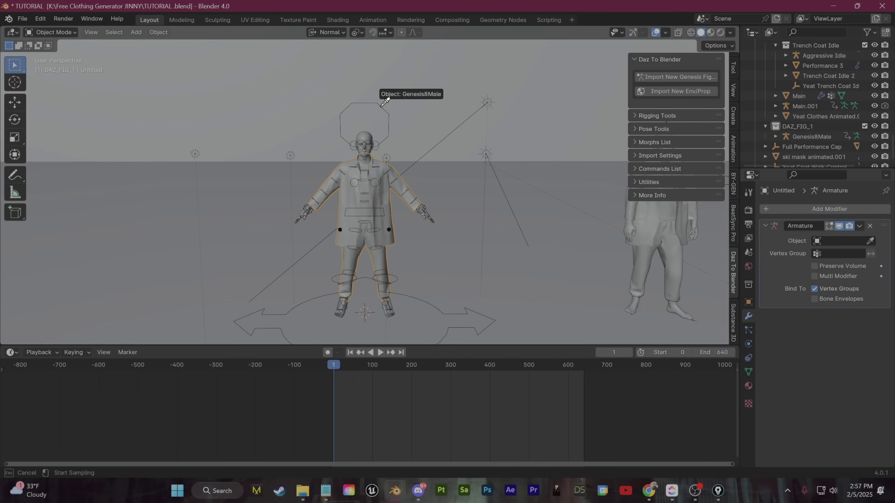
left_click(452, 231)
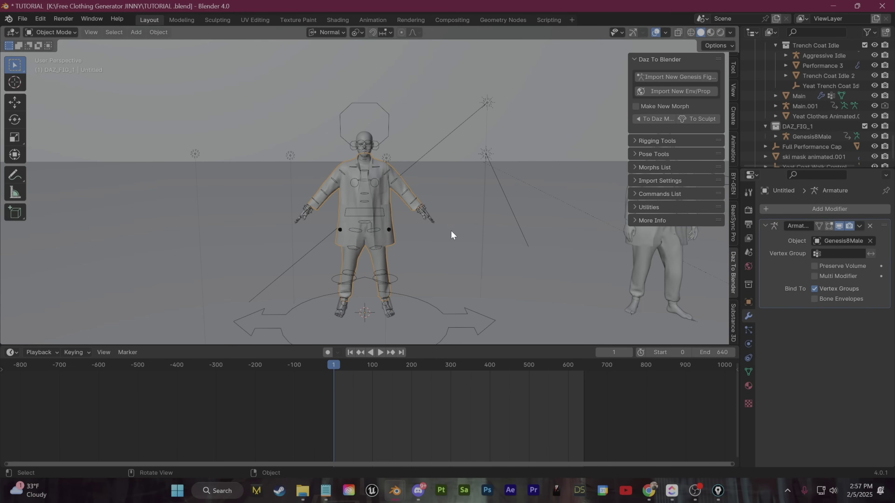
Switch the Genesis8Male rig to Pose Mode and rotate its left shin bone to test whether the trench coat outfit follows
left_click(393, 159)
left_click(46, 35)
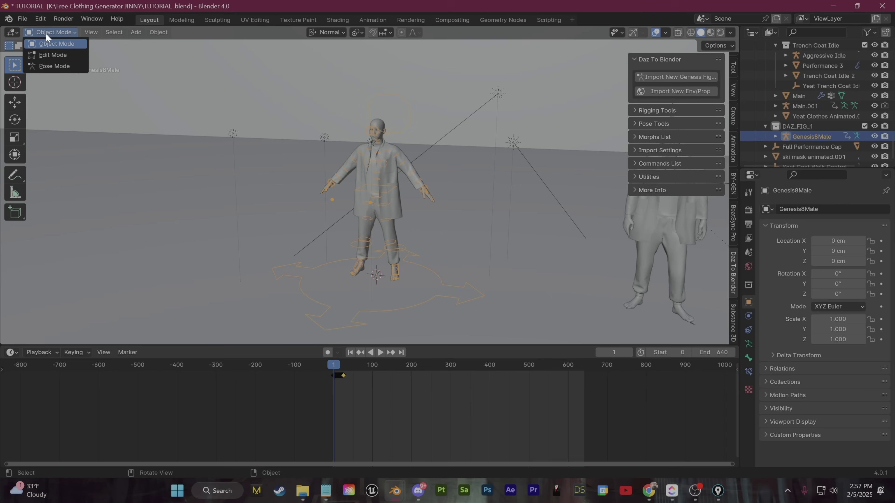
key("r")
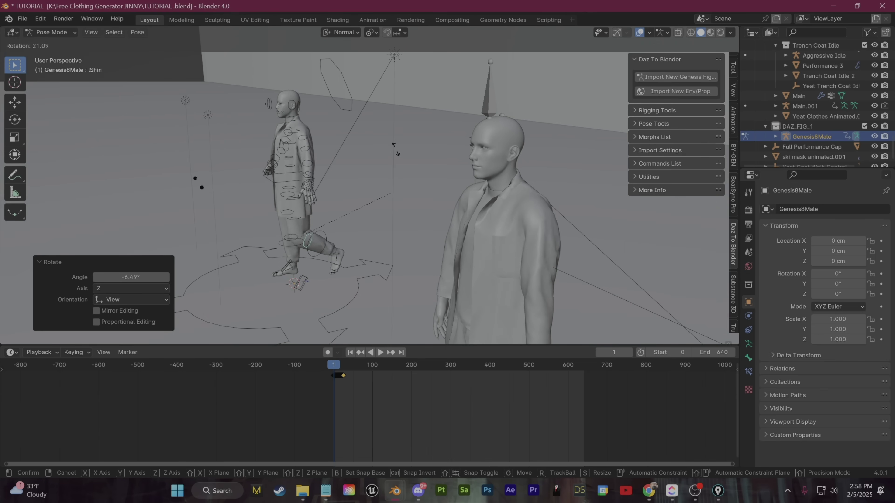
left_click(399, 227)
middle_click_drag(358, 237, 435, 240)
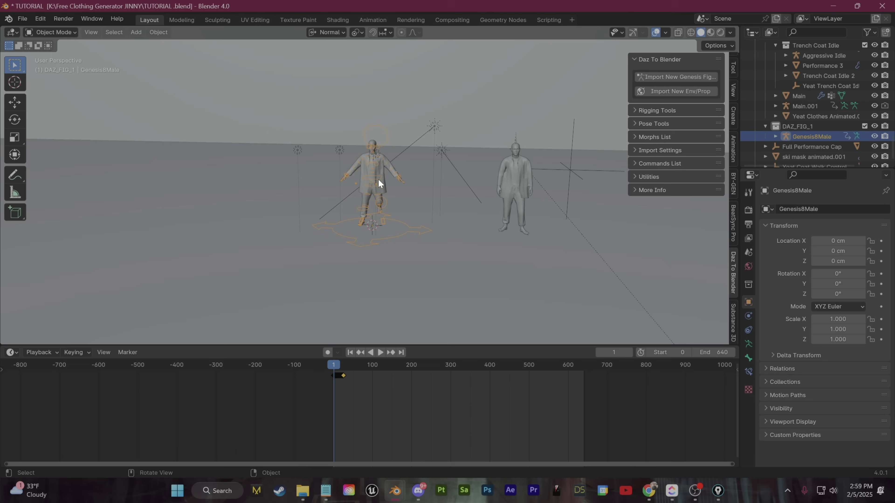
Look over the other clothed characters standing beside the Genesis8Male figure
scroll(375, 179, "down", 1)
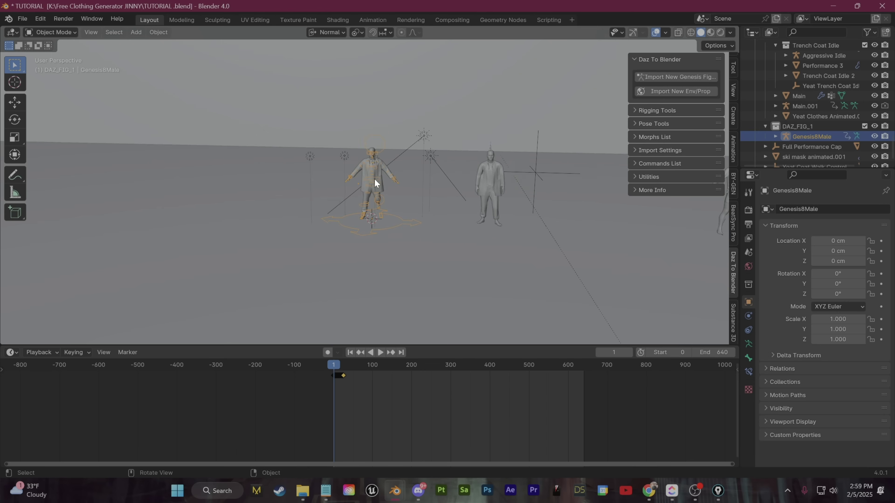
scroll(374, 178, "up", 1)
mouse_move(487, 208)
middle_mouse_down("shift")
mouse_move(248, 202)
mouse_move(385, 215)
mouse_move(337, 219)
middle_mouse_up("shift")
scroll(433, 213, "up", 7)
middle_click_drag(441, 218, 323, 187, "shift")
scroll(387, 167, "down", 7)
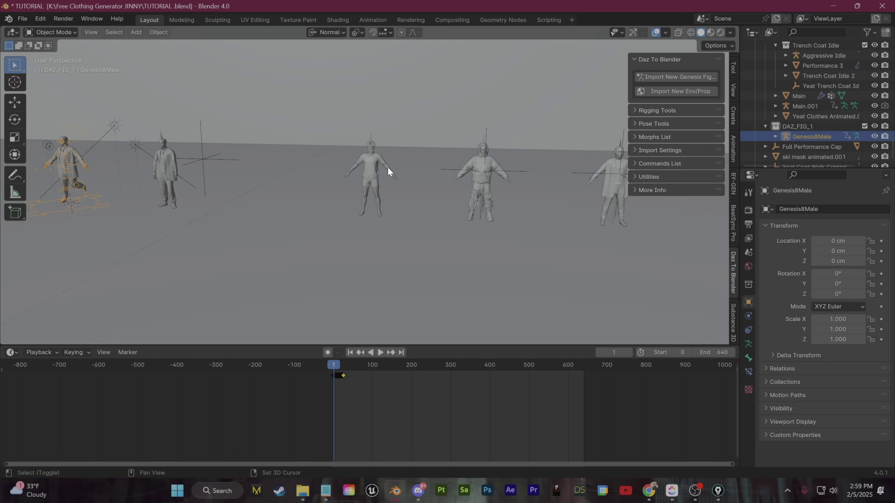
scroll(387, 167, "up", 8)
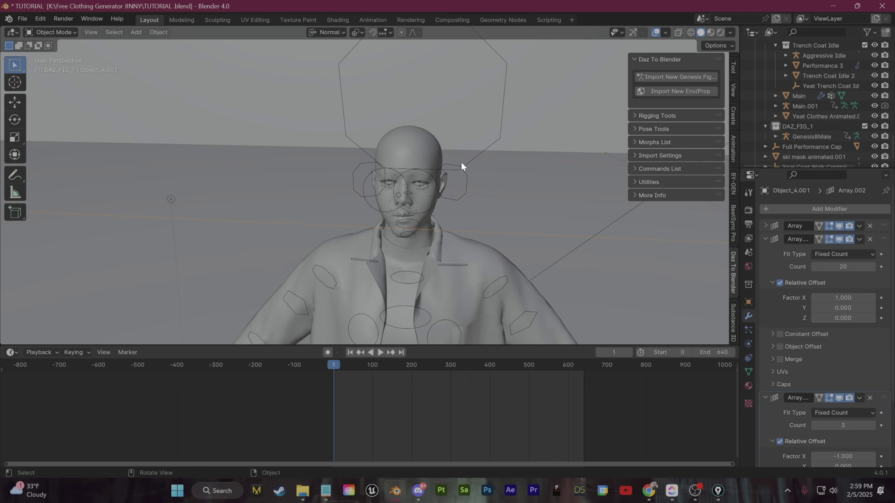
Delete the Genesis8Male body mesh from inside the trench coat outfit
left_click(428, 171)
scroll(433, 179, "down", 5)
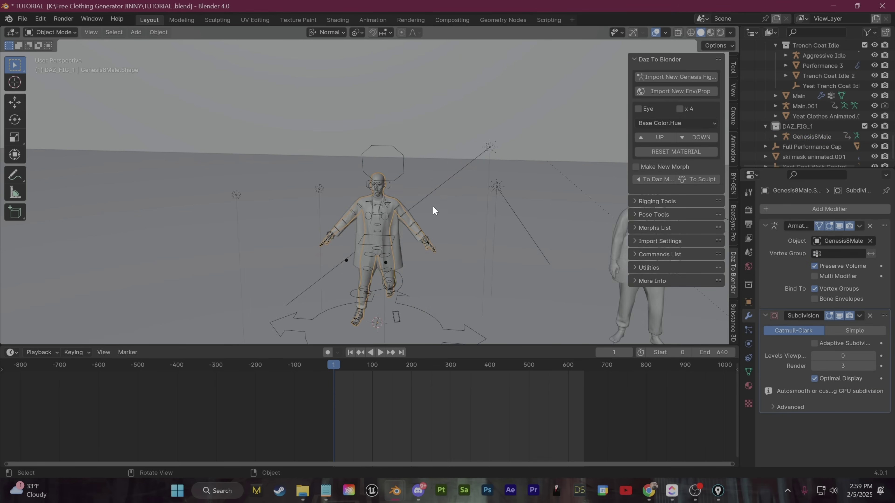
scroll(385, 214, "down", 2)
middle_click_drag(510, 203, 176, 175, "shift")
scroll(336, 196, "up", 5)
scroll(317, 196, "up", 3)
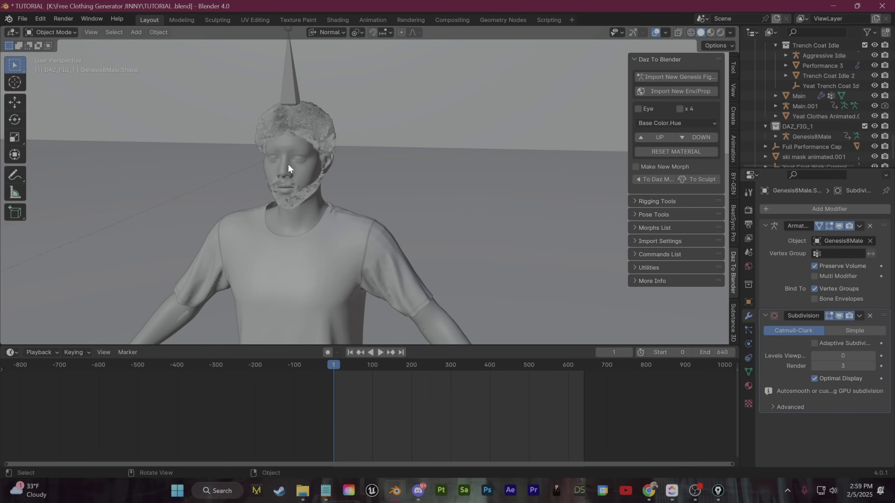
scroll(291, 142, "down", 6)
middle_click_drag(291, 142, 528, 186, "shift")
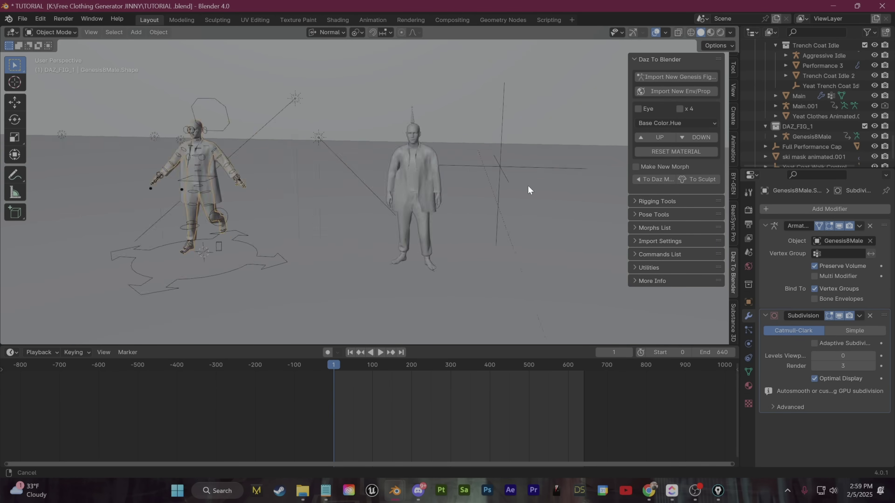
middle_click_drag(360, 151, 503, 194, "shift")
middle_click_drag(259, 164, 301, 174, "shift")
scroll(300, 174, "up", 5)
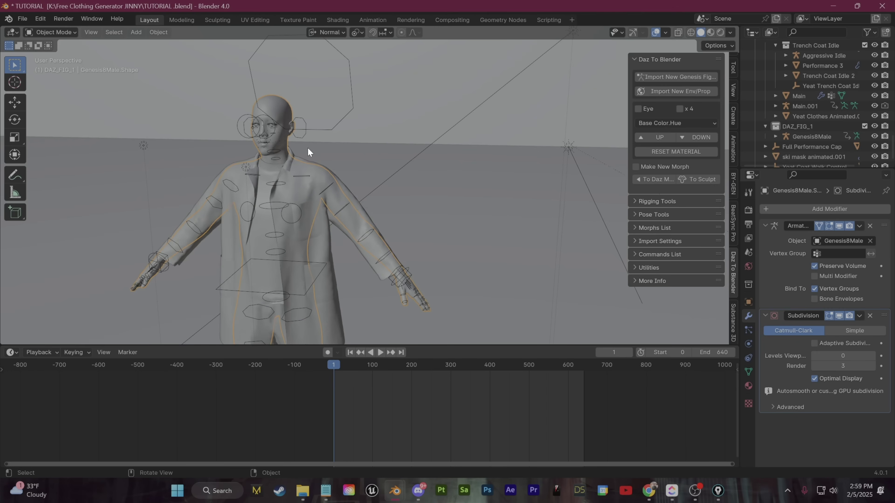
scroll(307, 150, "down", 4)
key("Delete")
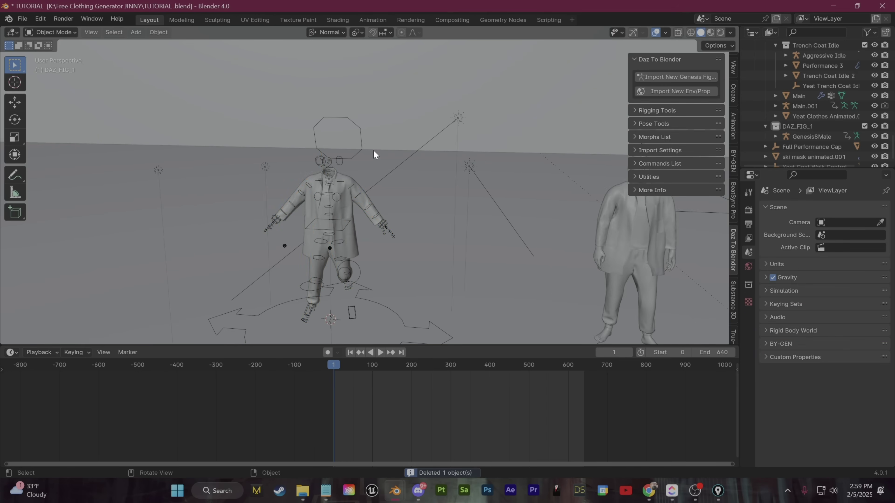
Delete the Genesis8Male rig and remove the Armature modifier from the trench coat clothing
left_click(364, 219)
left_click(360, 147)
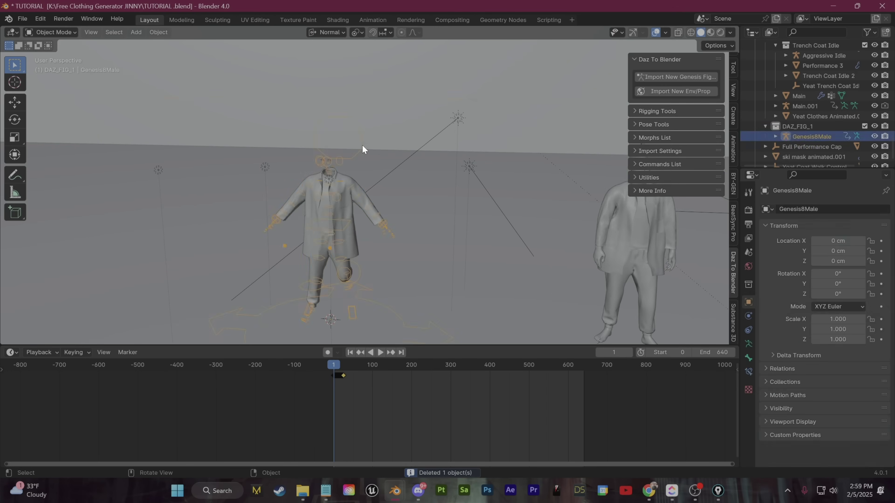
key("Delete")
left_click(347, 197)
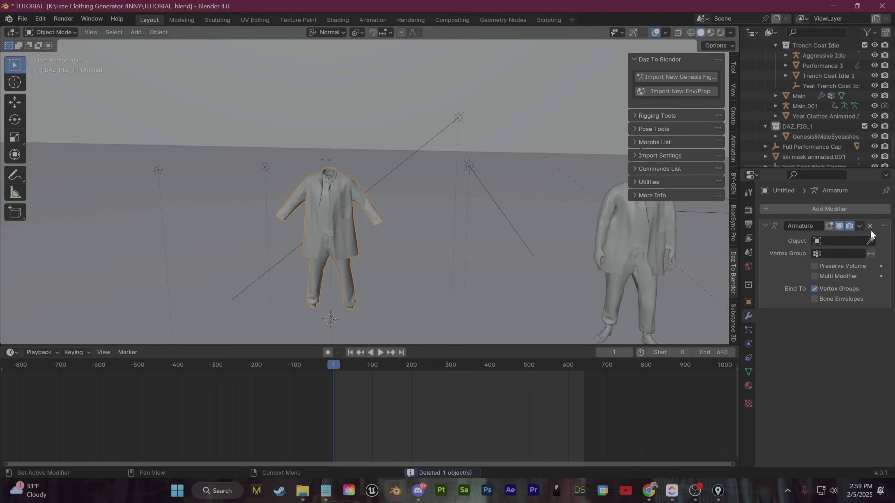
left_click(870, 226)
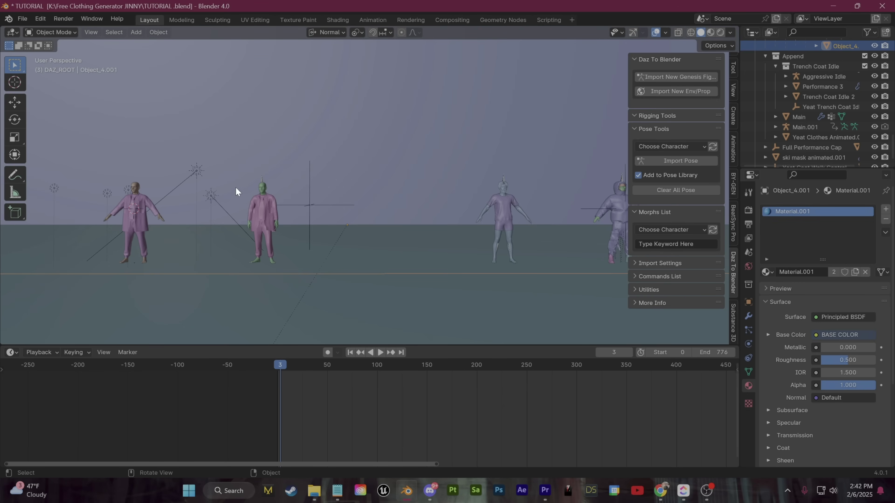
Compare the starting pose of the animated green trench coat character with the A-posed trench coat and T-shirt characters
middle_click_drag(235, 191, 389, 226)
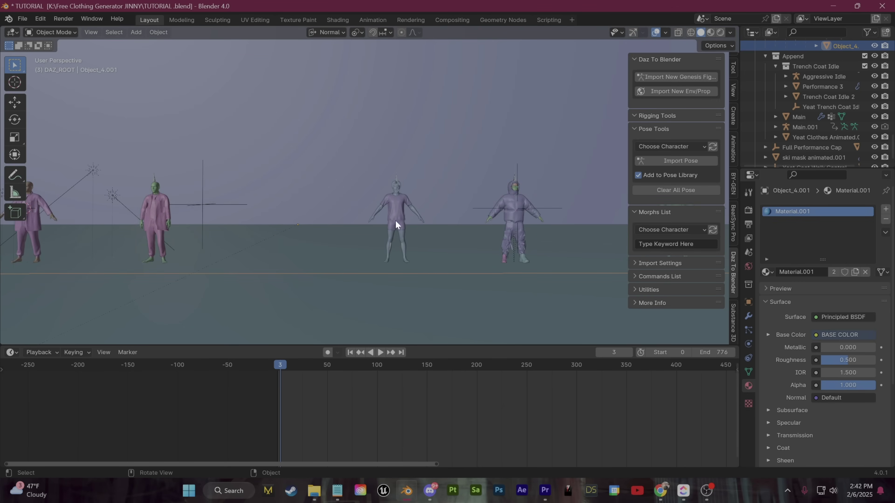
middle_click_drag(399, 200, 377, 189)
scroll(411, 214, "up", 1)
middle_click_drag(460, 220, 398, 216, "shift")
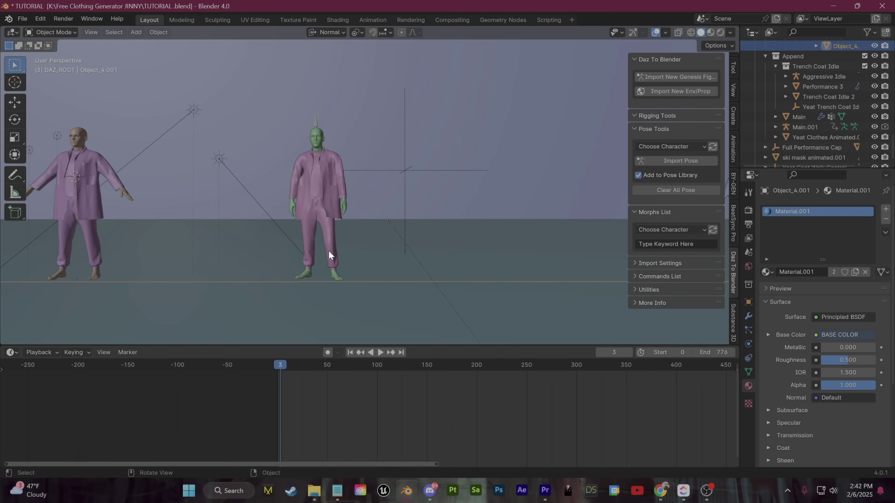
scroll(329, 251, "up", 2)
middle_click_drag(314, 246, 363, 239, "shift")
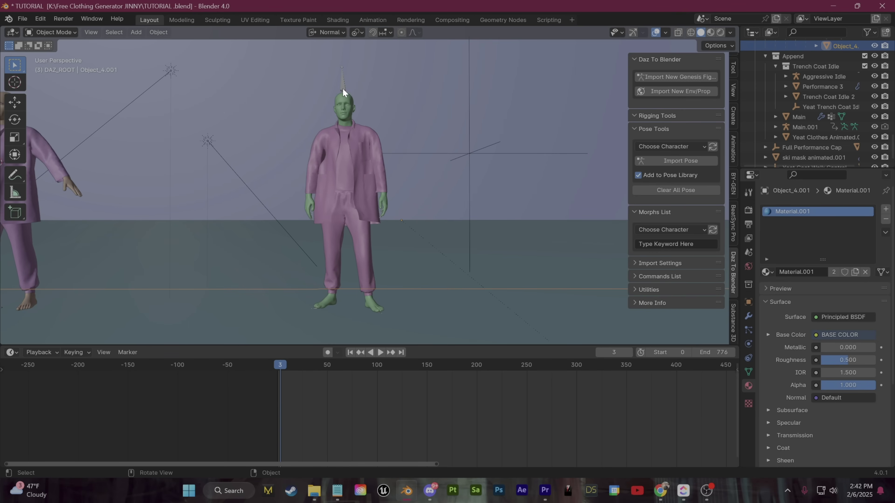
left_click(356, 94)
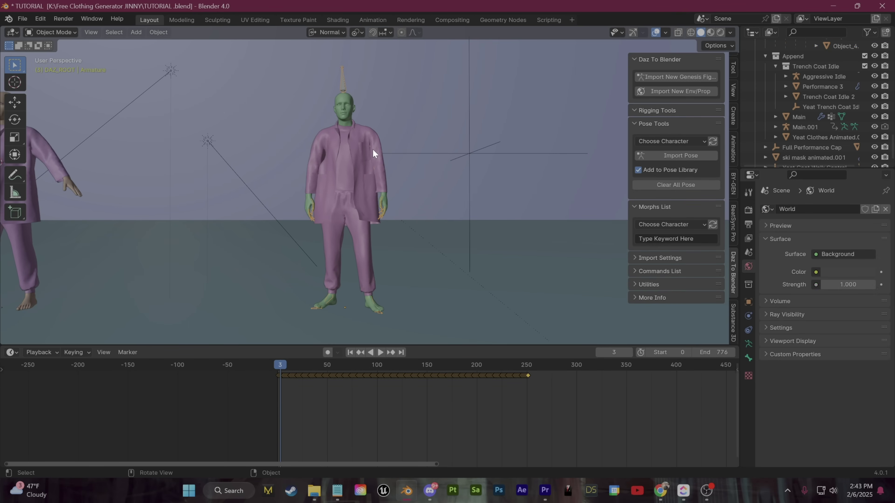
middle_click_drag(381, 150, 276, 220)
scroll(276, 220, "up", 1)
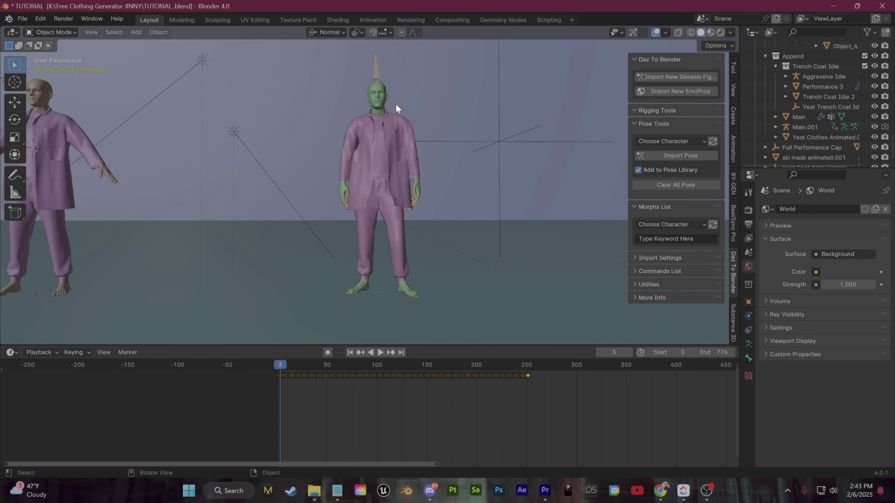
middle_click_drag(122, 207, 316, 216, "shift")
middle_click_drag(192, 149, 254, 158, "shift")
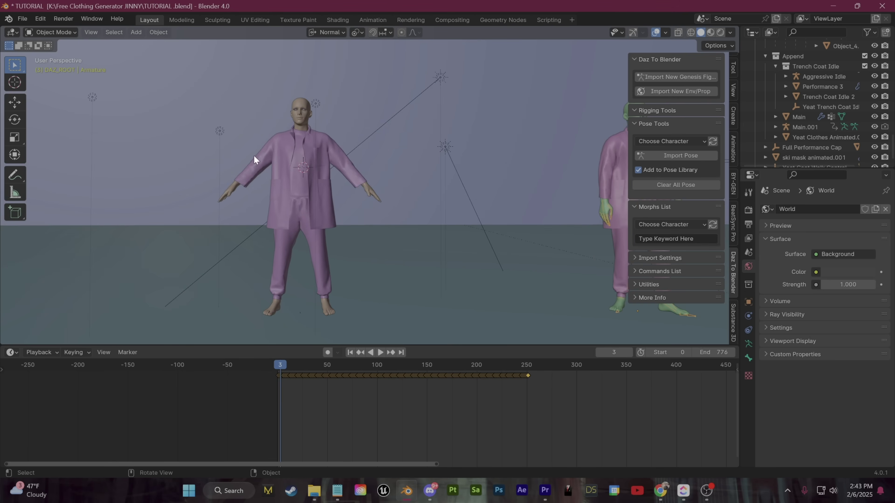
middle_click_drag(368, 240, 55, 233, "shift")
middle_click_drag(306, 173, 290, 199, "shift")
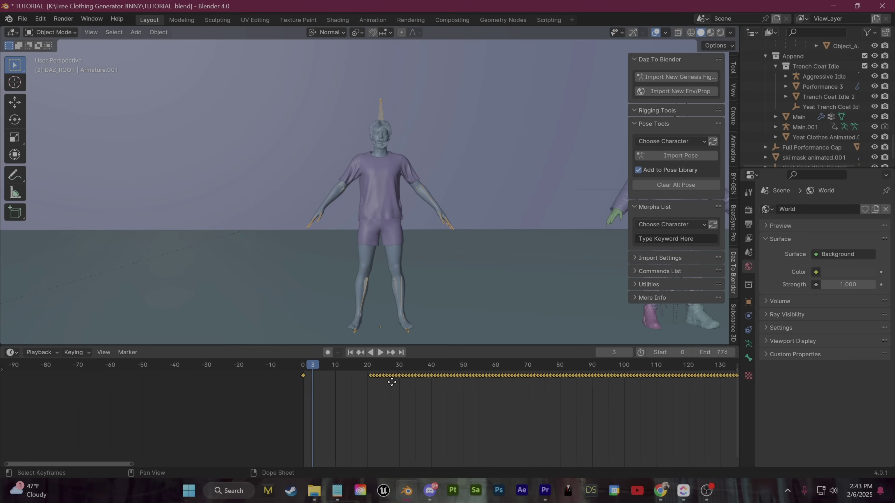
scroll(309, 378, "up", 10)
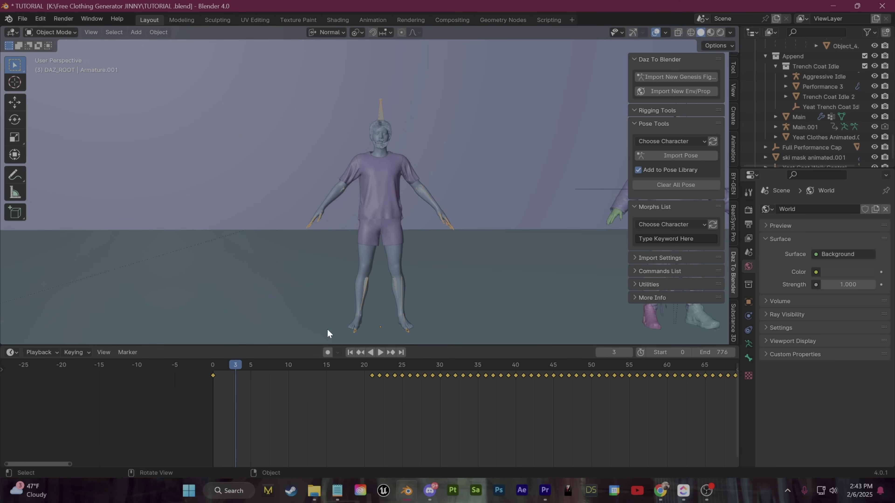
Scrub through the opening frames of the T-shirt character's armature to check the transition from A-pose into the animation
left_click_drag(236, 365, 303, 366)
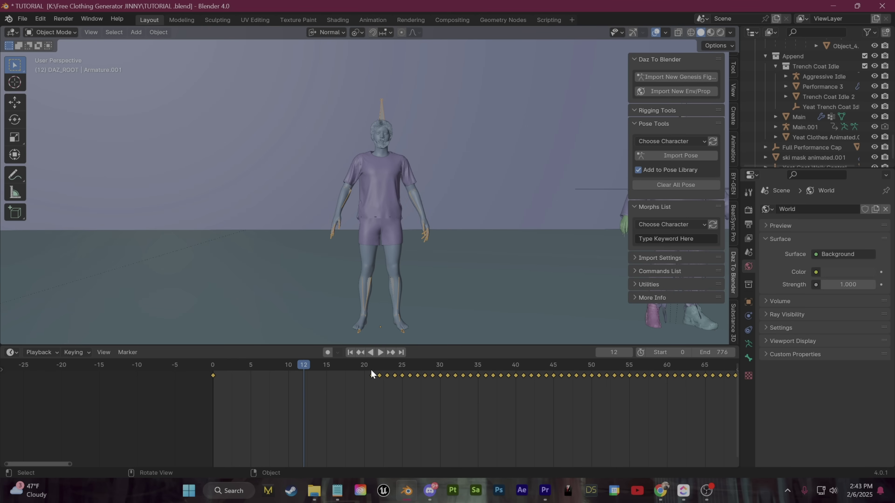
key("Left")
key("Left")
key("Left")
key("Left")
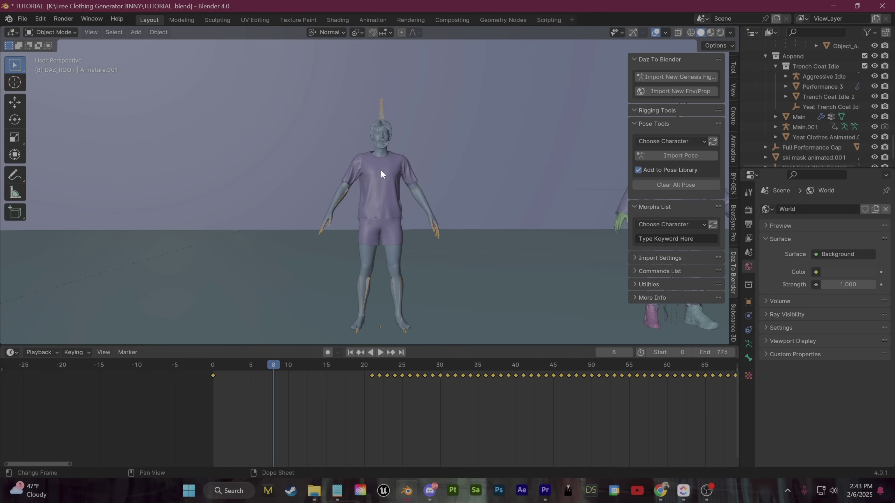
key("Up")
Shift all animation keyframes of Armature.001 by 20 frames so the motion starts at frame 20
left_click_drag(257, 389, 186, 368)
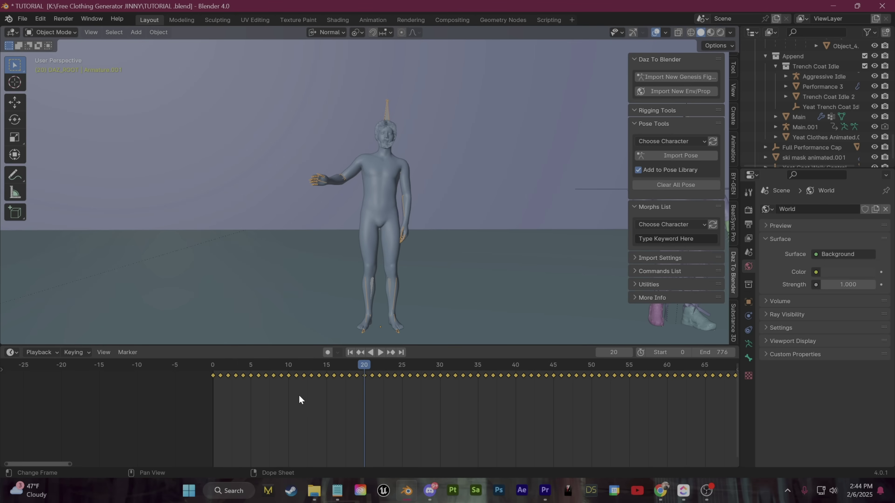
key("g")
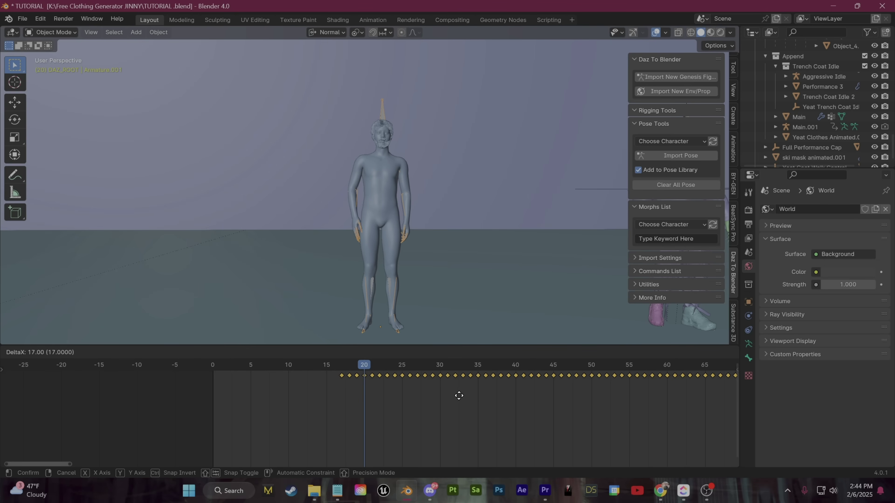
left_click(460, 396)
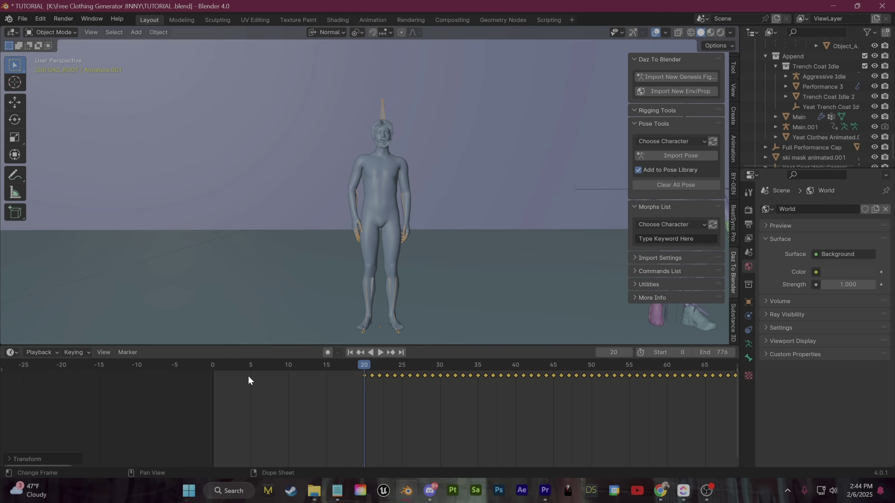
At frame 0 in Pose Mode, enable auto keying and clear all bone transforms to key the rest pose
type("0")
key("Return")
left_click(60, 32)
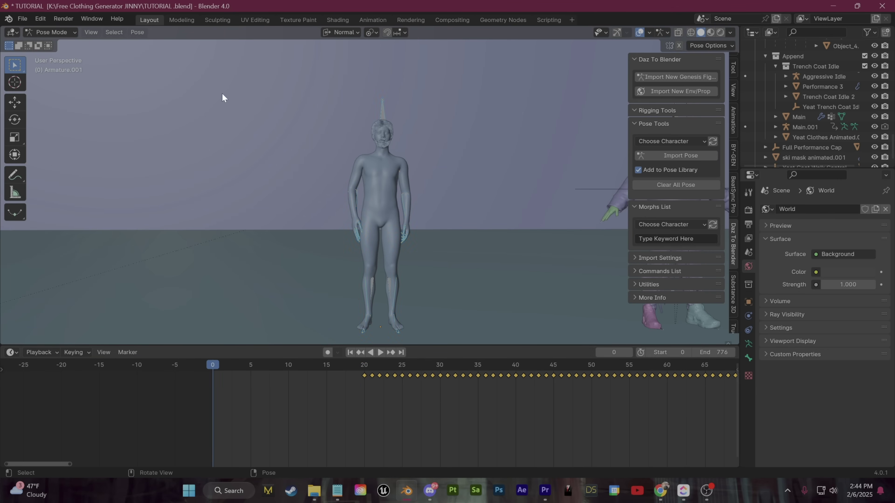
left_click(328, 353)
left_click(137, 32)
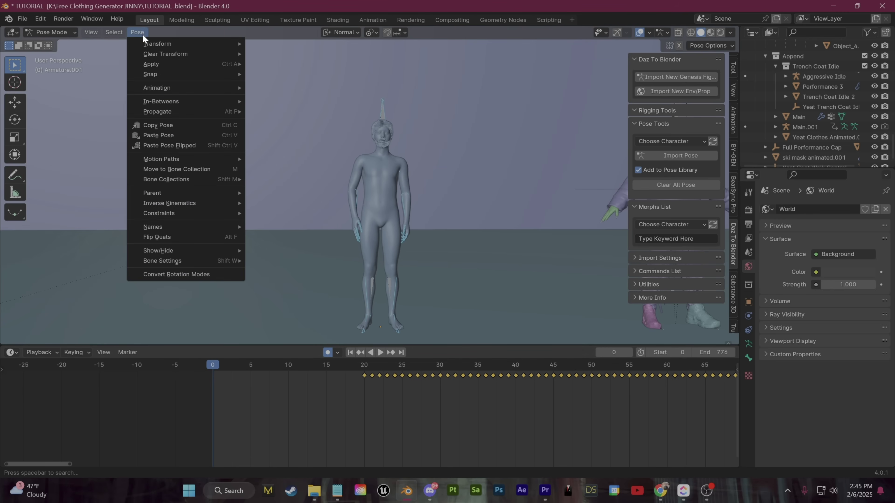
mouse_move(197, 51)
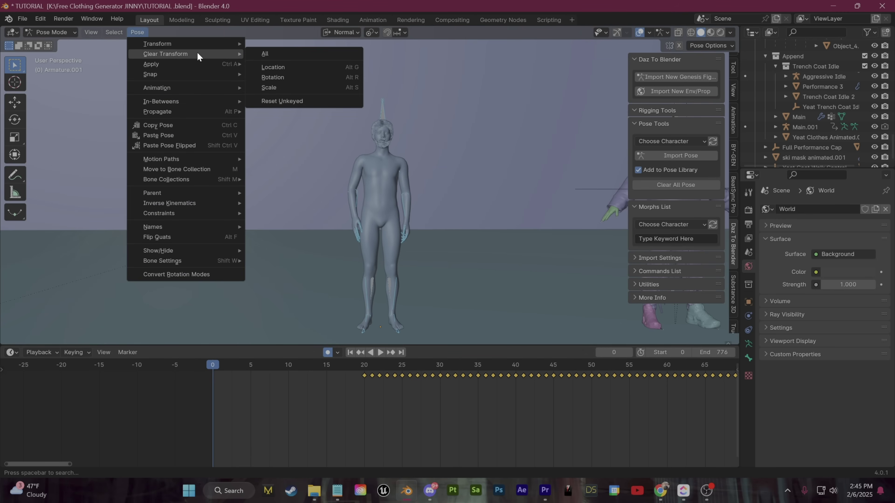
left_click(284, 53)
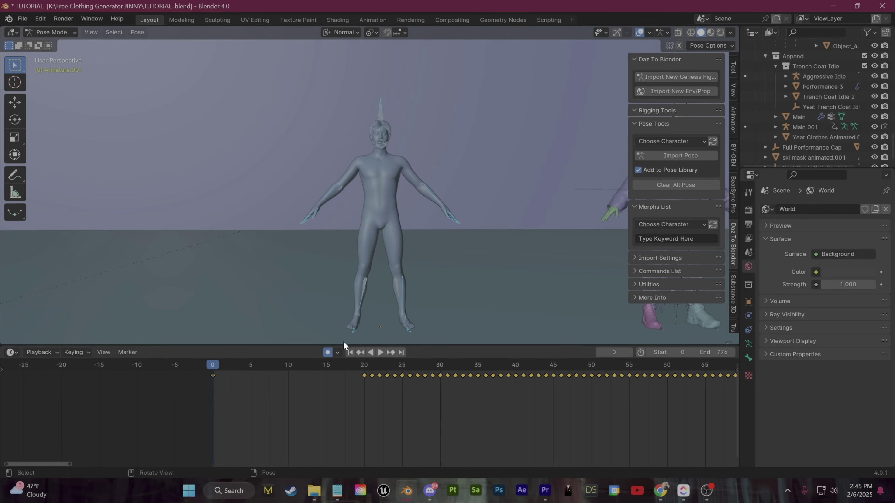
Turn off auto keying and play the animation to check the move from the rest pose into the motion
left_click(327, 353)
key("space")
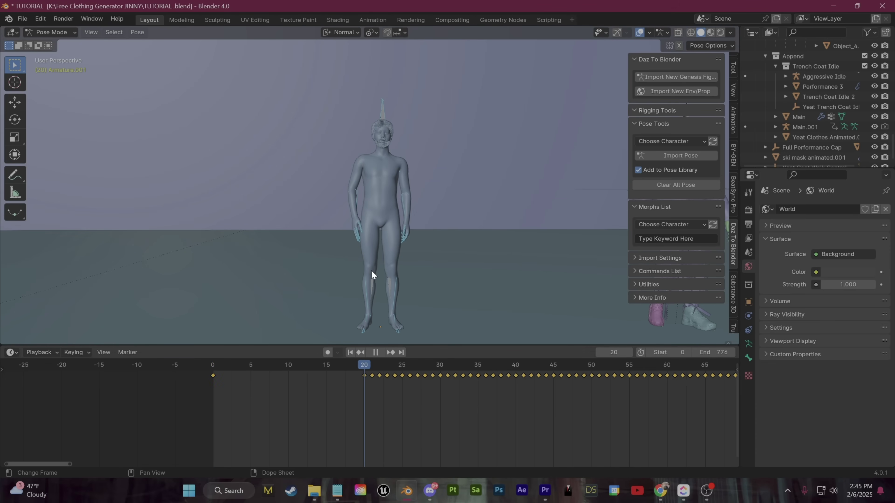
key("space")
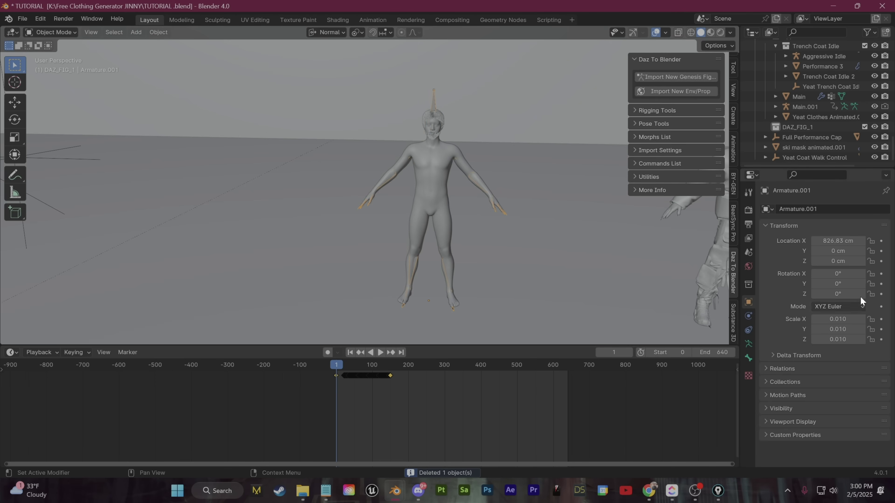
Set the X location of Armature.001 to 0 cm to place the Mixamo body inside the trench coat clothing
left_click(838, 240)
type("0")
key("Return")
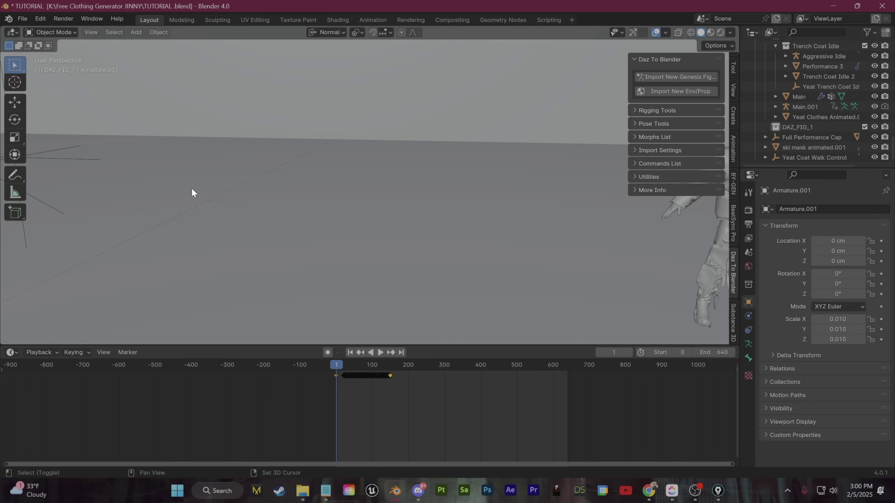
middle_click_drag(193, 192, 401, 144)
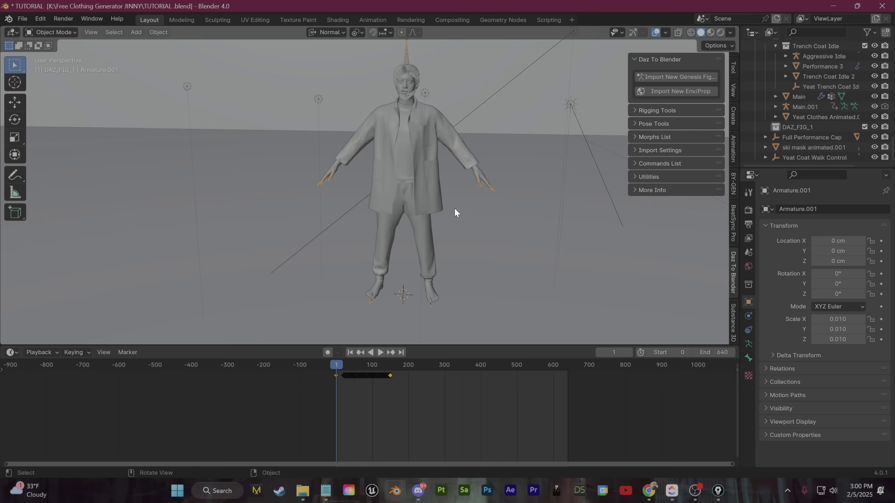
middle_click_drag(454, 208, 380, 110)
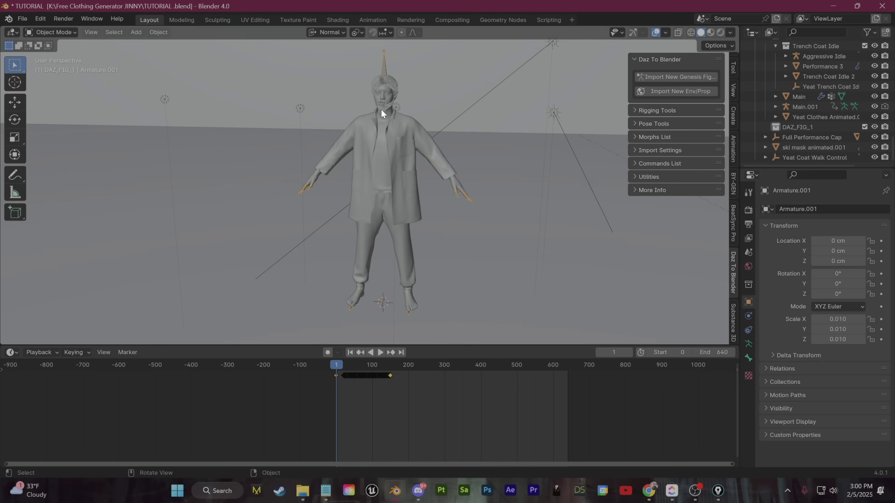
In Weight Paint mode, transfer the vertex group weights by name from the Mixamo body to the trench coat clothing
left_click(387, 97)
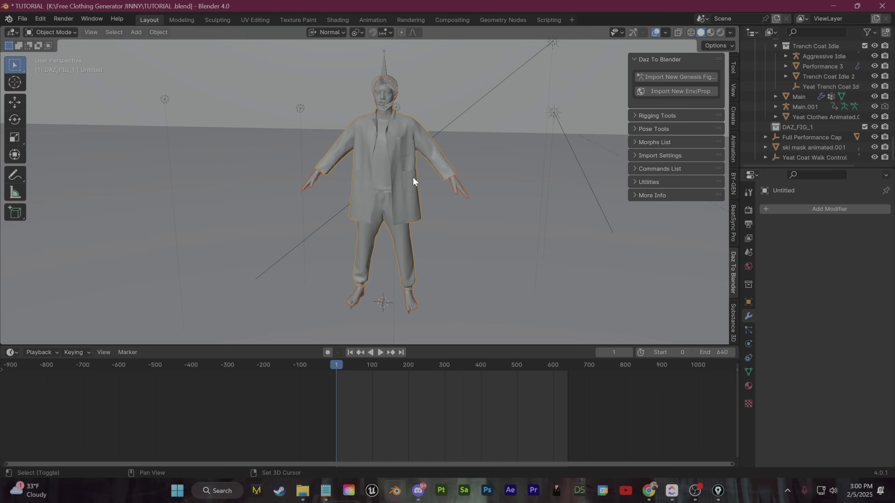
left_click(45, 31)
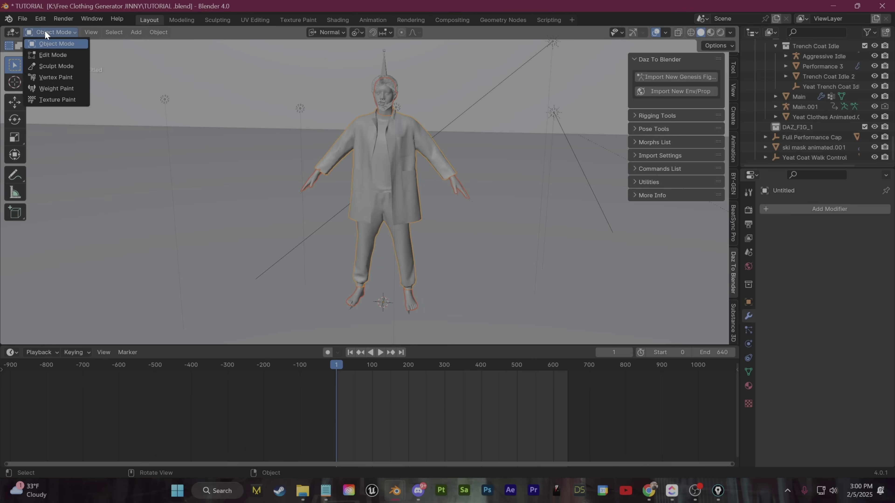
left_click(60, 88)
left_click(139, 32)
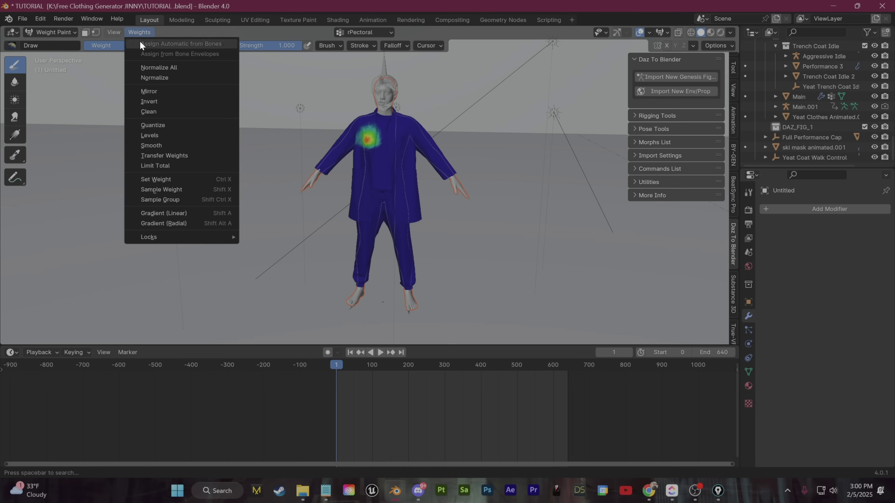
left_click(175, 156)
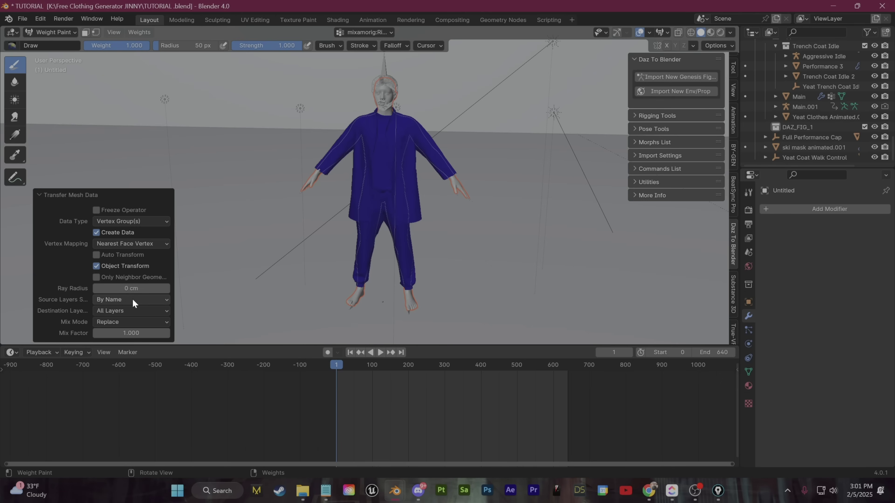
Add an Armature modifier to the trench coat clothing with Armature.001 as its object
left_click(798, 212)
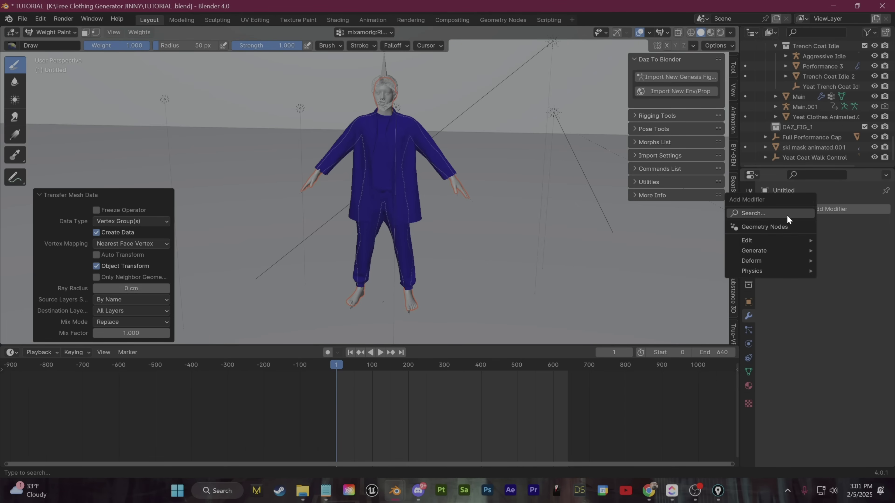
mouse_move(758, 243)
left_click(690, 244)
left_click(870, 241)
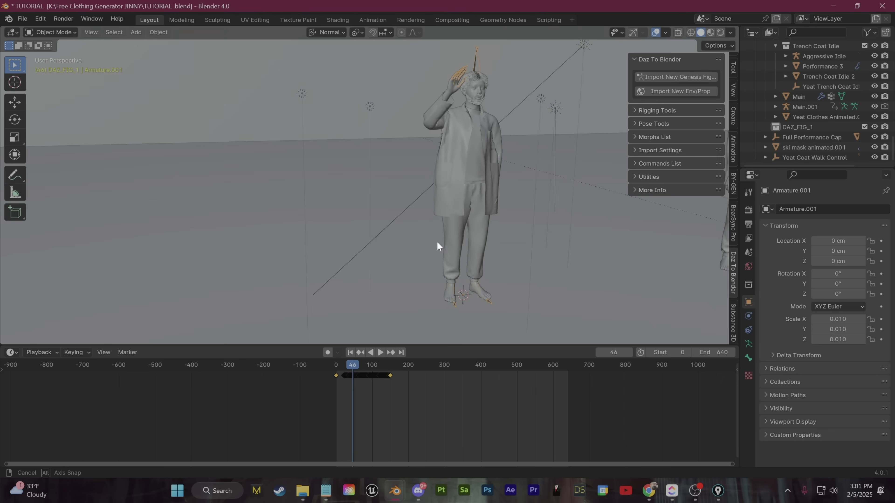
Play the animation and examine up close how the trench coat clothing follows the Mixamo body
middle_click_drag(437, 242, 406, 190)
key("space")
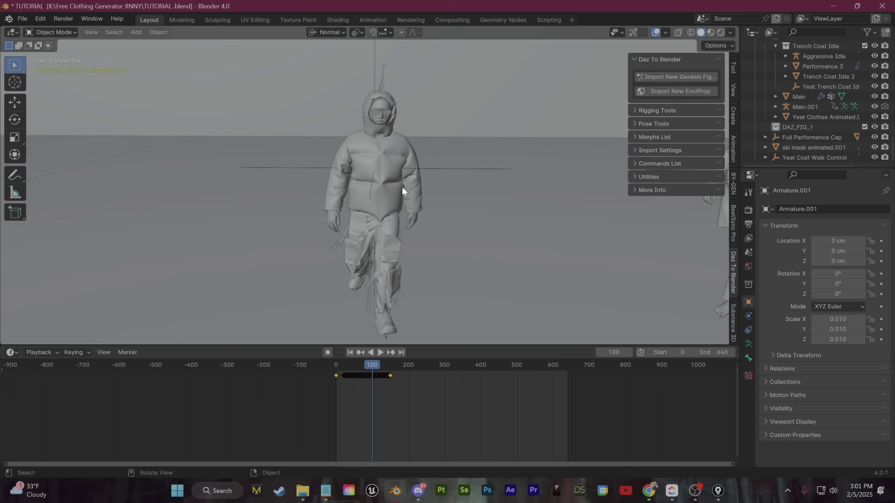
middle_click_drag(402, 187, 465, 191)
scroll(397, 213, "up", 3)
scroll(439, 216, "down", 5)
scroll(369, 194, "up", 4)
middle_click_drag(370, 194, 376, 153)
scroll(385, 171, "up", 6)
scroll(415, 220, "down", 2)
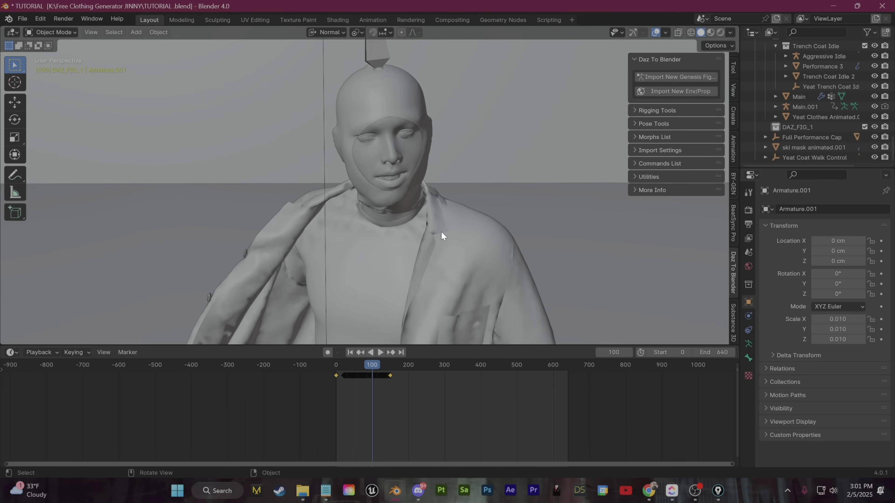
Select the Performance 3 body of the other trench coat character and shift its keyframes along the timeline
left_click(425, 220)
scroll(422, 217, "down", 3)
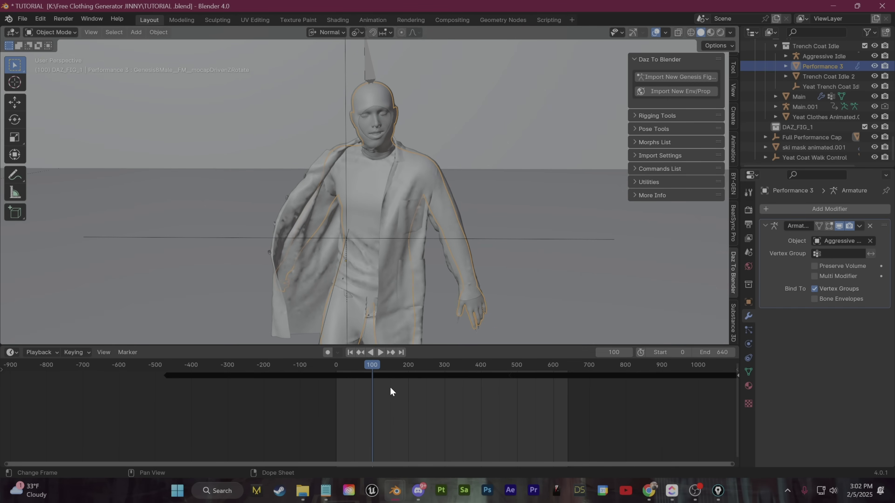
scroll(381, 384, "up", 8)
scroll(384, 388, "up", 3)
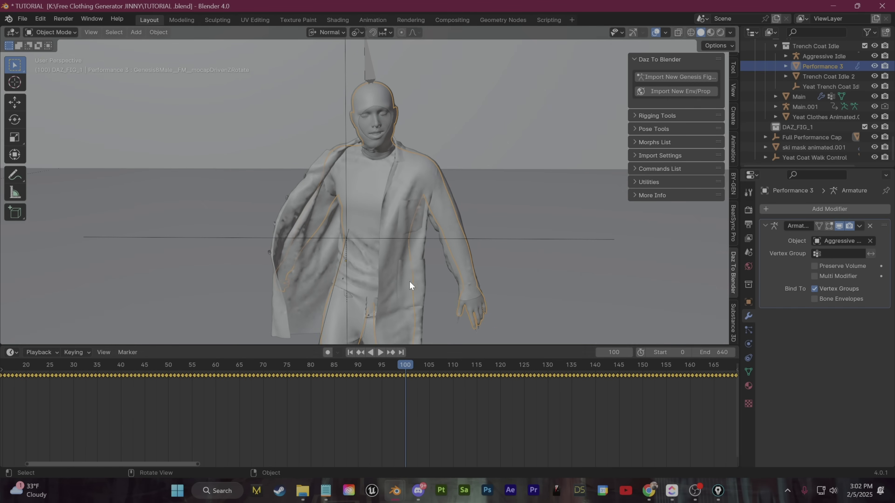
key("g")
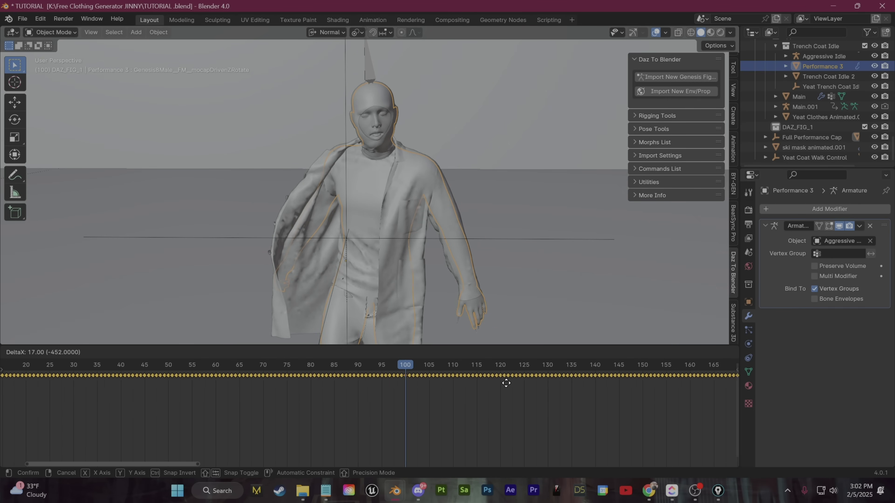
left_click(31, 323)
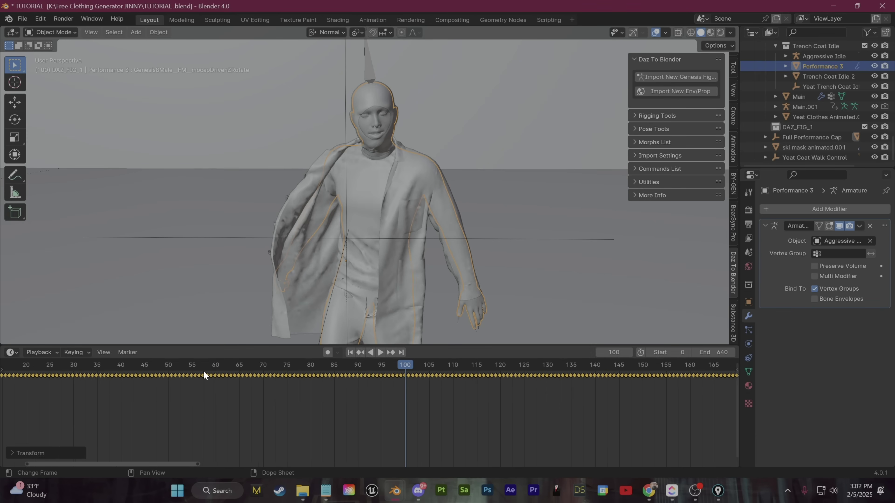
Play back the Performance 3 animation to check the facial and body motion together
left_click(204, 373)
scroll(282, 373, "down", 6)
left_click(356, 365)
key("space")
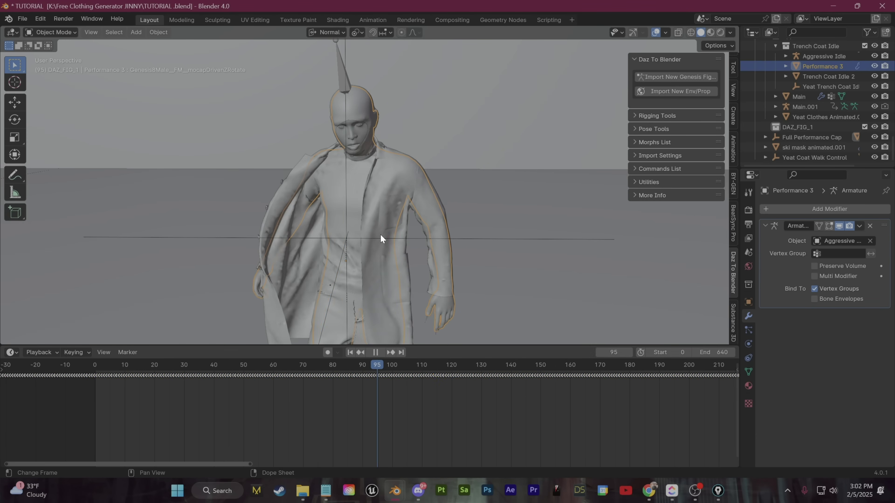
scroll(327, 370, "down", 1)
key("Escape")
Examine the clothed characters in the scene, including the animated puffer jacket outfit Yeat Clothes Animated
middle_click_drag(326, 340, 397, 267, "shift")
scroll(402, 250, "down", 5)
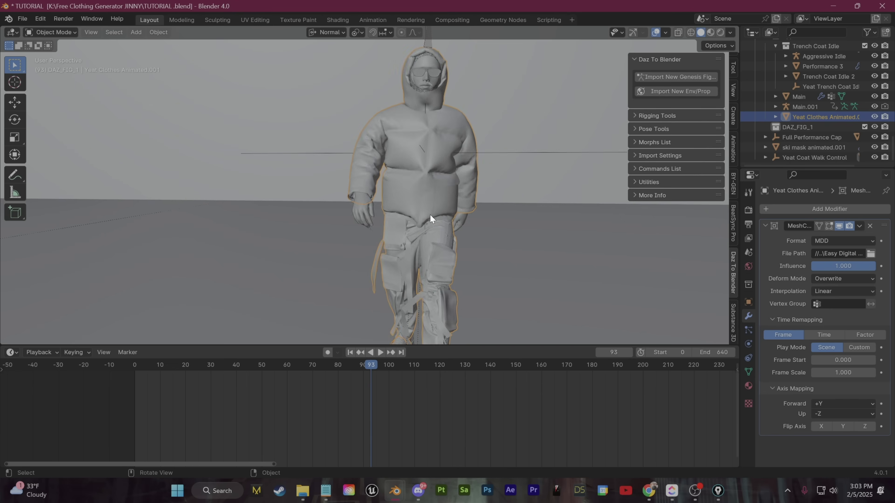
scroll(430, 214, "down", 3)
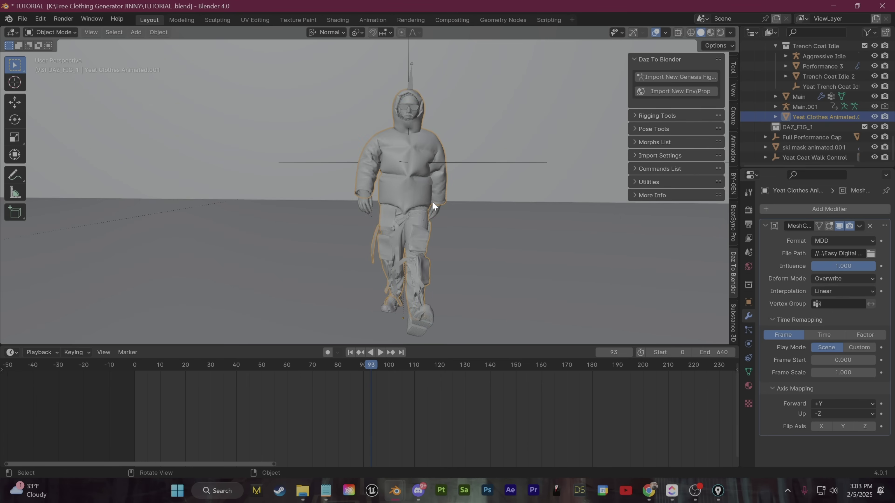
scroll(405, 208, "down", 4)
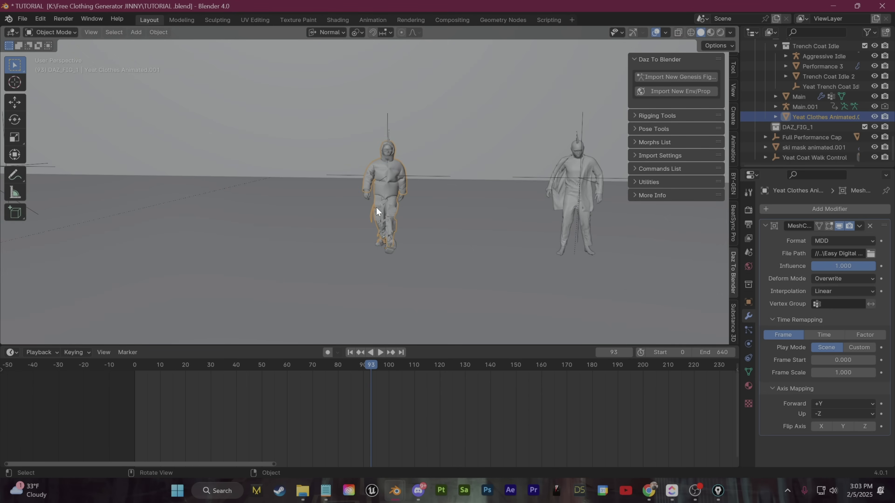
middle_click_drag(377, 207, 473, 131)
scroll(480, 137, "down", 6)
middle_click_drag(392, 215, 478, 201)
scroll(478, 201, "down", 6)
scroll(445, 213, "down", 3)
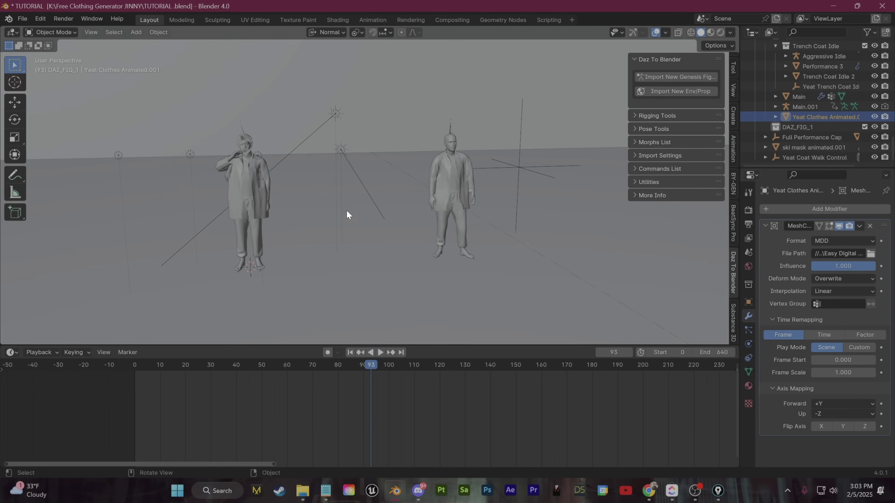
middle_click_drag(345, 214, 433, 221)
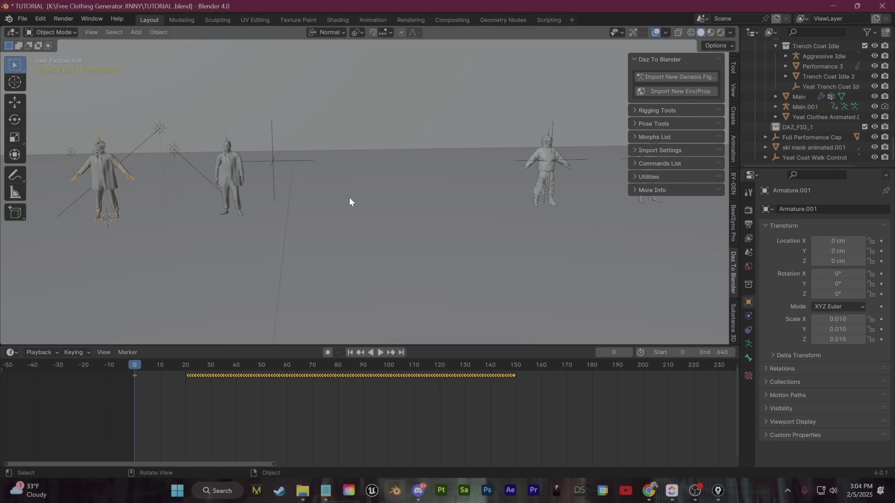
Delete the armature and the trench coat clothing of the Mixamo character, keeping only the body mesh
left_click(550, 155)
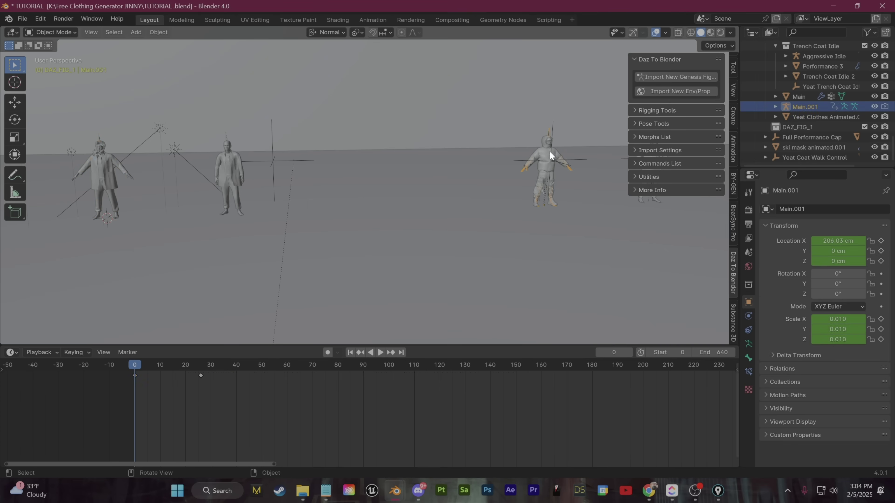
left_click(544, 167)
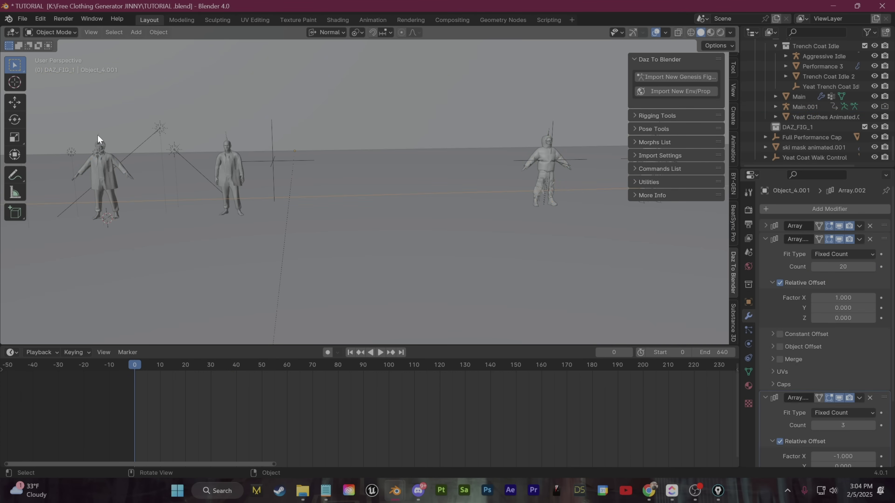
left_click(114, 157)
key("Delete")
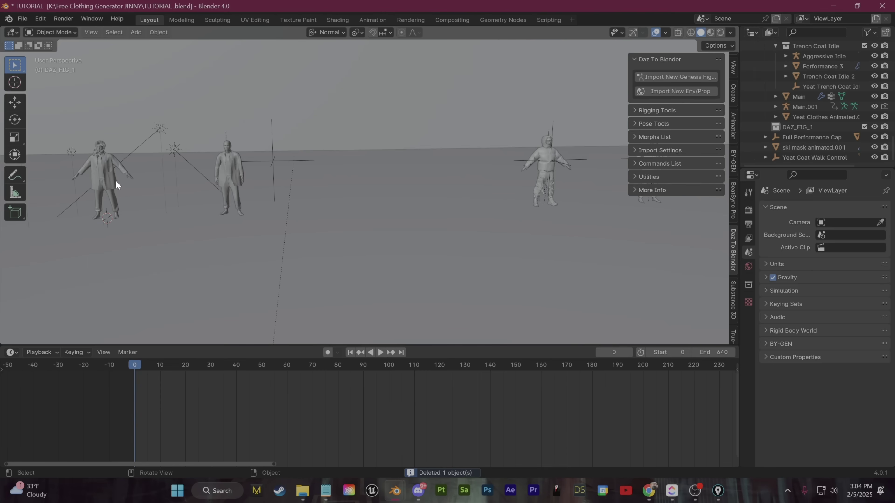
left_click(124, 195)
key("Delete")
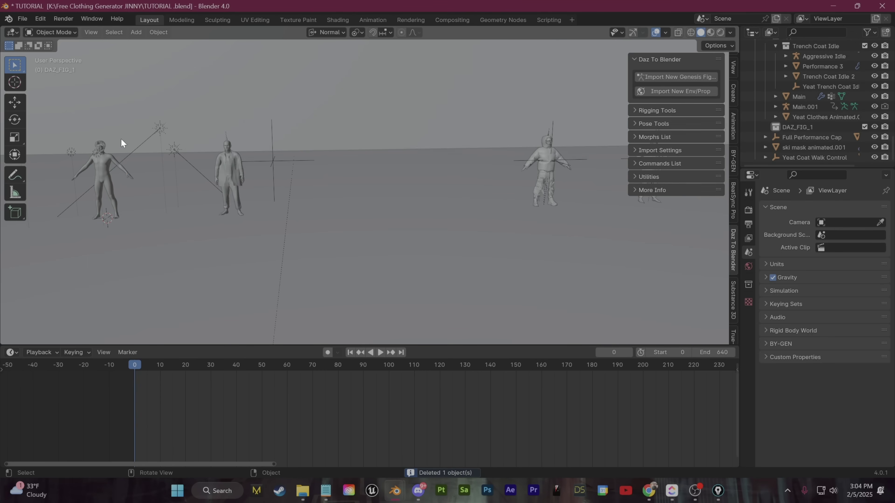
Delete the Main body inside the puffer jacket outfit and place the other body mesh there at X 1091.7 cm
left_click(548, 154)
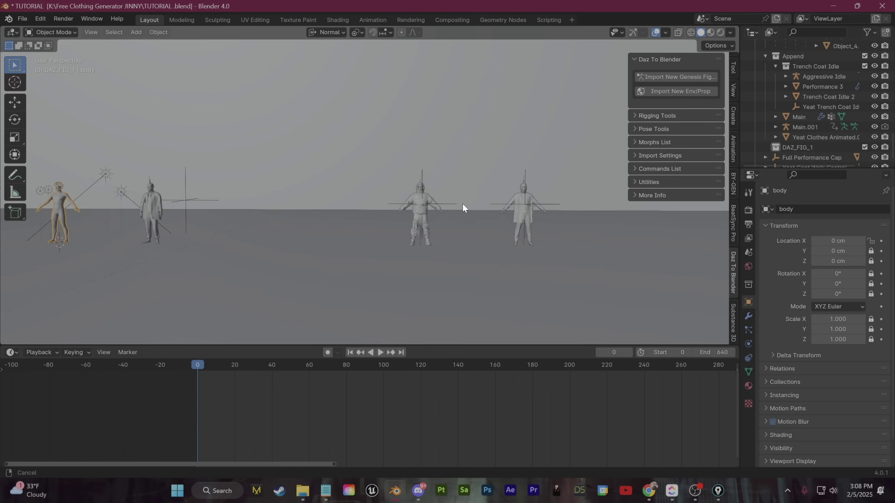
scroll(395, 193, "up", 5)
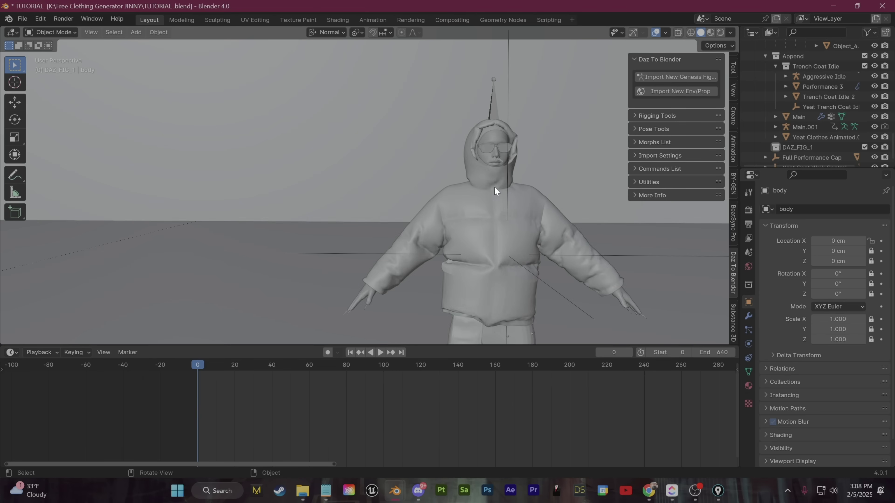
left_click(493, 136)
scroll(403, 184, "down", 5)
key("shift+s")
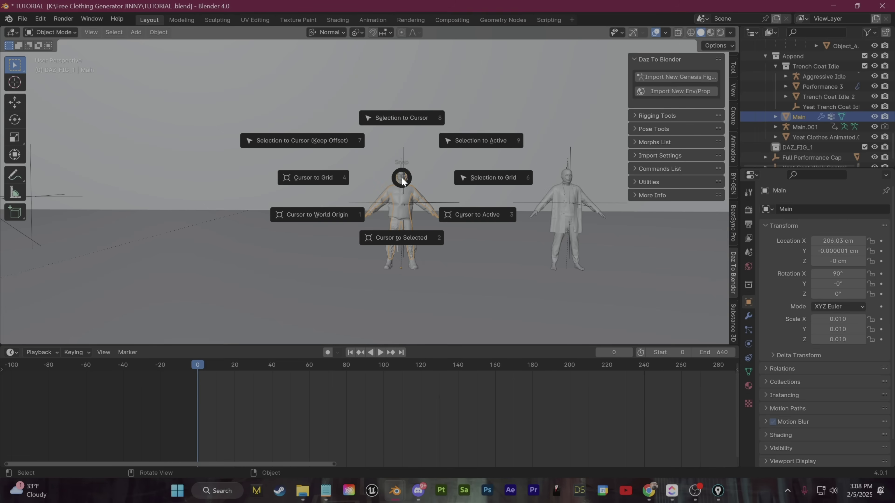
left_click(544, 254)
key("Delete")
scroll(452, 216, "up", 8)
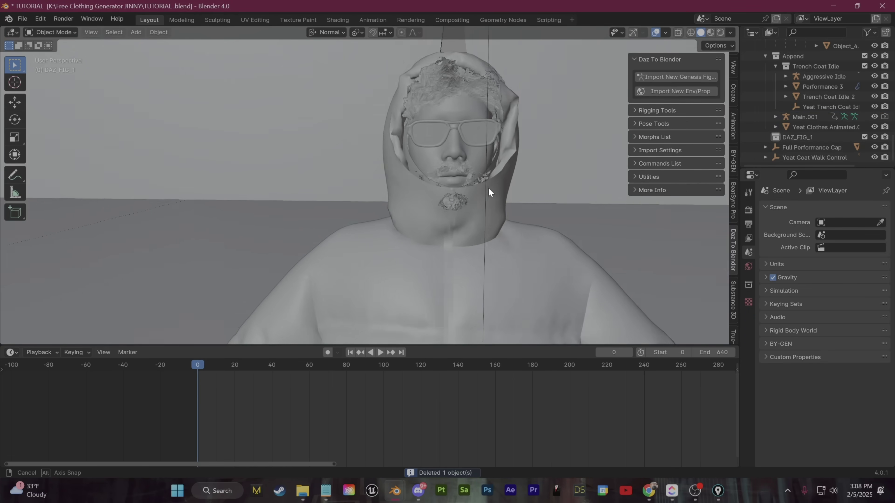
Parent the body mesh inside the puffer jacket to the Main.001 armature with automatic weights
middle_click_drag(488, 188, 424, 194)
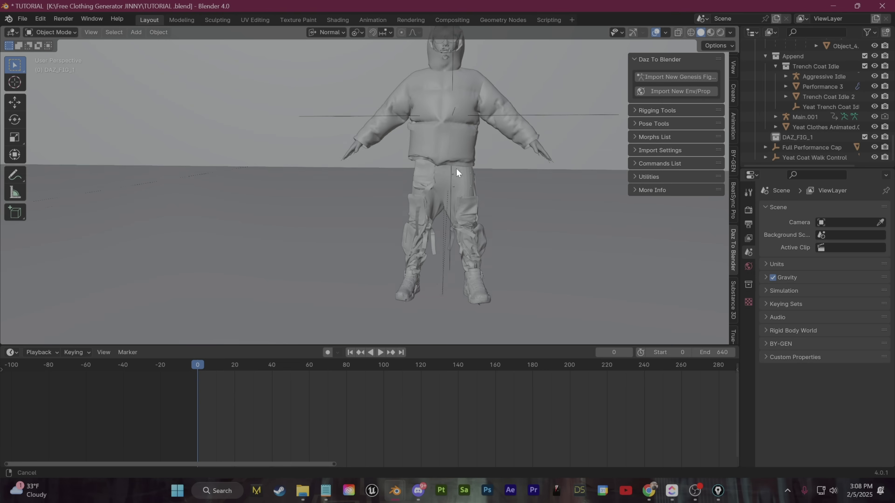
middle_click_drag(456, 168, 437, 151)
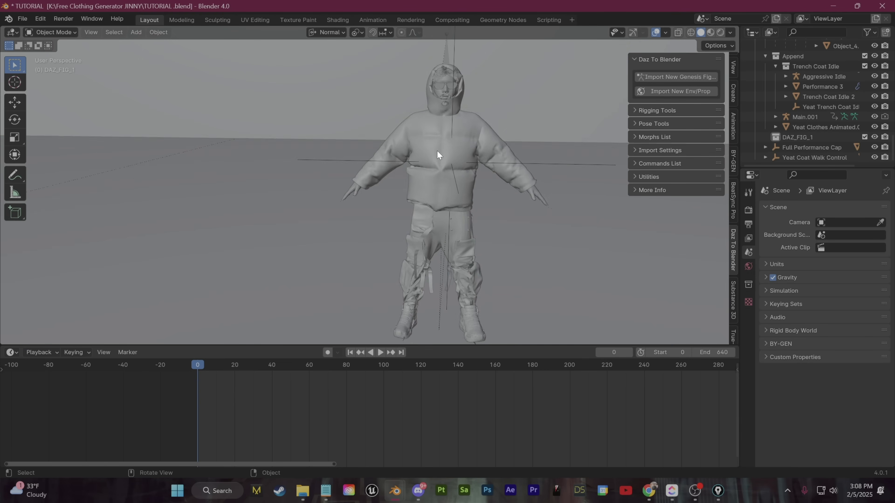
scroll(437, 150, "up", 5)
left_click(469, 139)
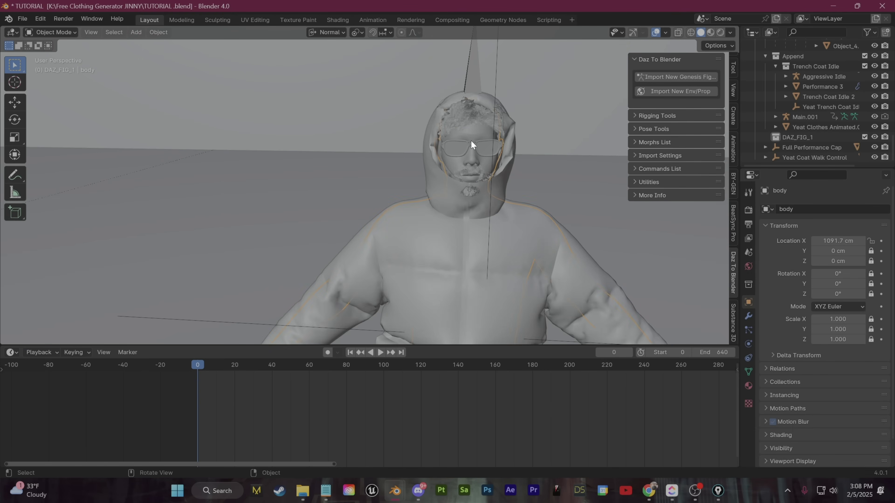
middle_click_drag(470, 140, 463, 189, "shift")
left_click(461, 108, "shift")
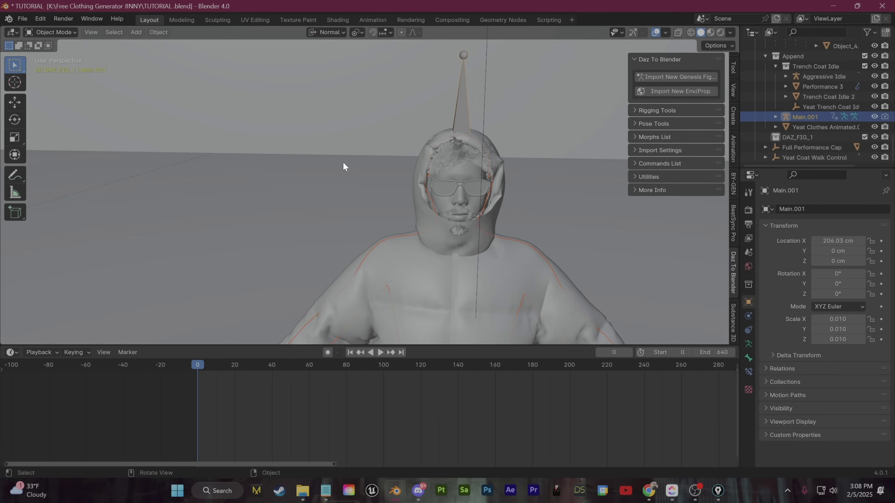
key("ctrl+p")
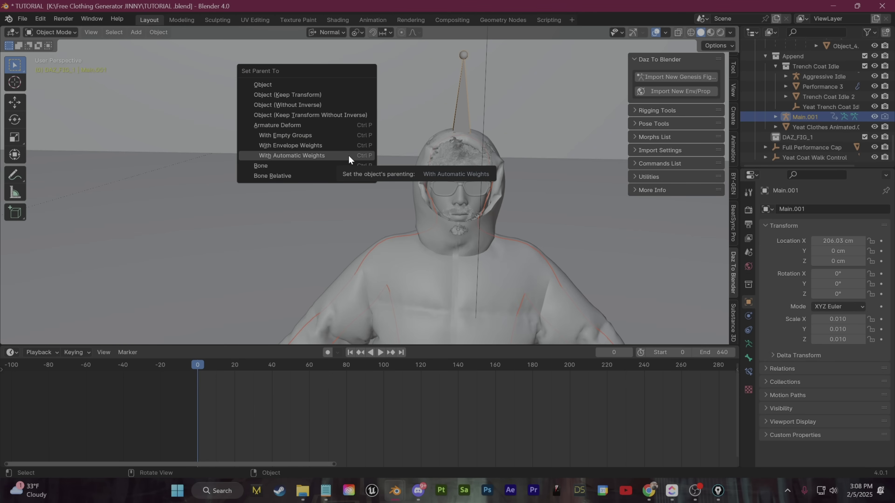
left_click(348, 156)
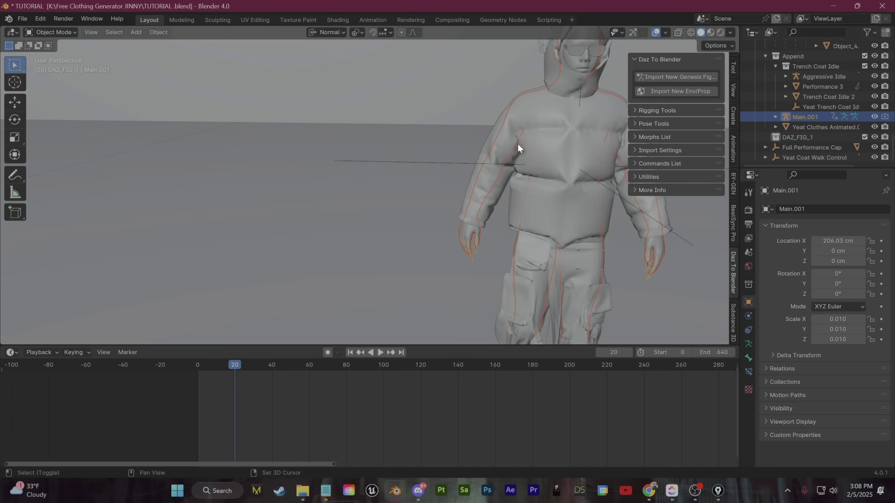
Move the Armature modifier targeting Main.001 above the particle systems in the body's modifier stack
middle_click_drag(517, 146, 443, 245, "shift")
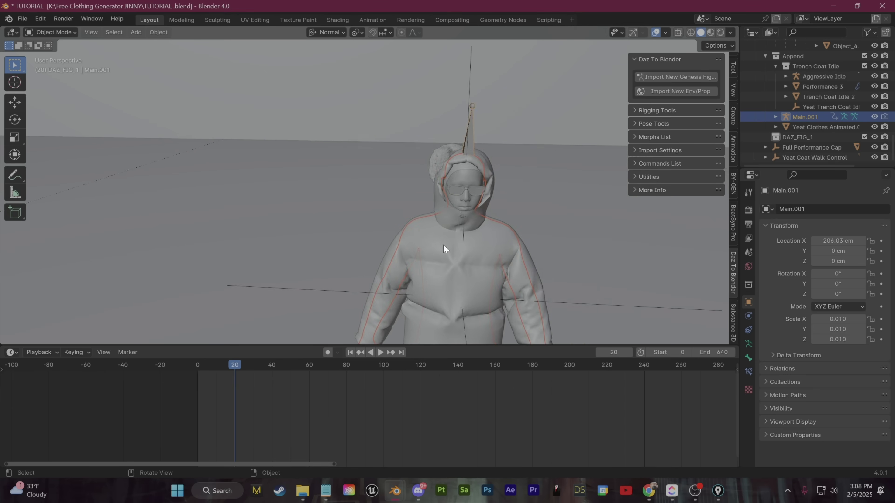
scroll(444, 245, "up", 3)
middle_click_drag(509, 253, 458, 257, "shift")
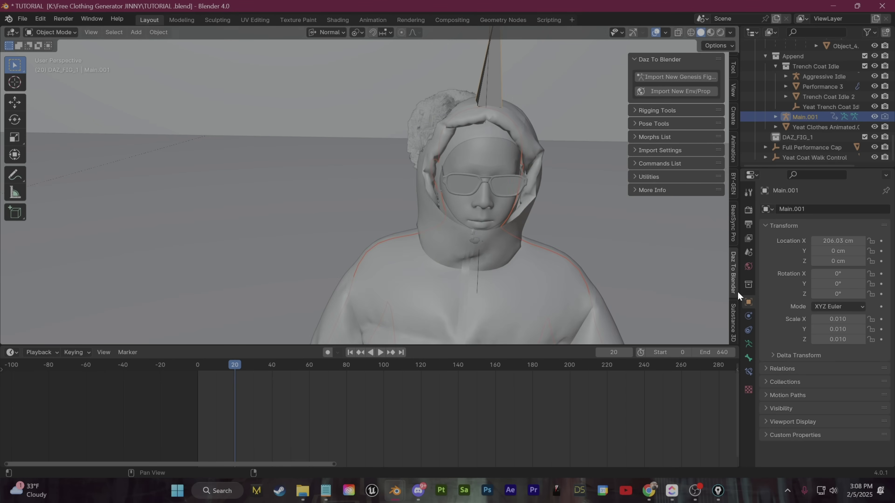
left_click(481, 151)
left_click(748, 316)
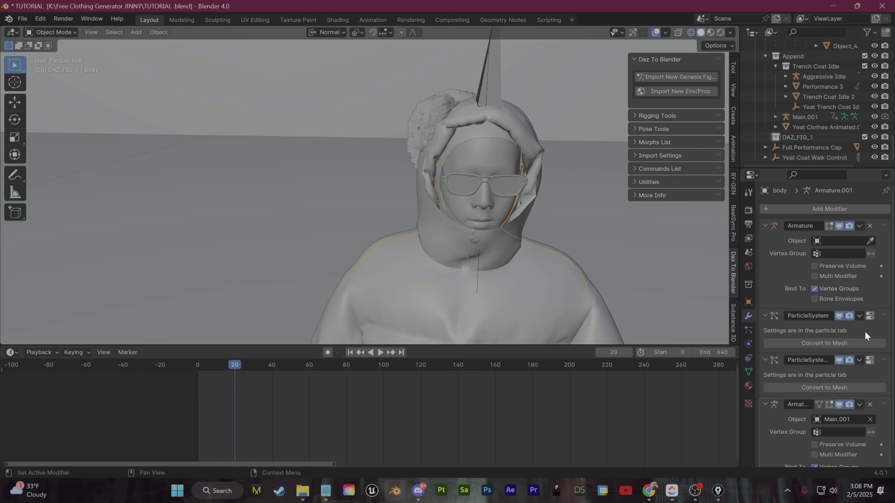
left_click_drag(884, 404, 864, 214)
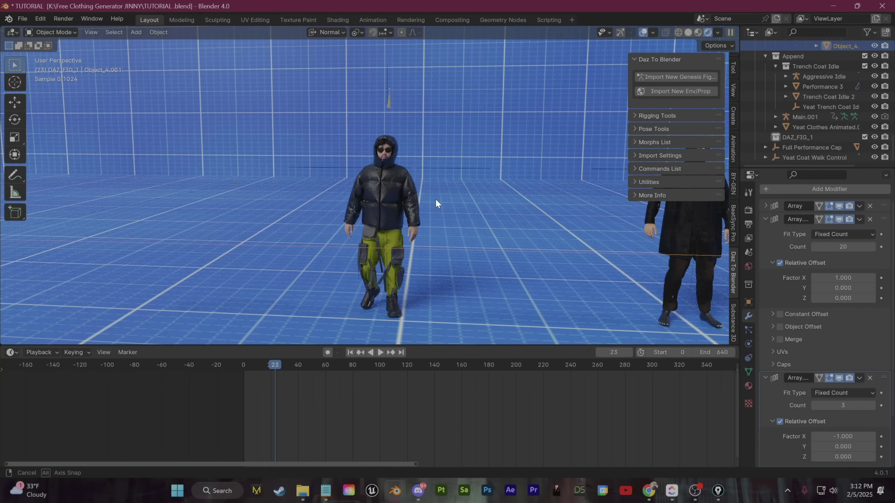
Examine the puffer jacket character's face, hair and hood up close in rendered view
middle_click_drag(435, 199, 463, 193)
scroll(419, 75, "up", 6)
scroll(463, 193, "up", 2)
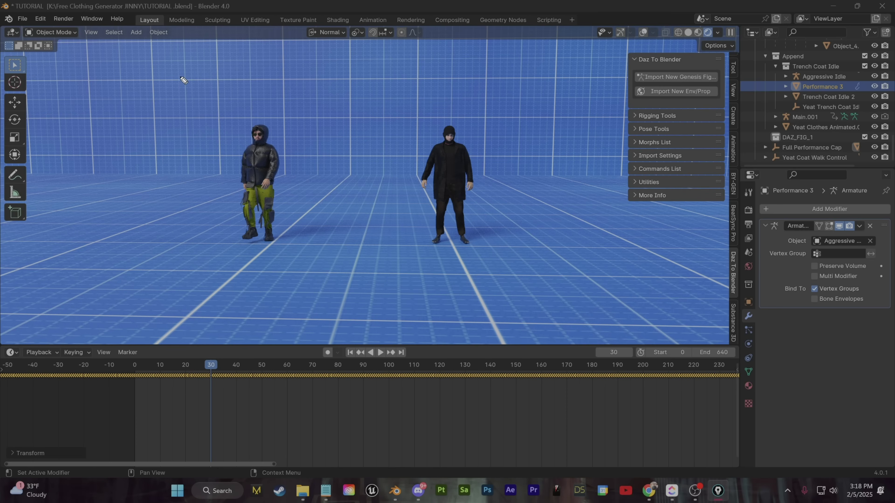
Annotate "Marvelous Designer" by hand above the puffer jacket character
mouse_move(177, 91)
left_mouse_down()
mouse_move(203, 75)
mouse_move(205, 88)
left_mouse_up()
mouse_move(216, 65)
left_mouse_down()
mouse_move(213, 80)
mouse_move(265, 54)
mouse_move(290, 74)
mouse_move(318, 55)
mouse_move(340, 74)
left_mouse_up()
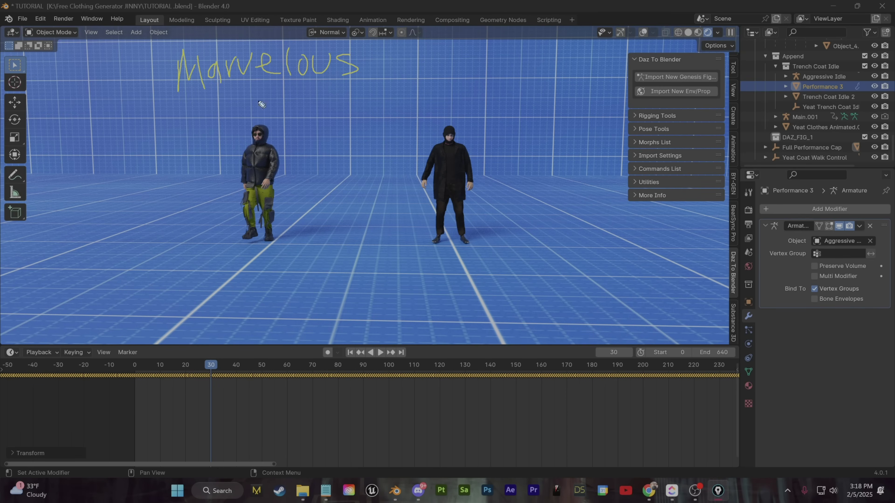
left_click_drag(186, 100, 192, 124)
mouse_move(232, 102)
left_mouse_down()
mouse_move(243, 101)
mouse_move(246, 114)
mouse_move(280, 97)
left_mouse_up()
mouse_move(286, 94)
left_mouse_down()
mouse_move(296, 105)
mouse_move(291, 119)
left_mouse_up()
mouse_move(300, 106)
left_mouse_down()
mouse_move(305, 88)
mouse_move(336, 90)
left_mouse_up()
left_click_drag(339, 105, 356, 86)
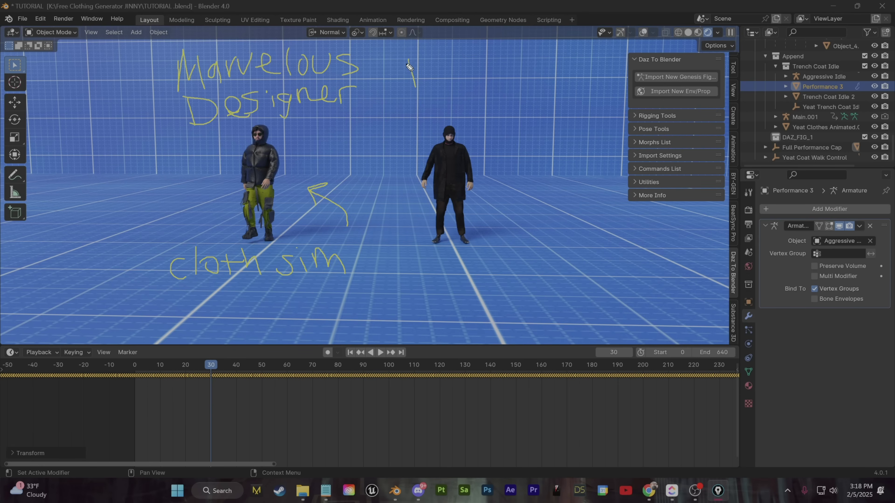
Annotate "Full Mocap" above the trench coat character and "cloth sim" with an arrow beside the puffer jacket character
left_click_drag(401, 62, 430, 58)
left_click_drag(408, 75, 445, 63)
mouse_move(399, 122)
left_mouse_down()
mouse_move(397, 91)
mouse_move(428, 113)
left_mouse_up()
left_click_drag(449, 100, 488, 114)
left_click_drag(489, 96, 496, 134)
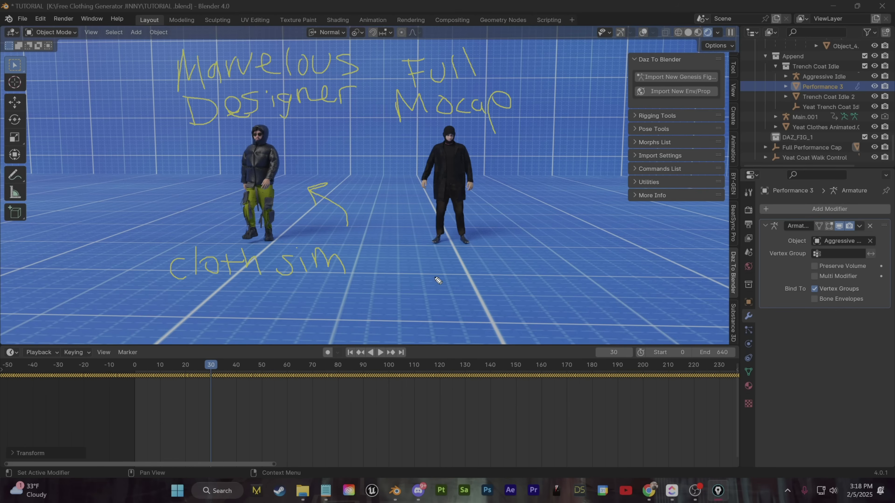
mouse_move(396, 259)
left_mouse_down()
mouse_move(417, 278)
mouse_move(437, 265)
left_mouse_up()
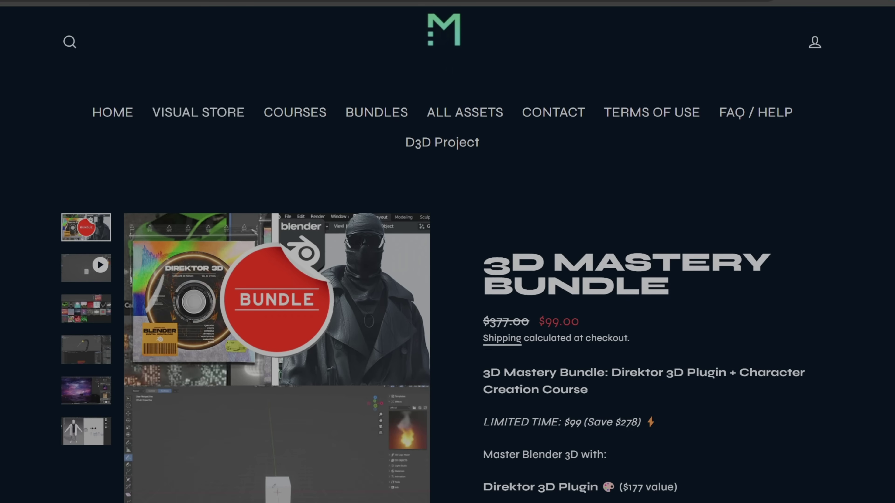
Switch to the web store and view the 3D Mastery Bundle product page
scroll(448, 254, "down", 3)
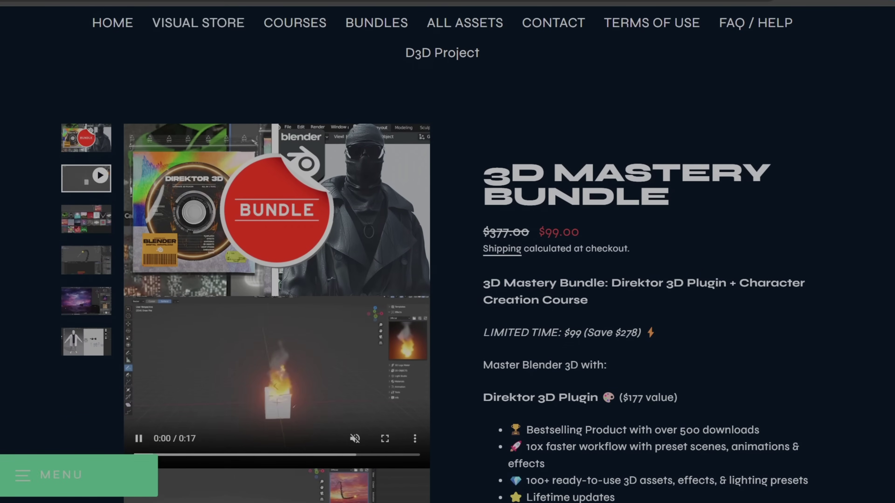